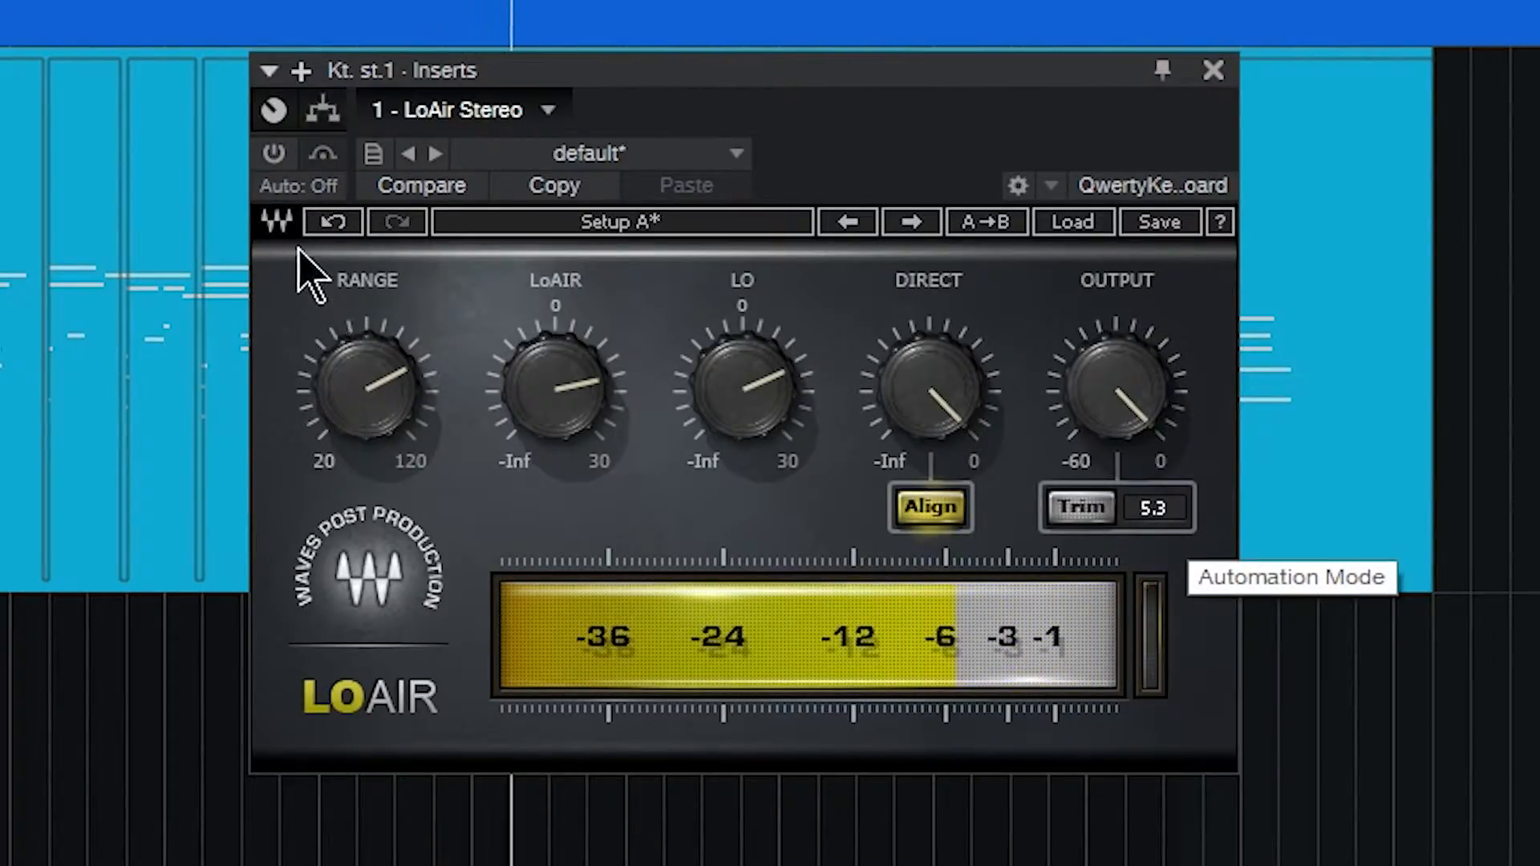
Switch on the LoAir Stereo plug-in on the Kontakt 5 track and adjust its LoAIR level
left_click(273, 154)
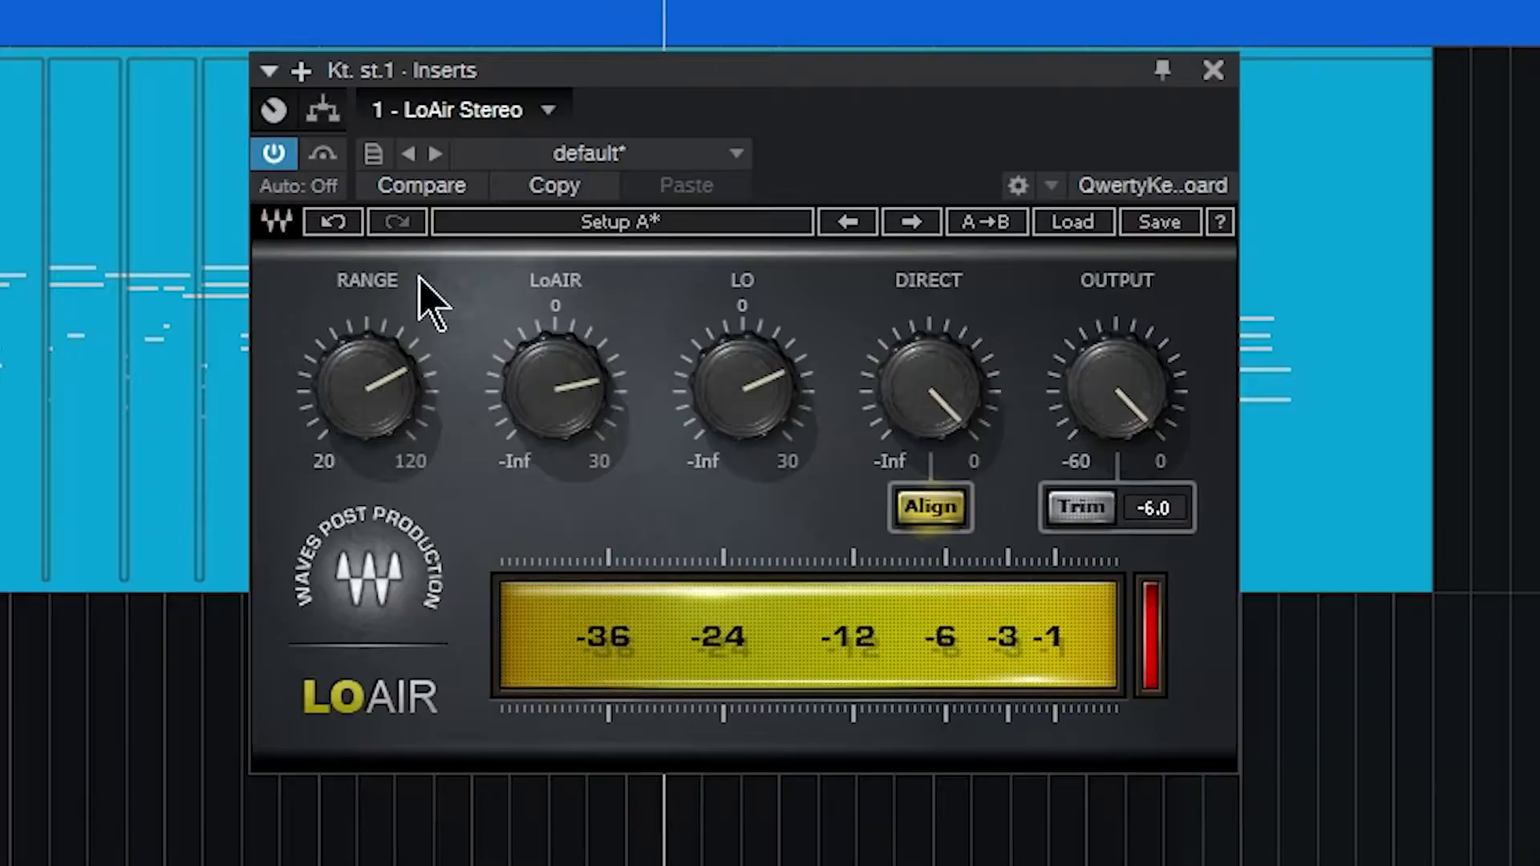
left_click_drag(552, 386, 552, 368)
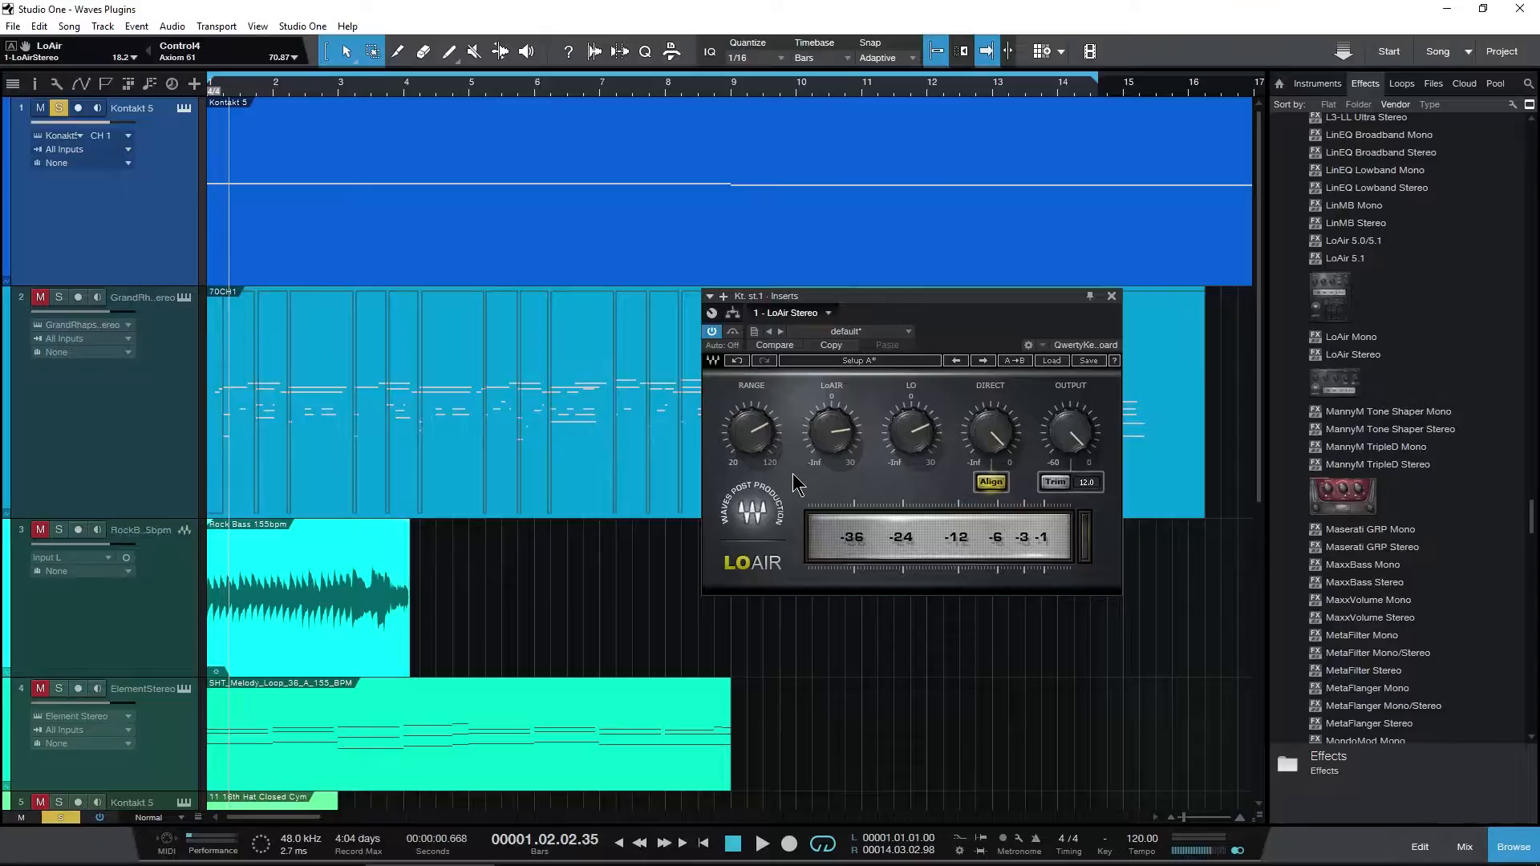
left_click_drag(832, 432, 832, 443)
Lower the Range frequency in LoAir to 36 Hz and play the song to hear the effect
left_click_drag(745, 417, 745, 438)
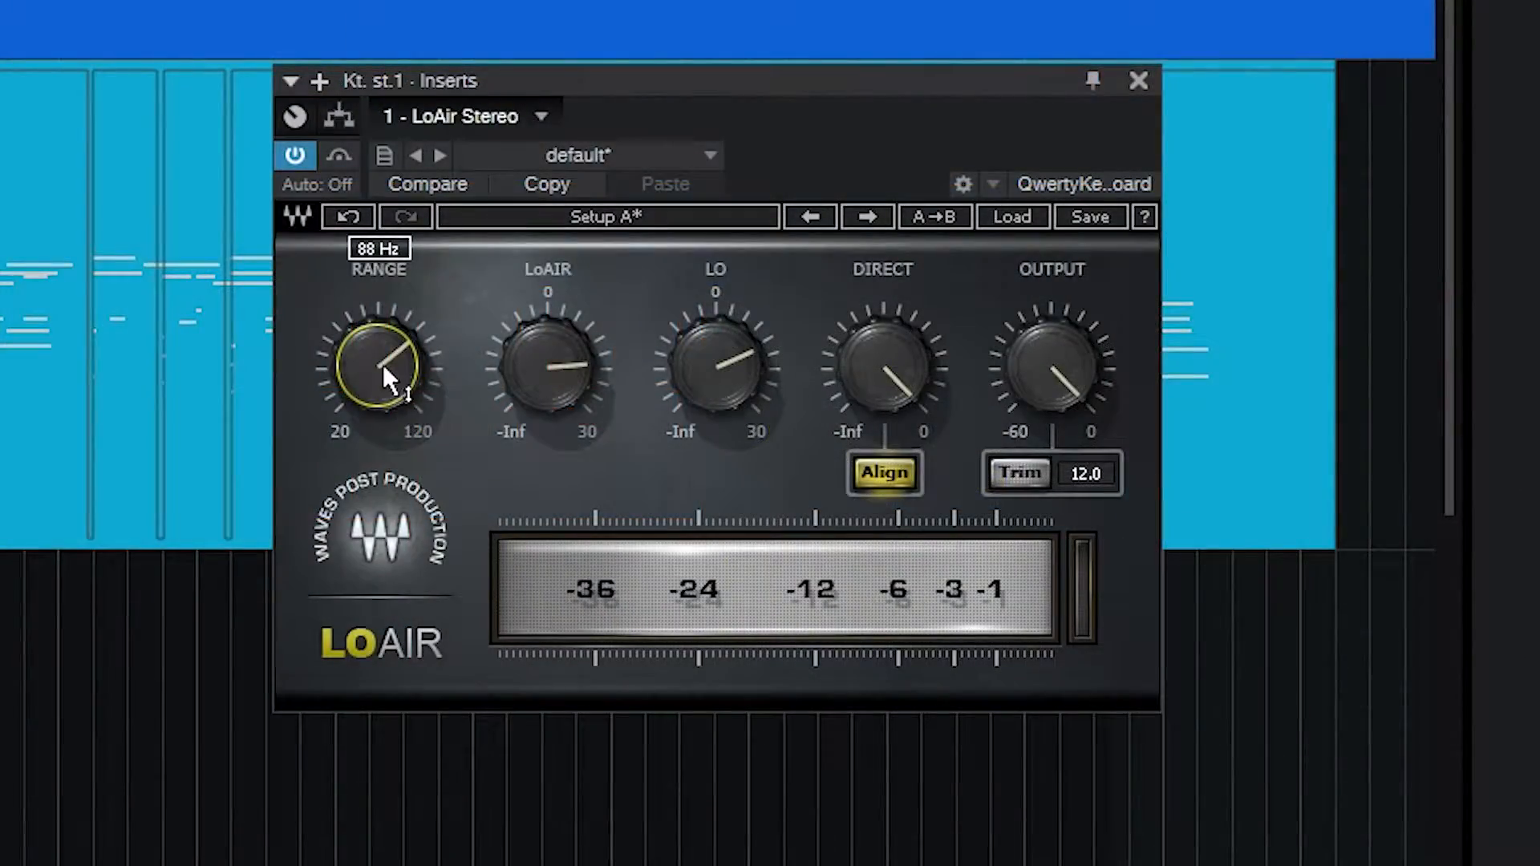
left_click_drag(751, 431, 750, 445)
left_click_drag(388, 367, 388, 422)
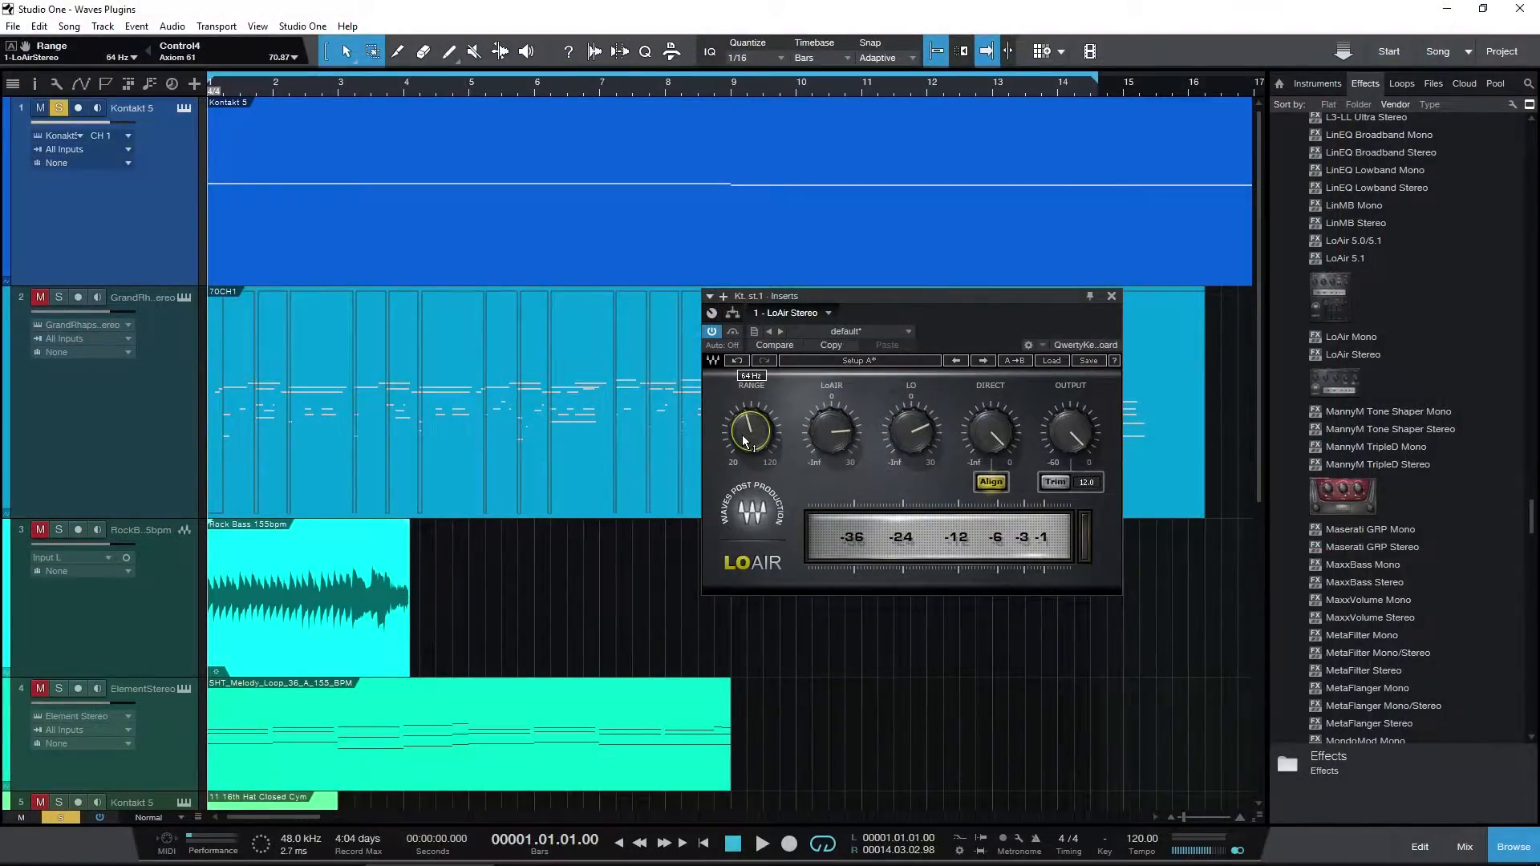
mouse_move(743, 435)
left_mouse_down()
mouse_move(743, 448)
mouse_move(827, 454)
mouse_move(754, 430)
left_mouse_up()
key("space")
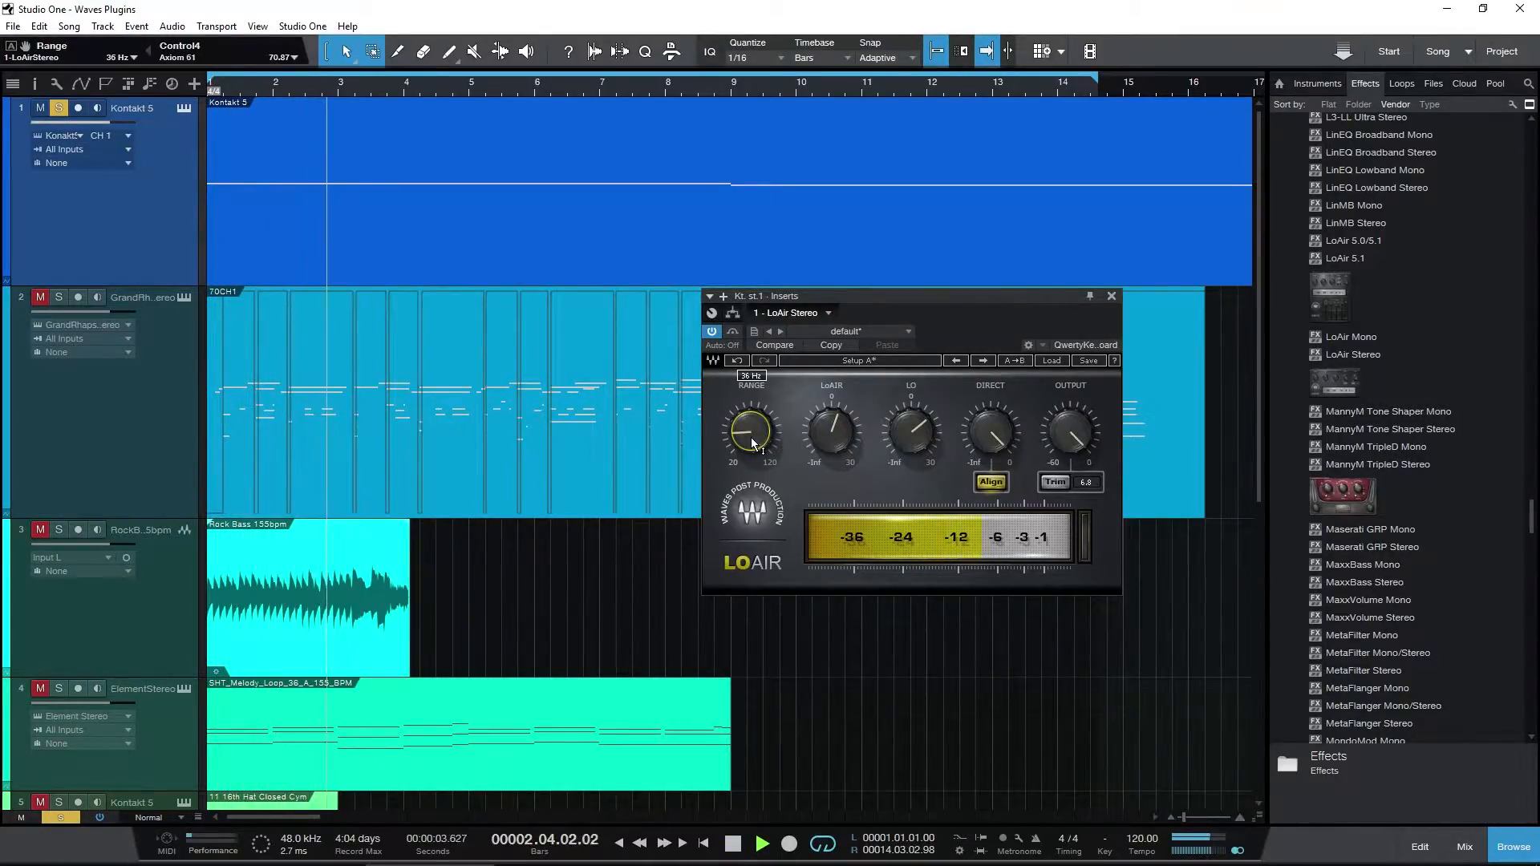
Set the Range frequency to 94 Hz and restart playback from the beginning of the song
left_click_drag(752, 438, 751, 394)
key("space")
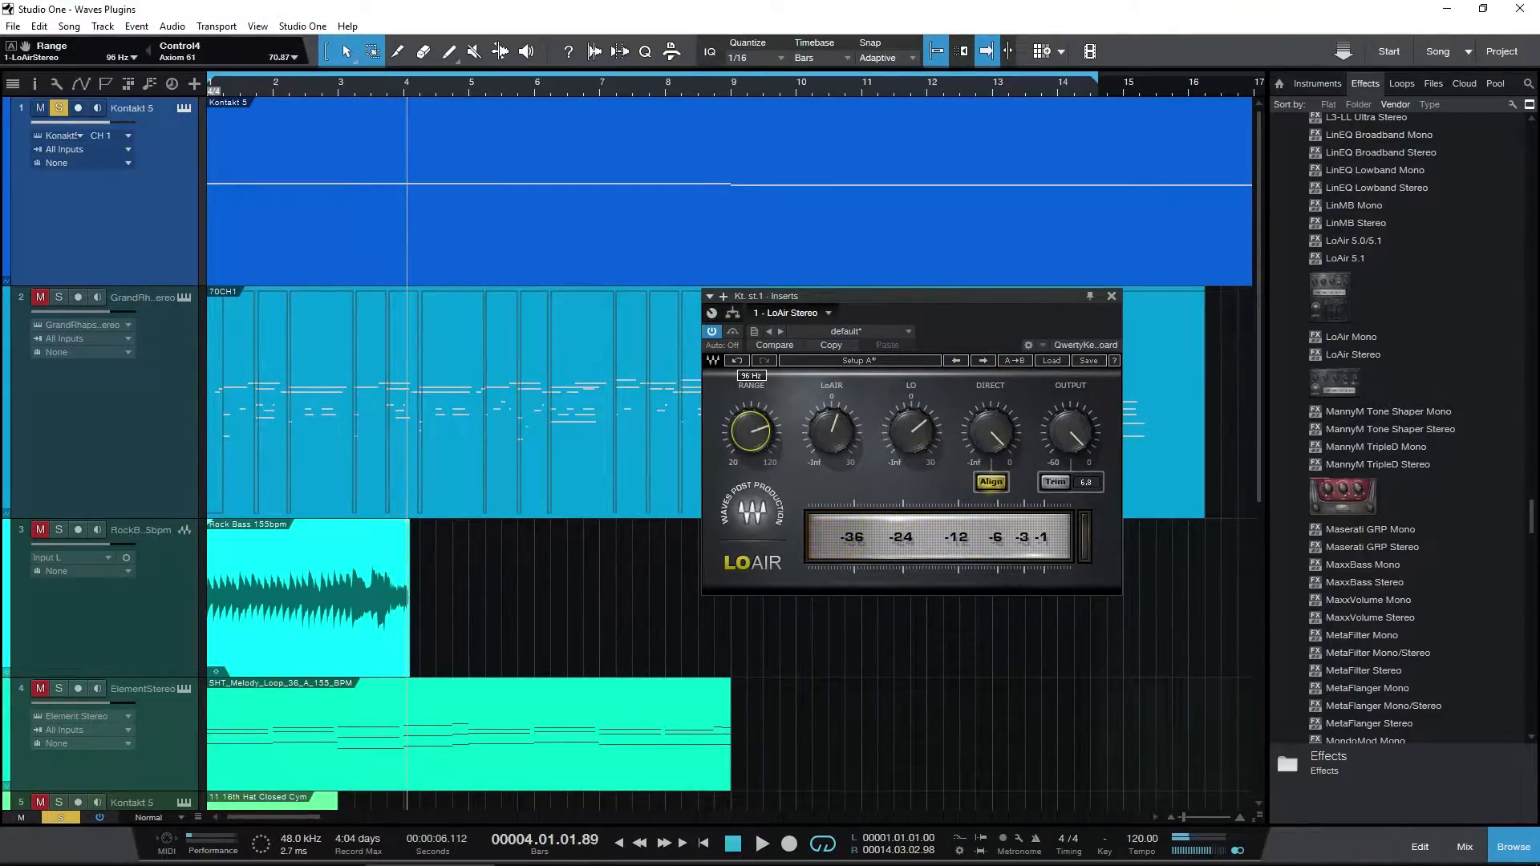
left_click_drag(751, 430, 751, 437)
key("space")
key("comma")
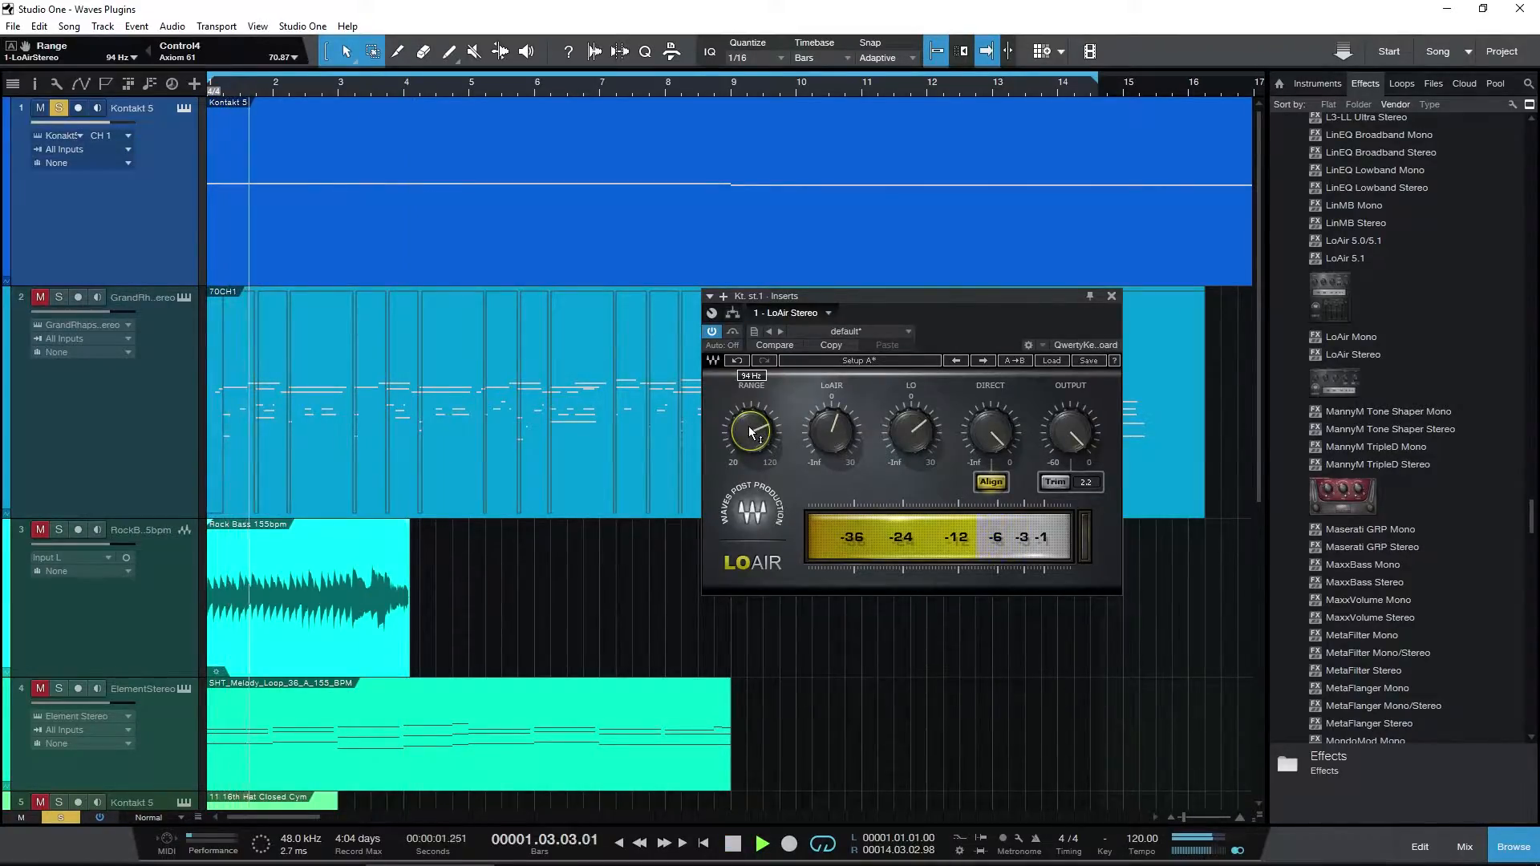
Raise the LoAIR level to 18.0 and fine-tune the Range during playback, finishing back at the song start
left_click_drag(831, 431, 754, 386)
key("space")
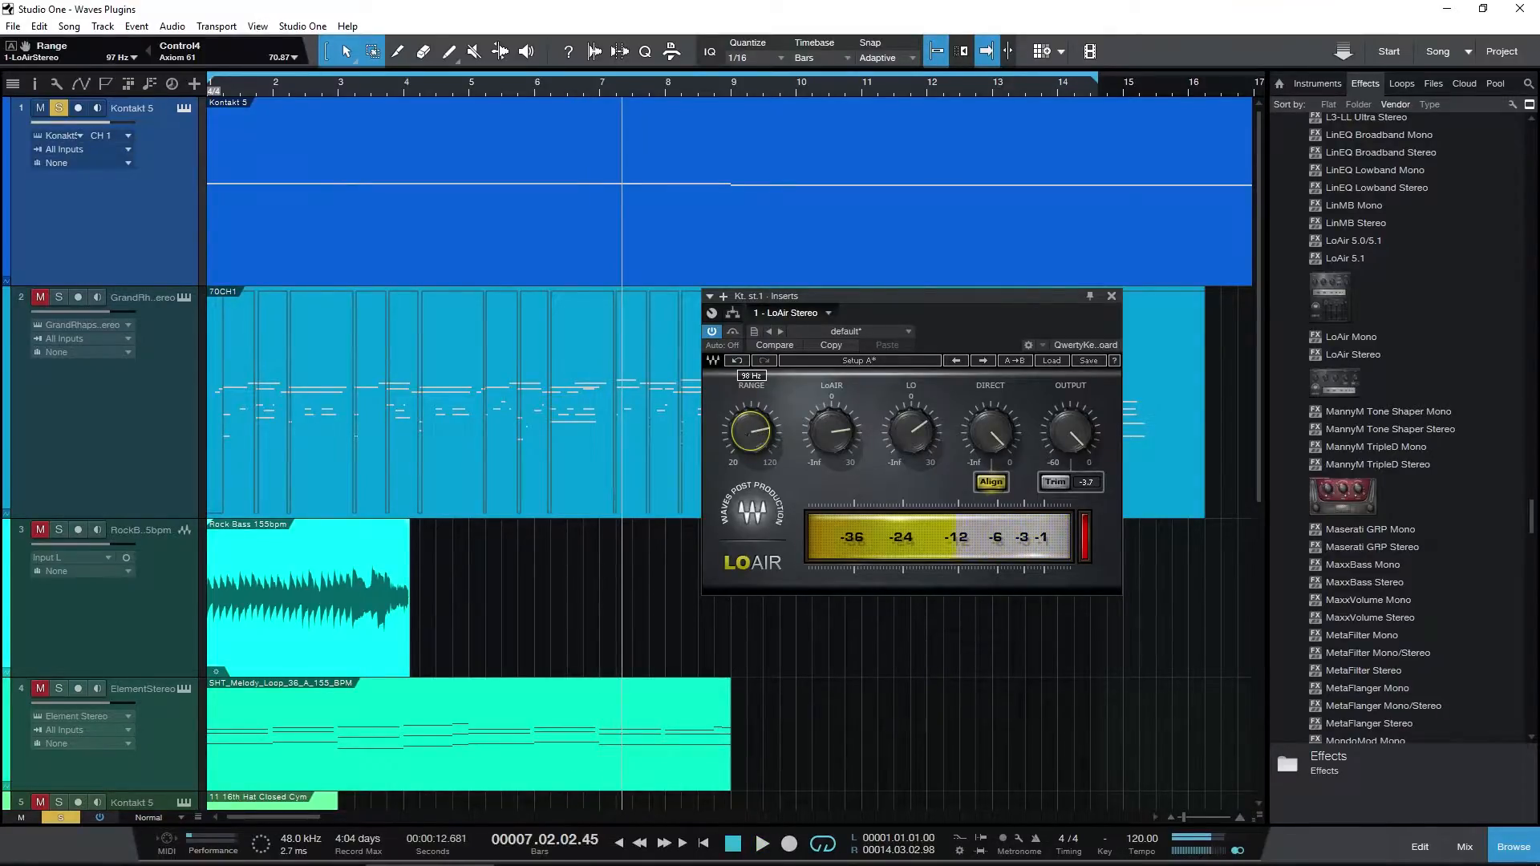
key("comma")
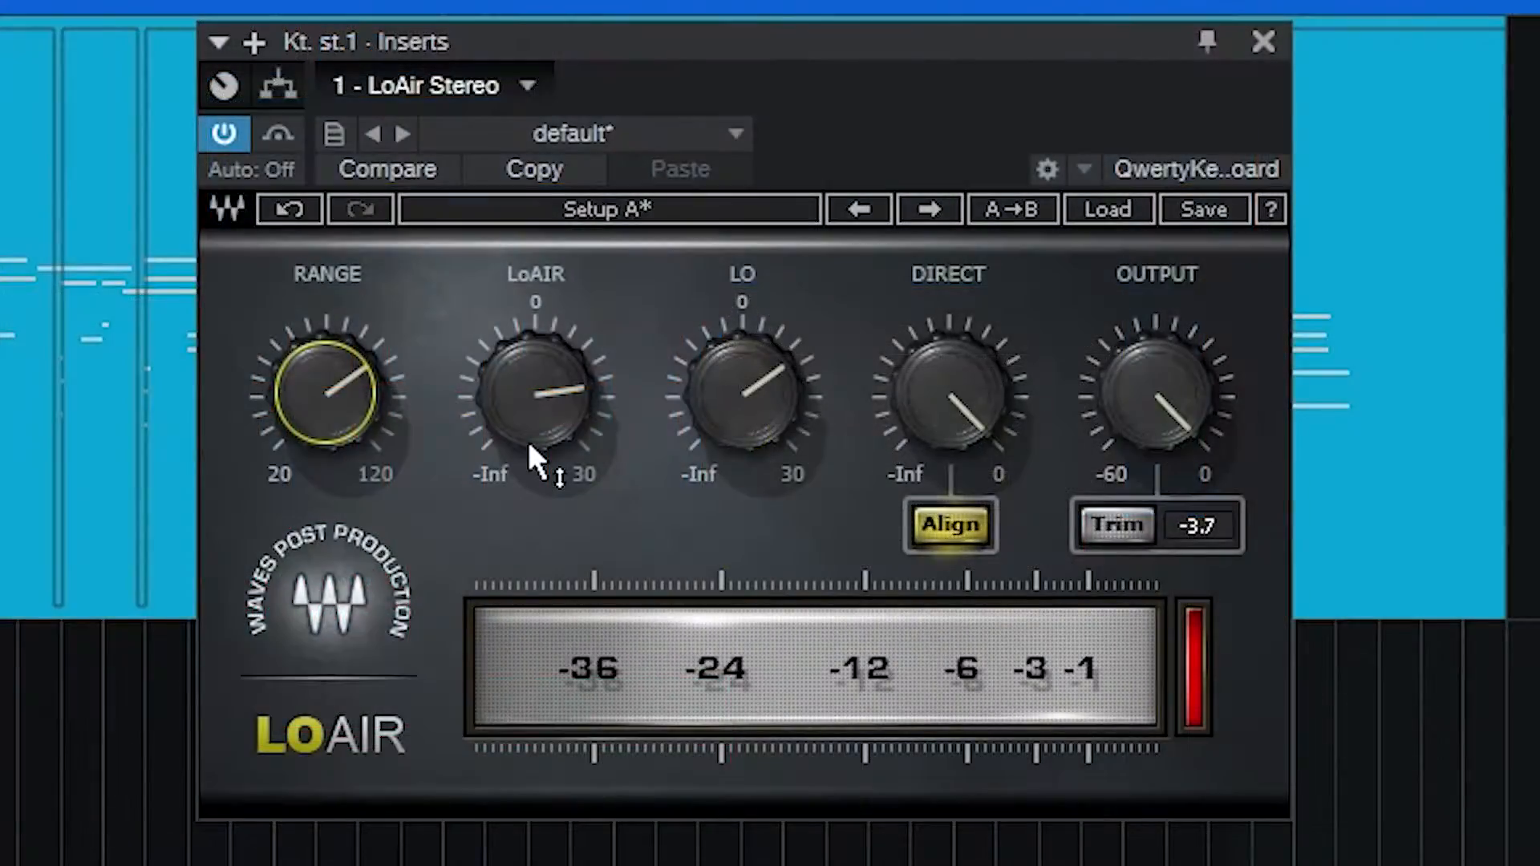
Turn the LO level down to -Inf and raise LoAIR to nearly 30 to hear the LoAIR signal alone
mouse_move(830, 452)
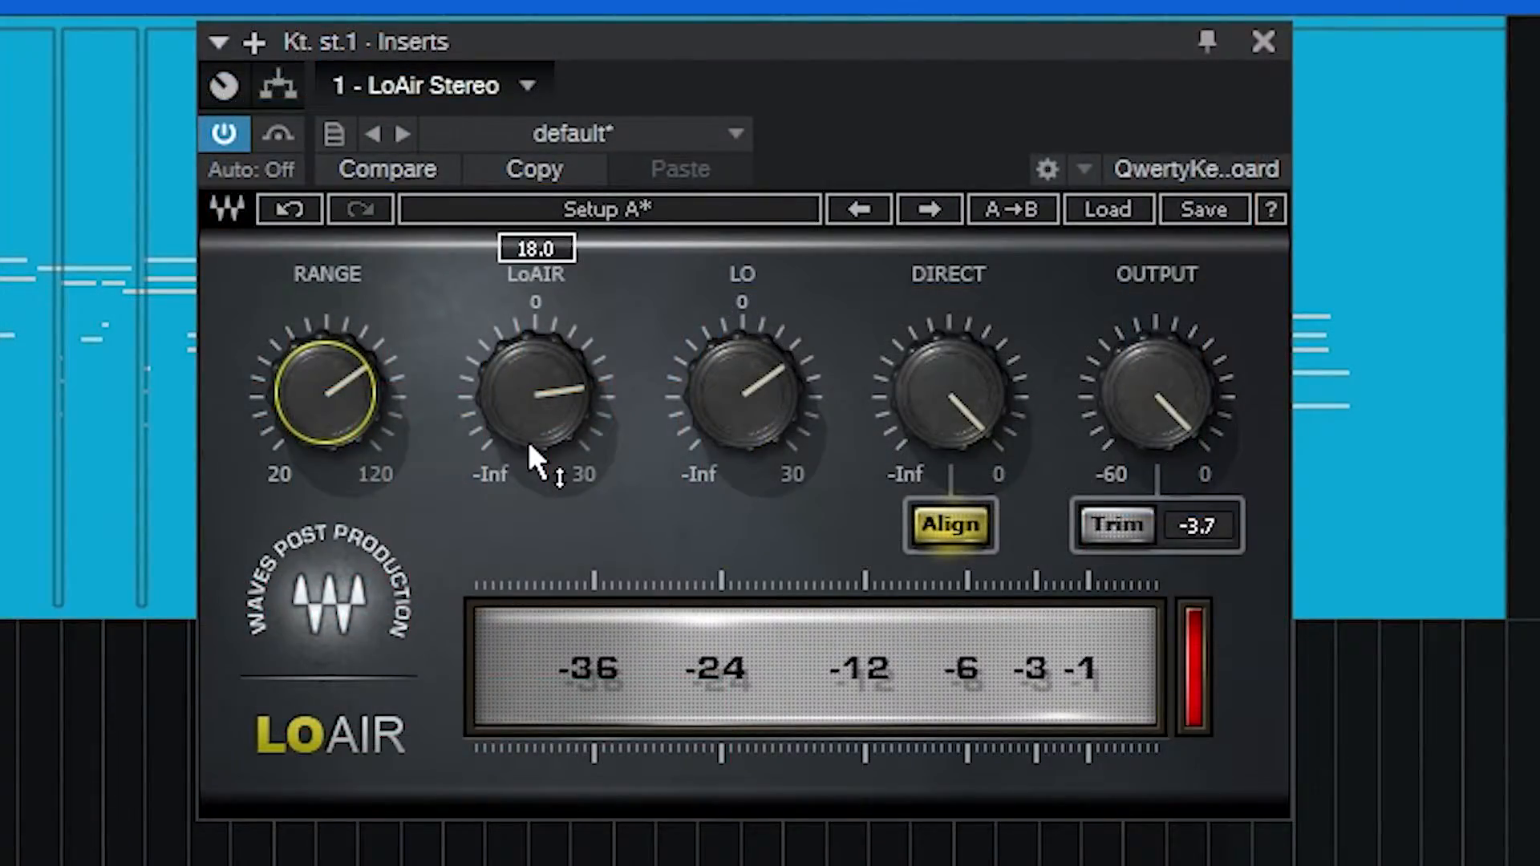
left_click_drag(528, 440, 671, 545)
left_click_drag(405, 458, 409, 462)
left_click_drag(507, 421, 539, 310)
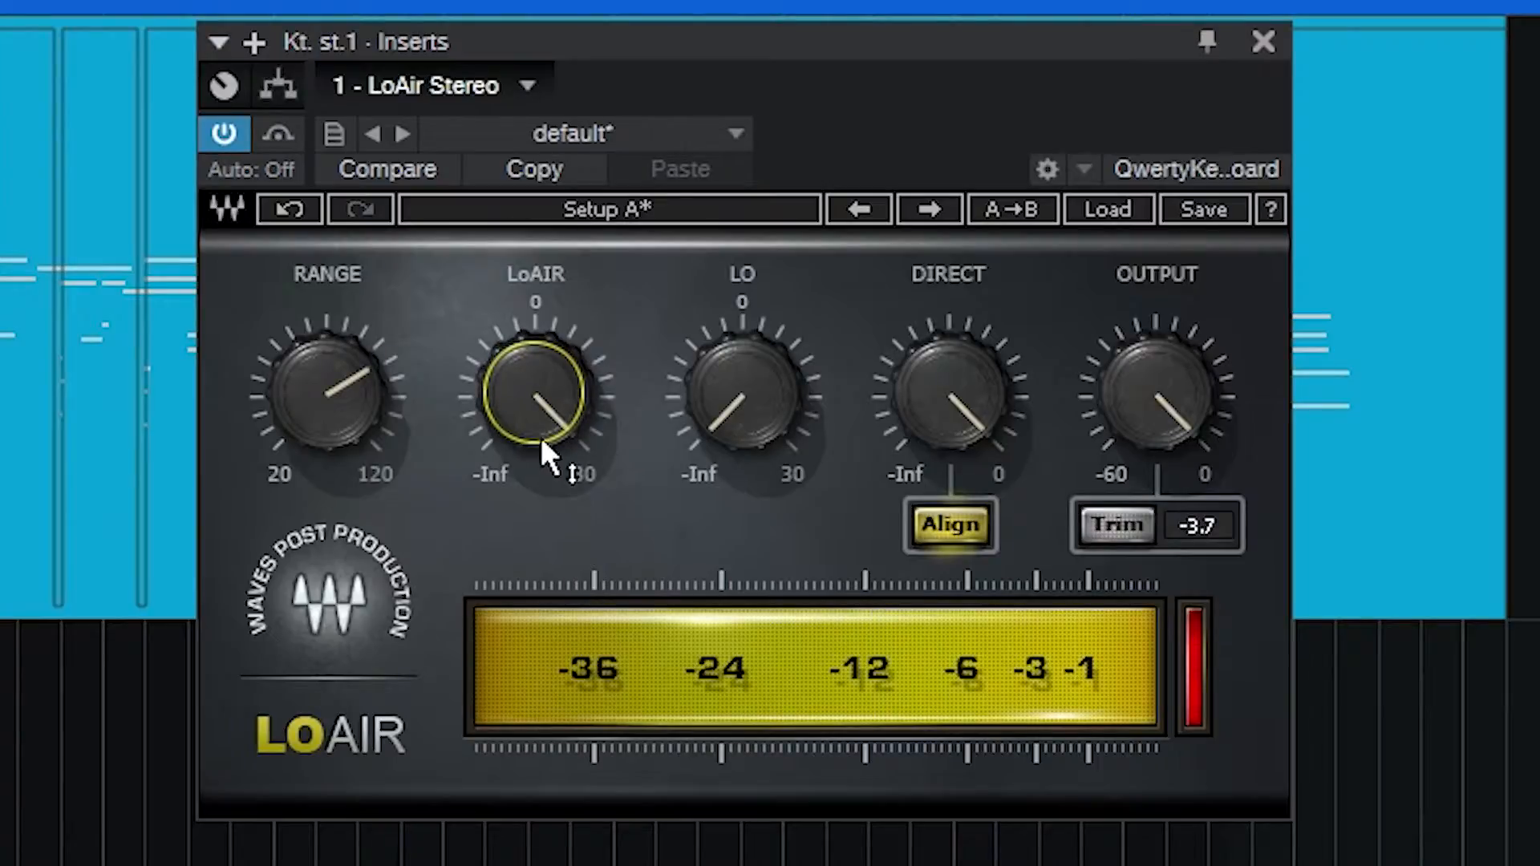
left_click_drag(541, 399, 540, 390)
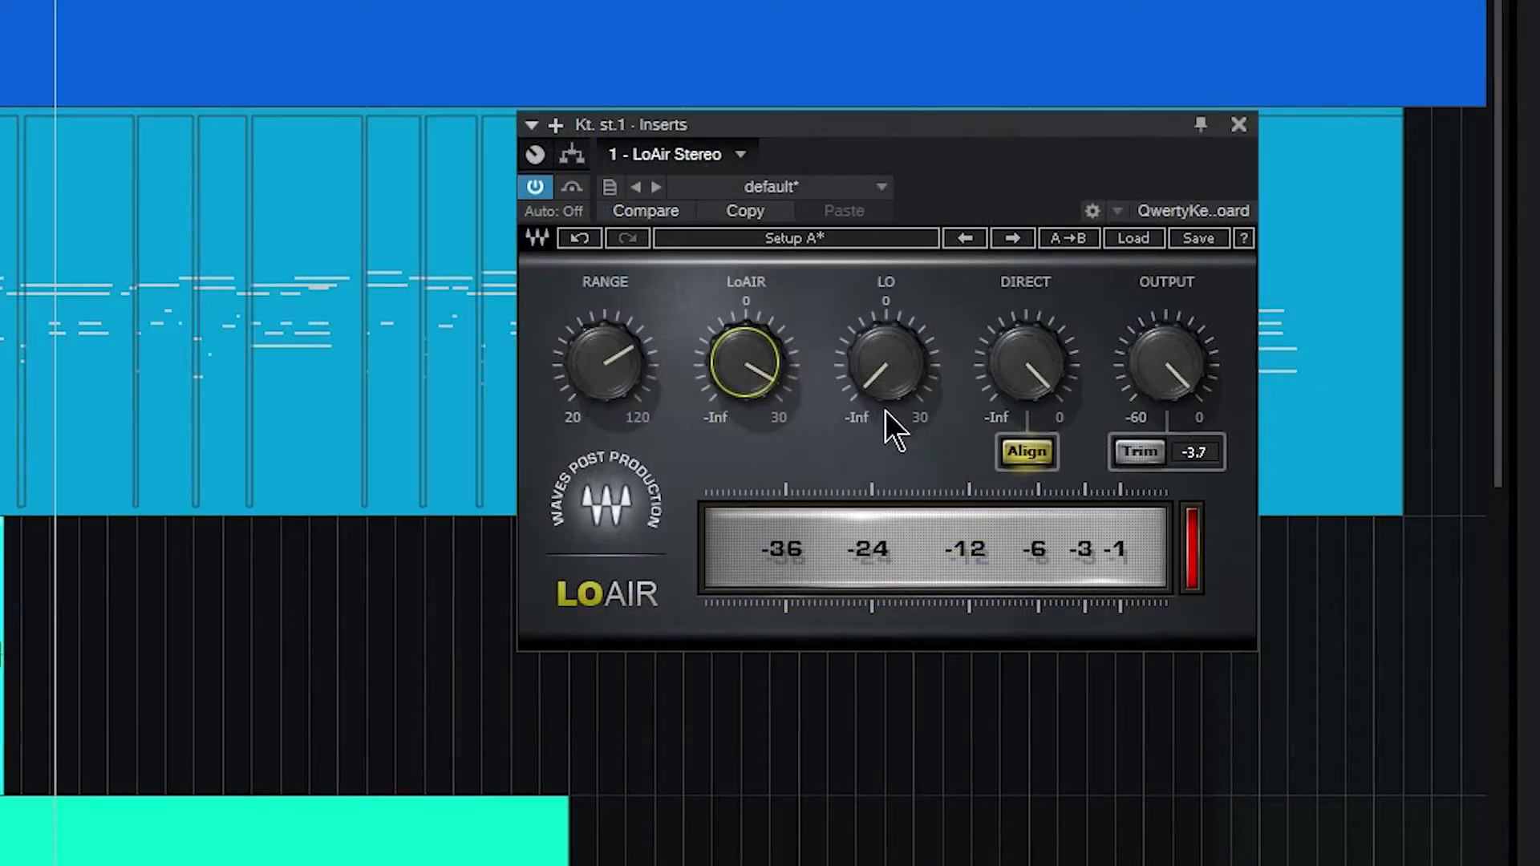
Turn the LoAIR level down to -Inf and raise the LO level to 18.1
left_click(897, 395)
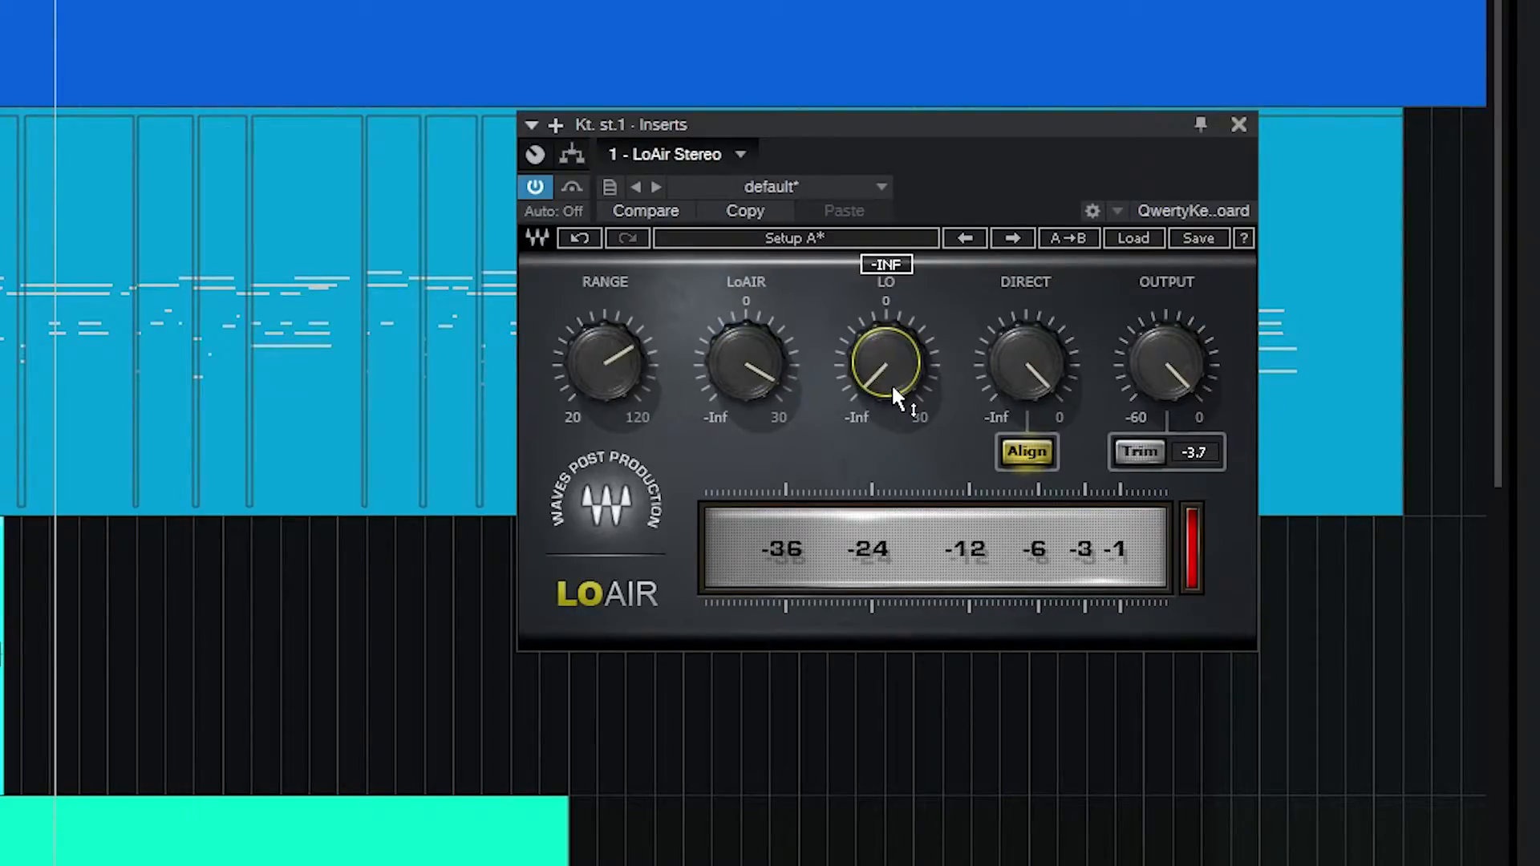
left_click(633, 355)
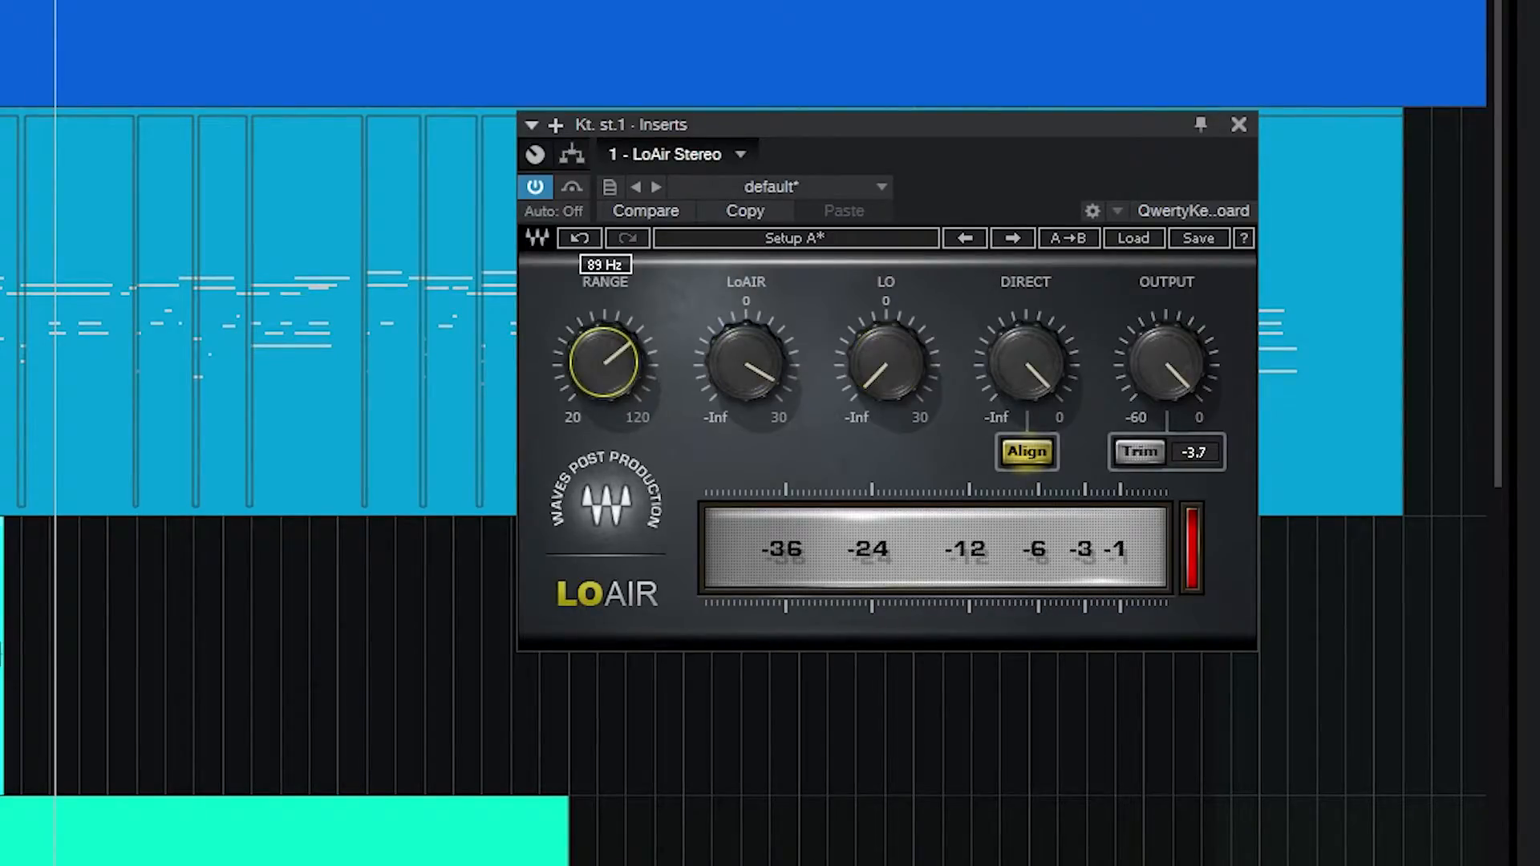
left_click_drag(761, 372, 760, 376)
left_click_drag(866, 380, 867, 371)
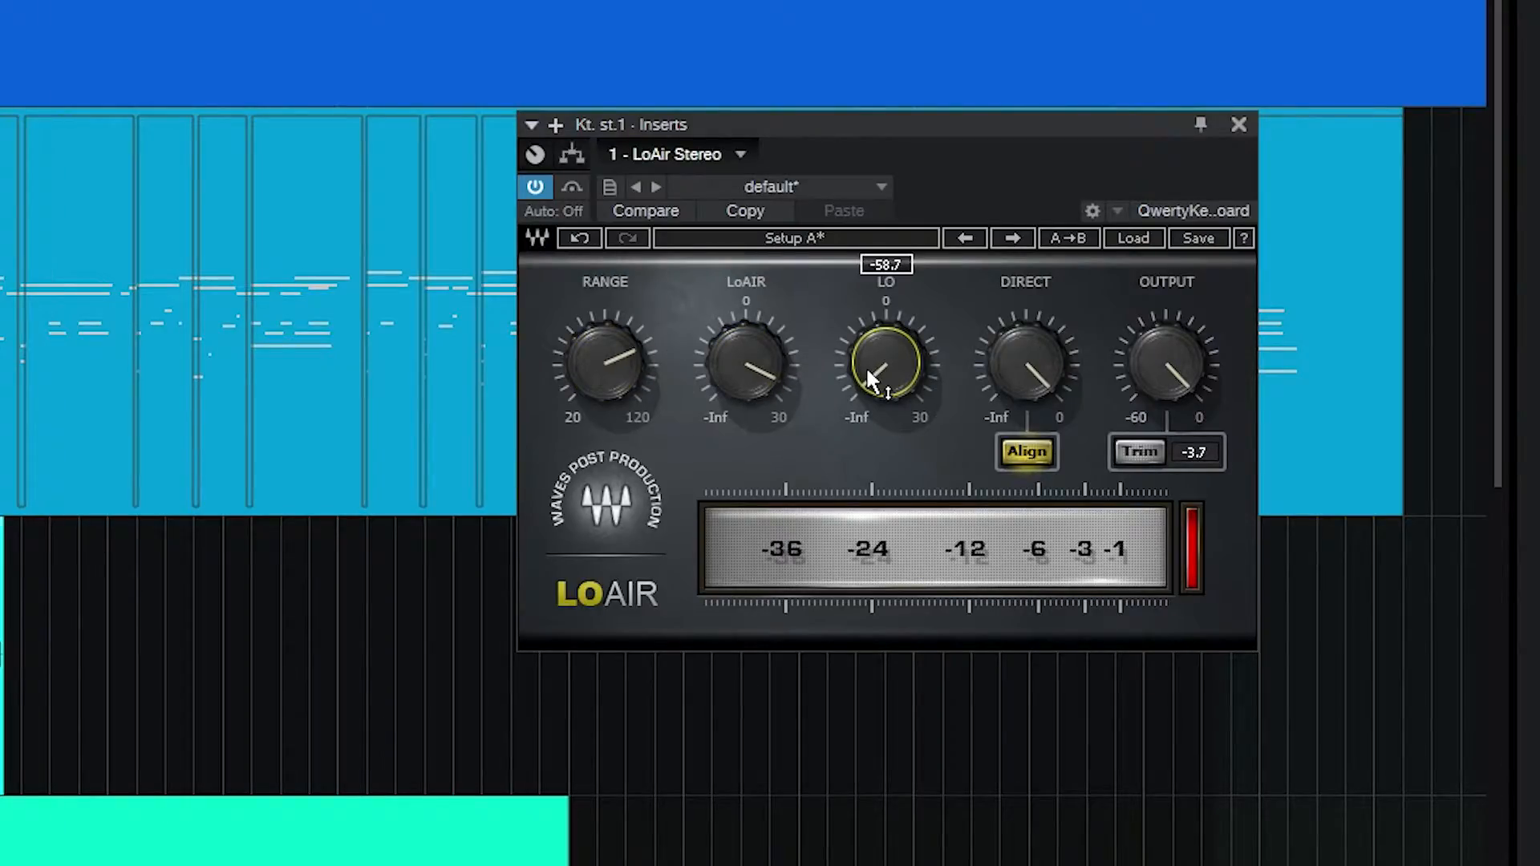
left_click_drag(746, 343, 746, 377)
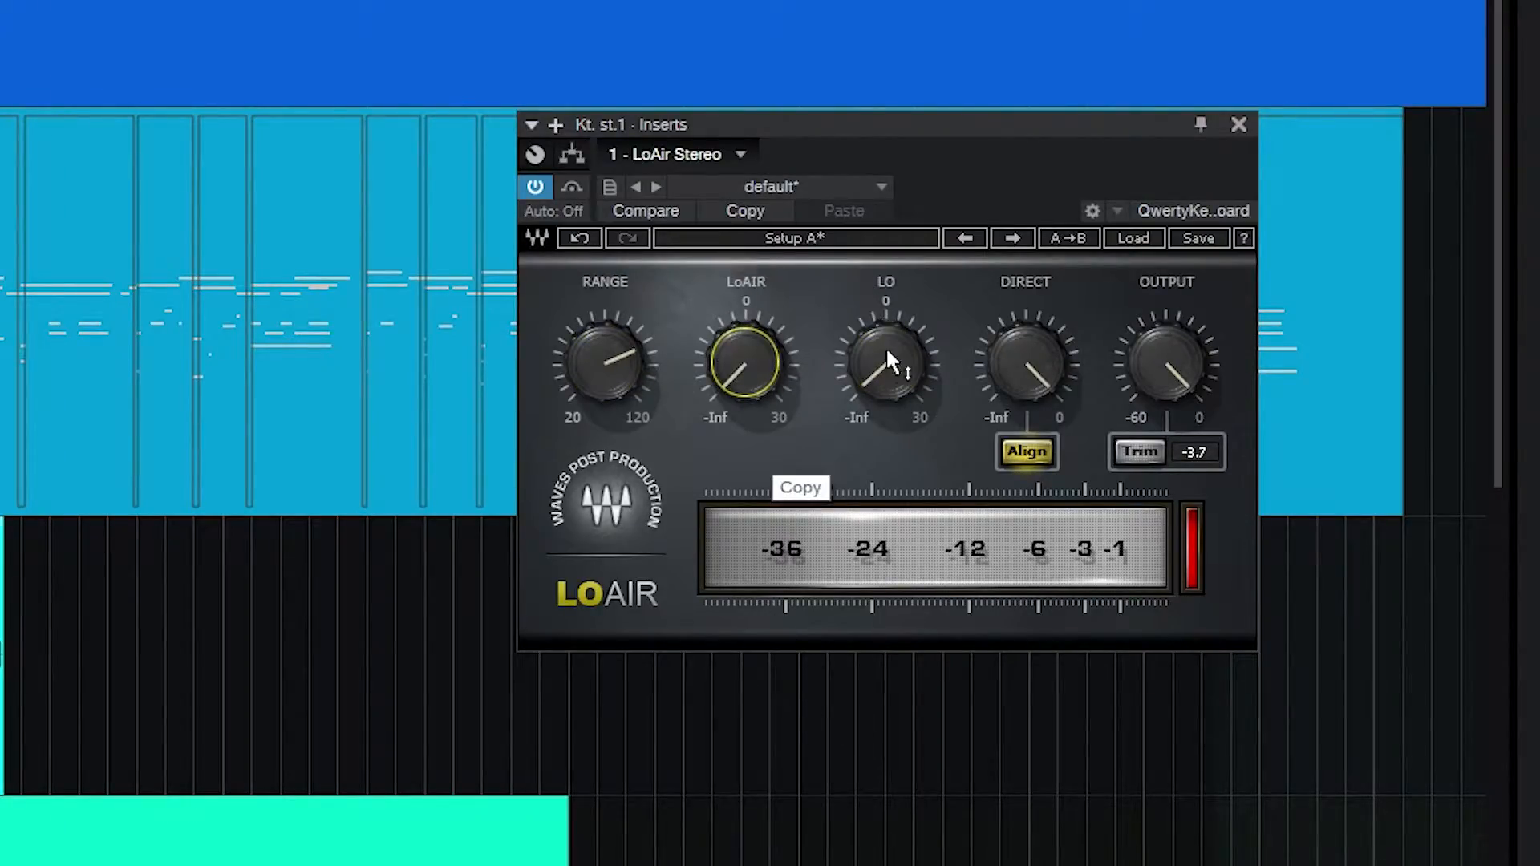
left_click_drag(877, 396, 877, 325)
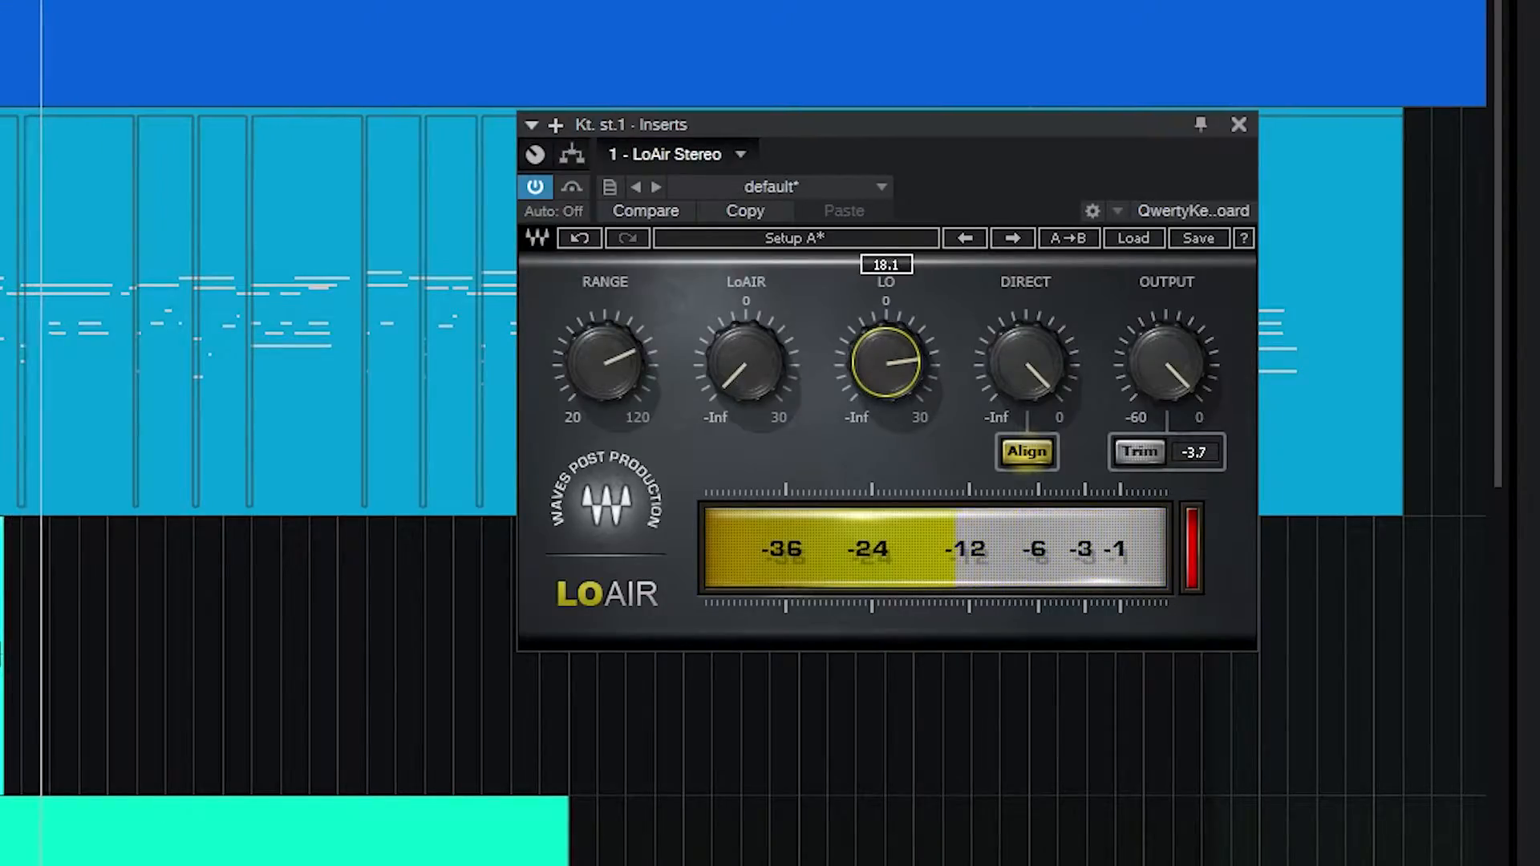
Set the LoAIR level to 12.1 and clear the output clip indicator in LoAir
left_click(744, 363)
left_click_drag(750, 369, 750, 285)
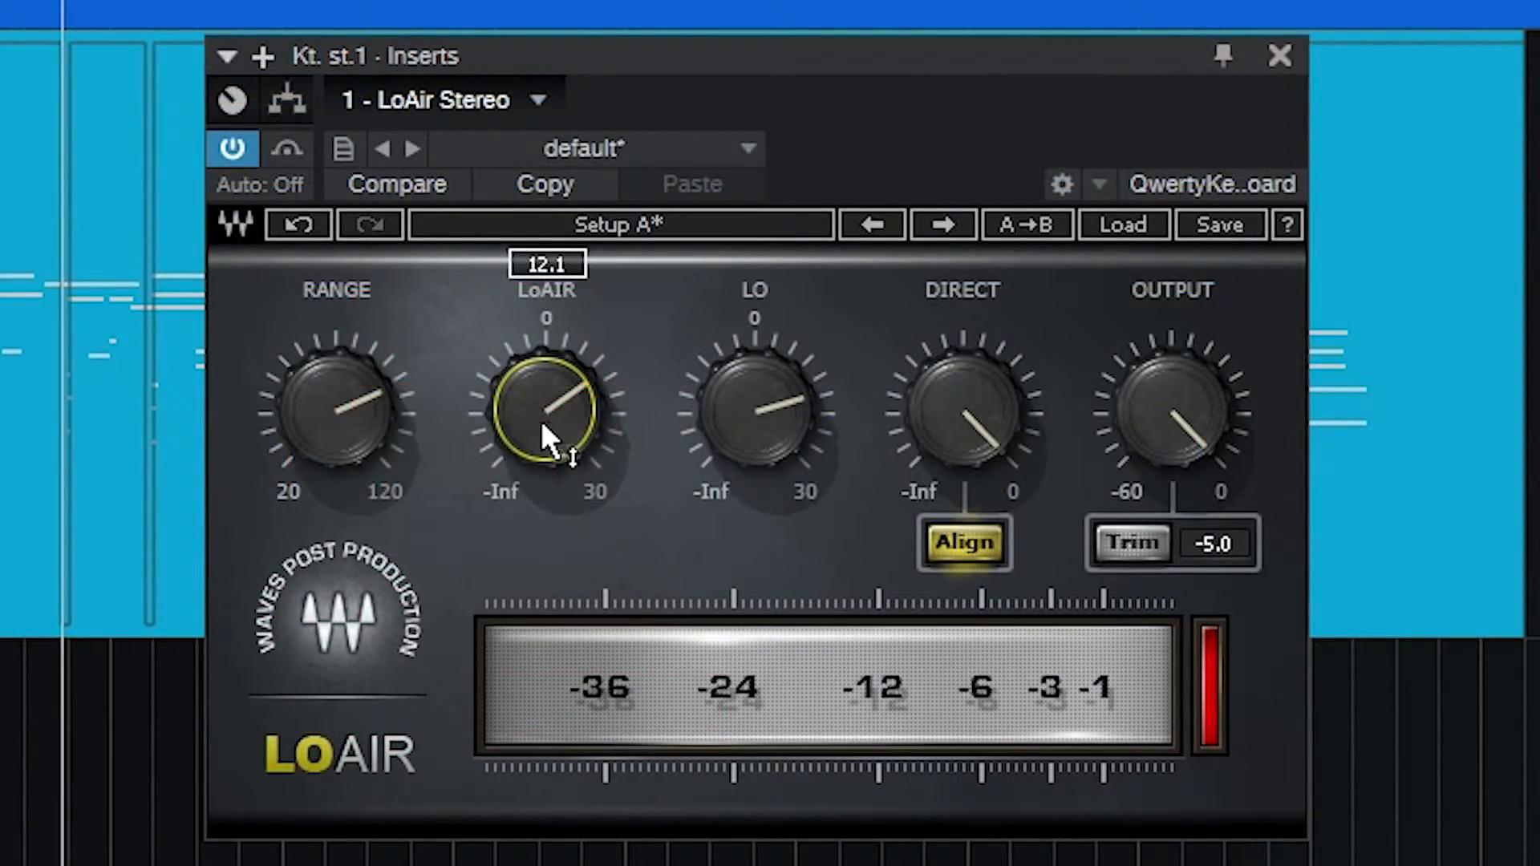
left_click(1213, 686)
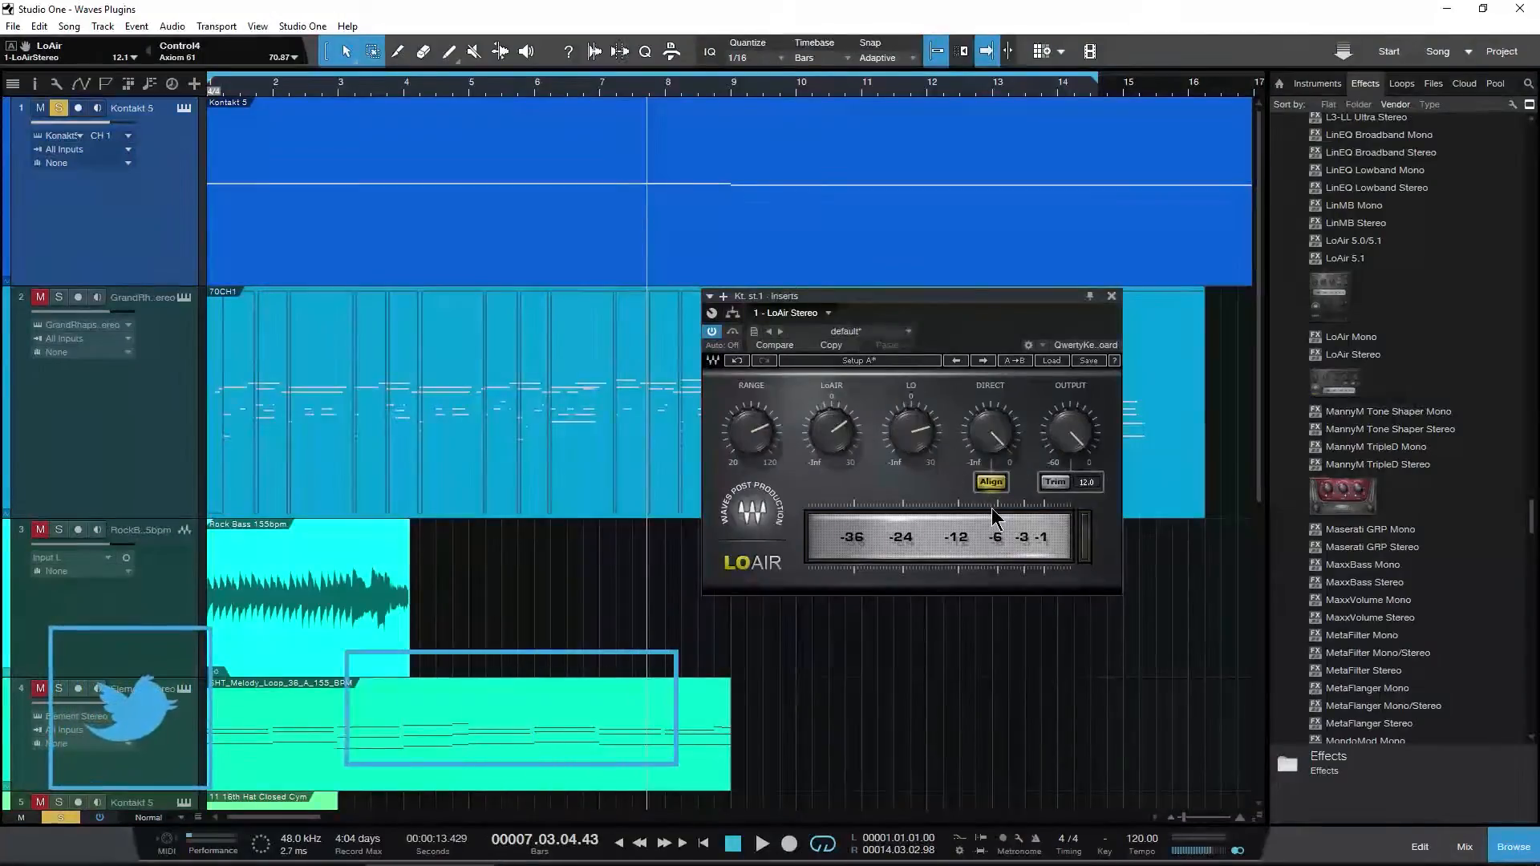
Show the mixer, inspect the L3-LL Ultramaximizer inserted on the Main channel, and hide both again
left_click(1459, 850)
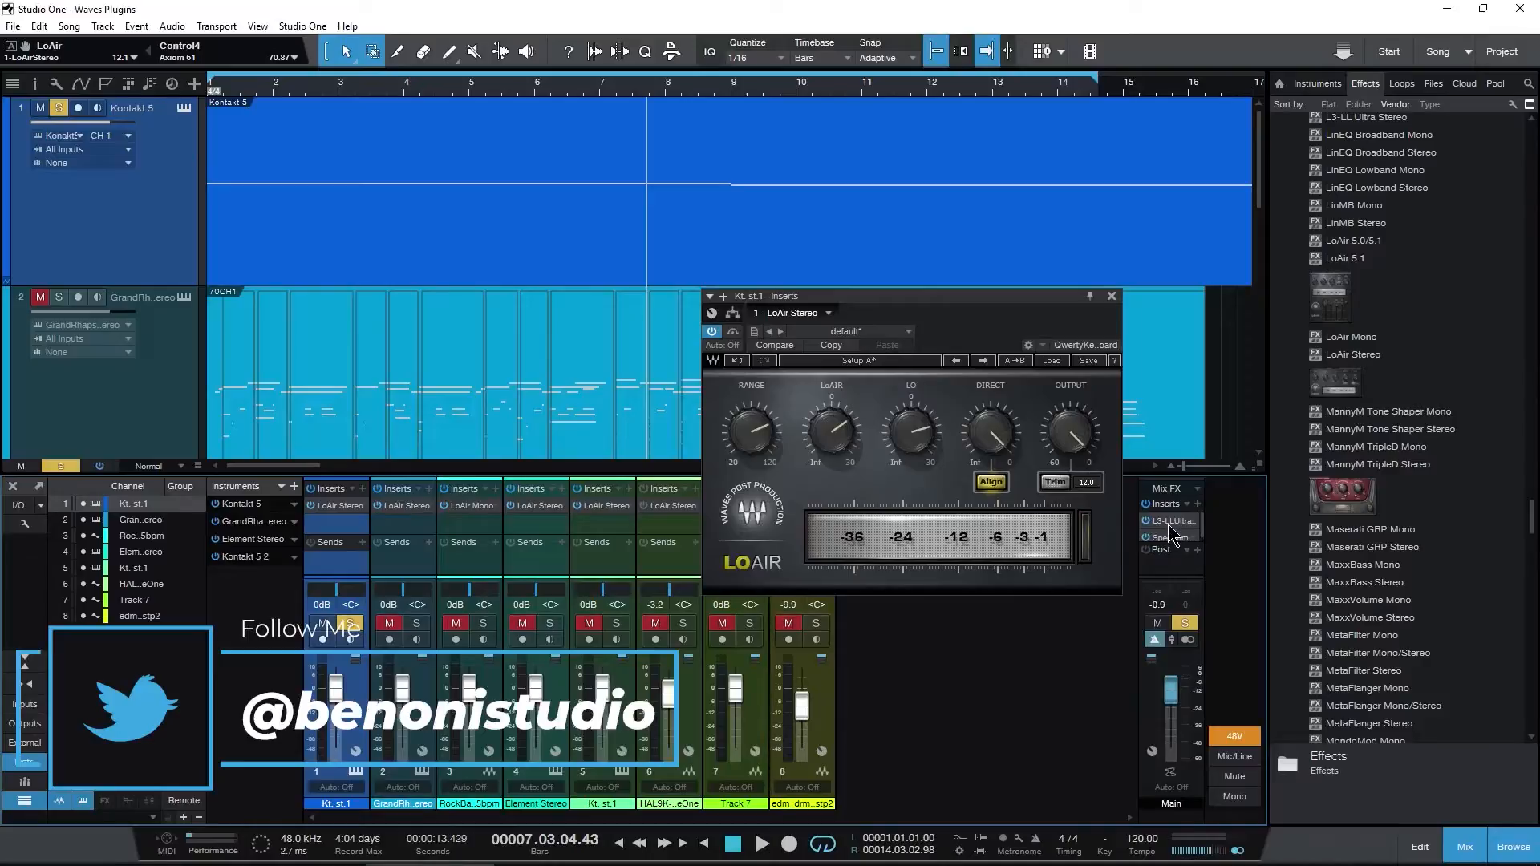
left_click(1171, 522)
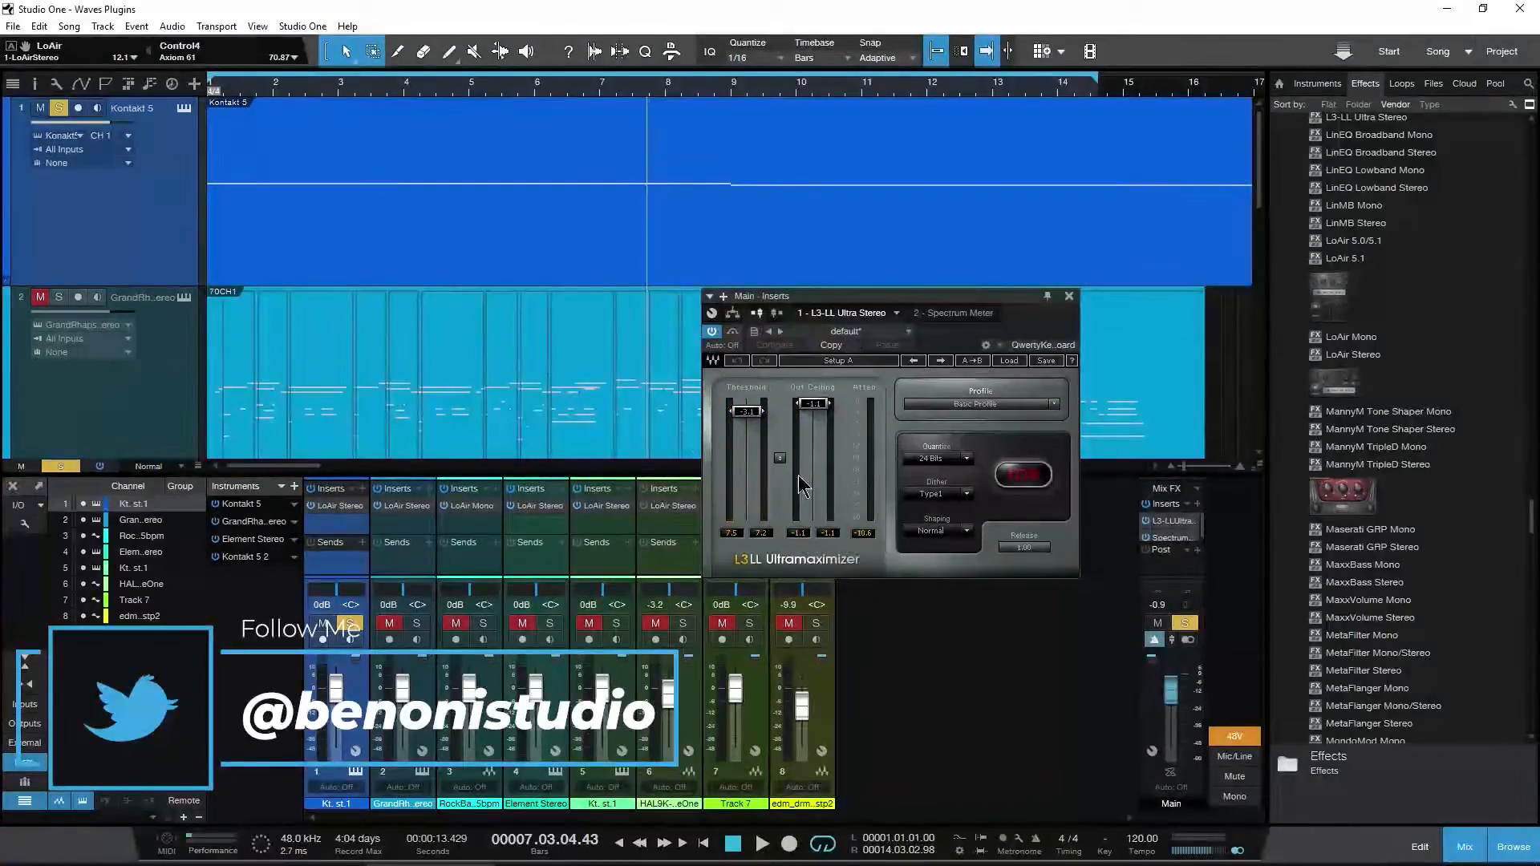
left_click(1069, 297)
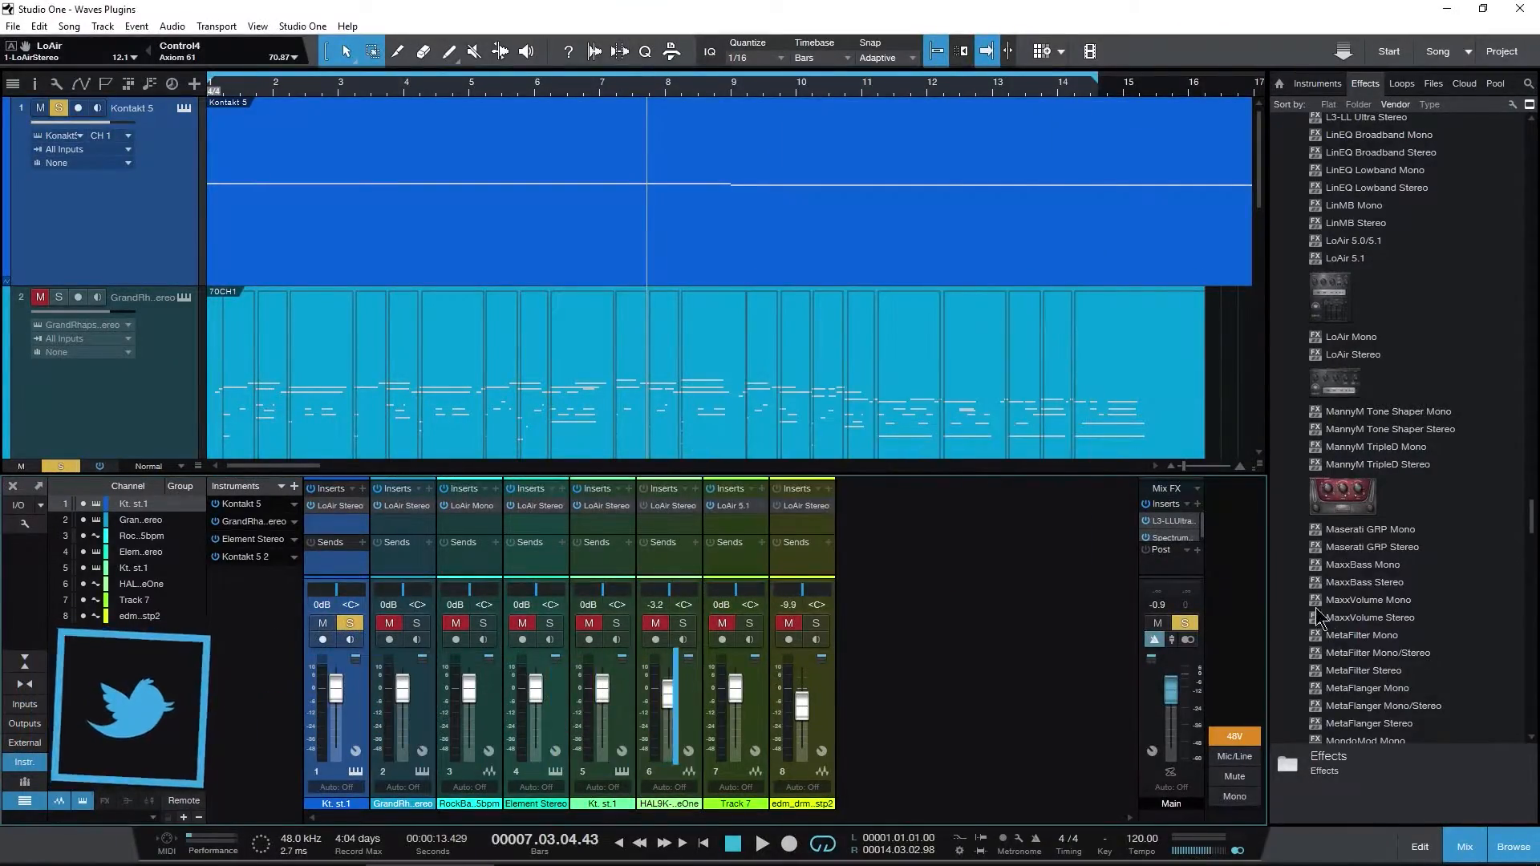
left_click(1464, 847)
Reopen LoAir on the first Kontakt 5 track and play from the song start with the Direct level at -Inf
left_click(117, 263)
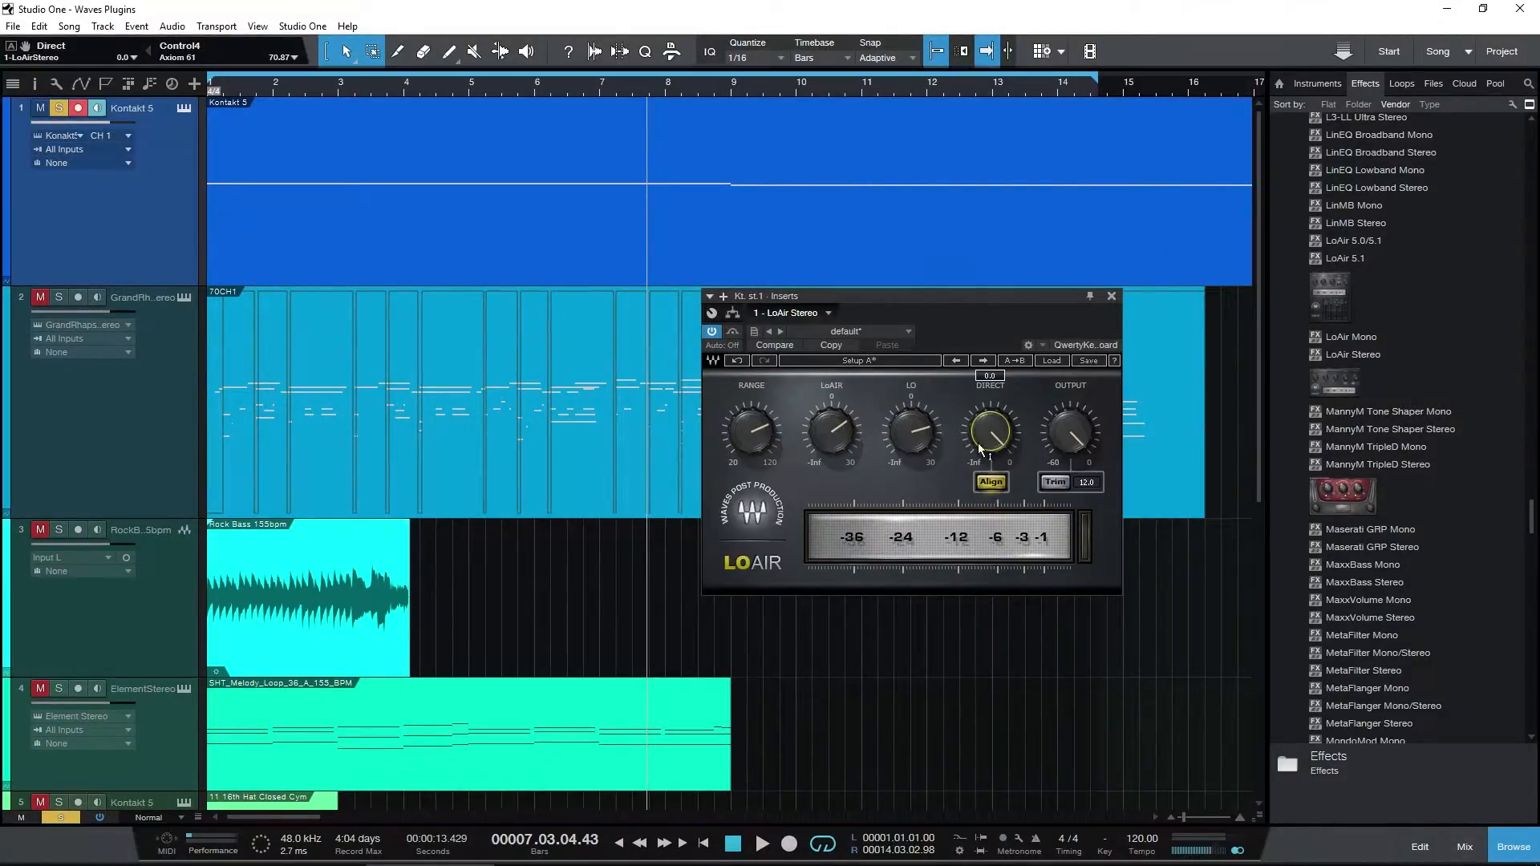
key("comma")
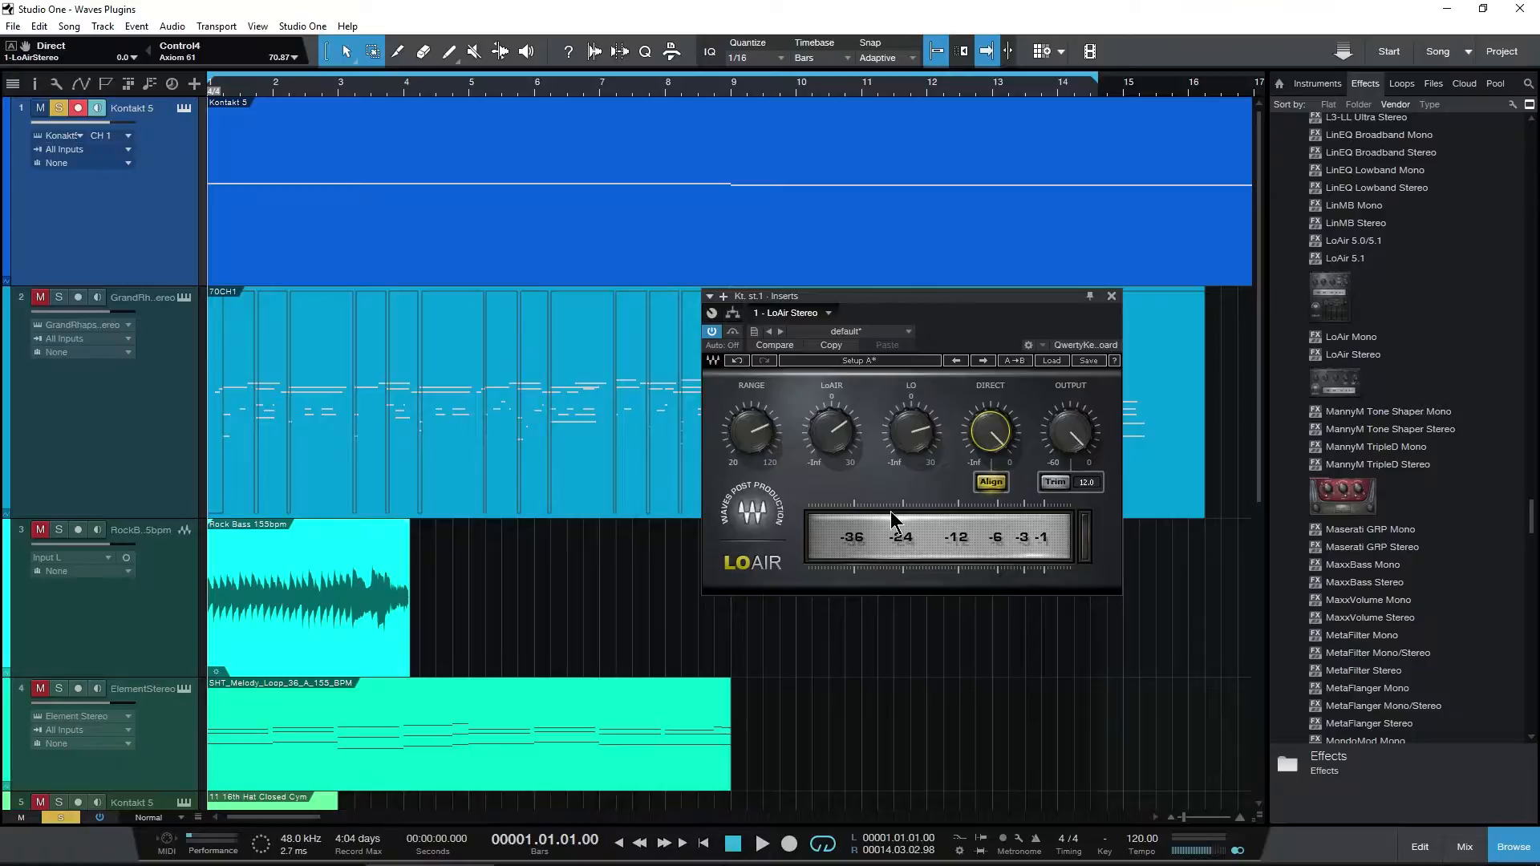
left_click_drag(990, 434, 990, 481)
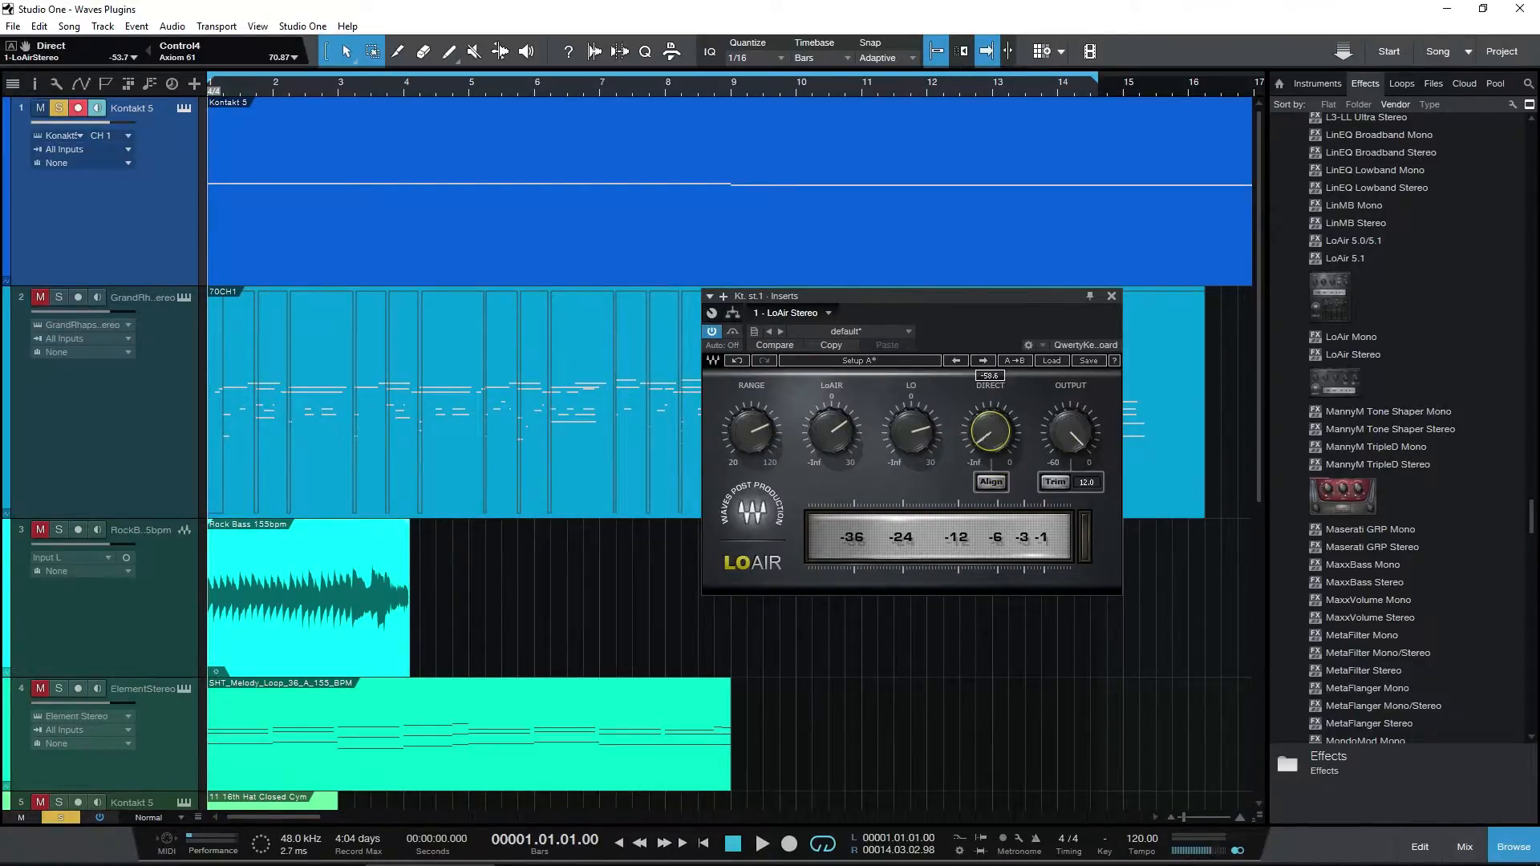
key("space")
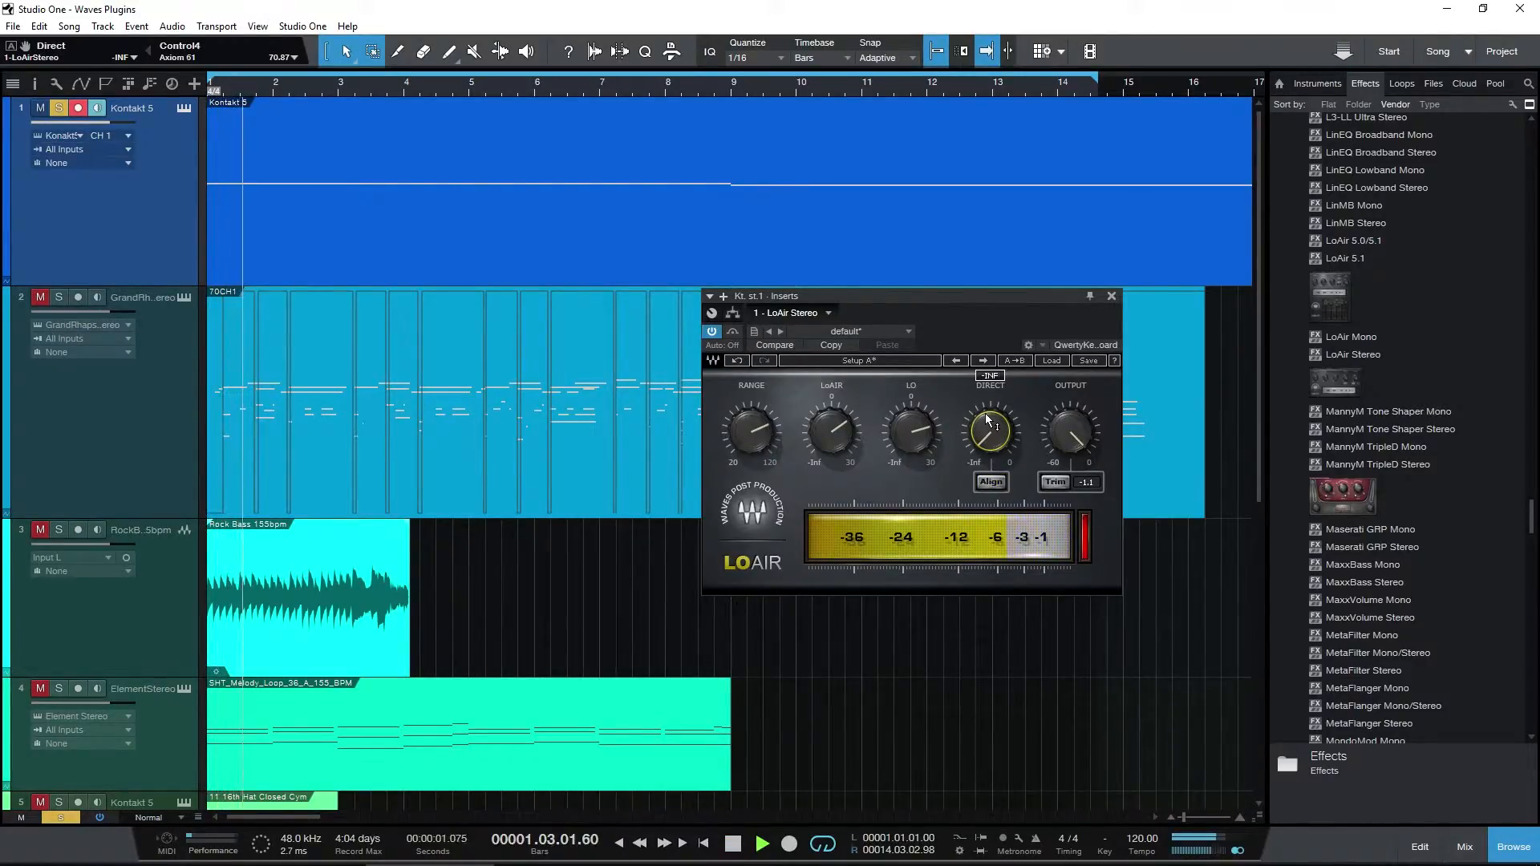
Raise the LoAIR level to about 20.6 during playback and bring the Direct level back to 0
mouse_move(834, 428)
left_mouse_down()
mouse_move(834, 408)
mouse_move(832, 441)
left_mouse_up()
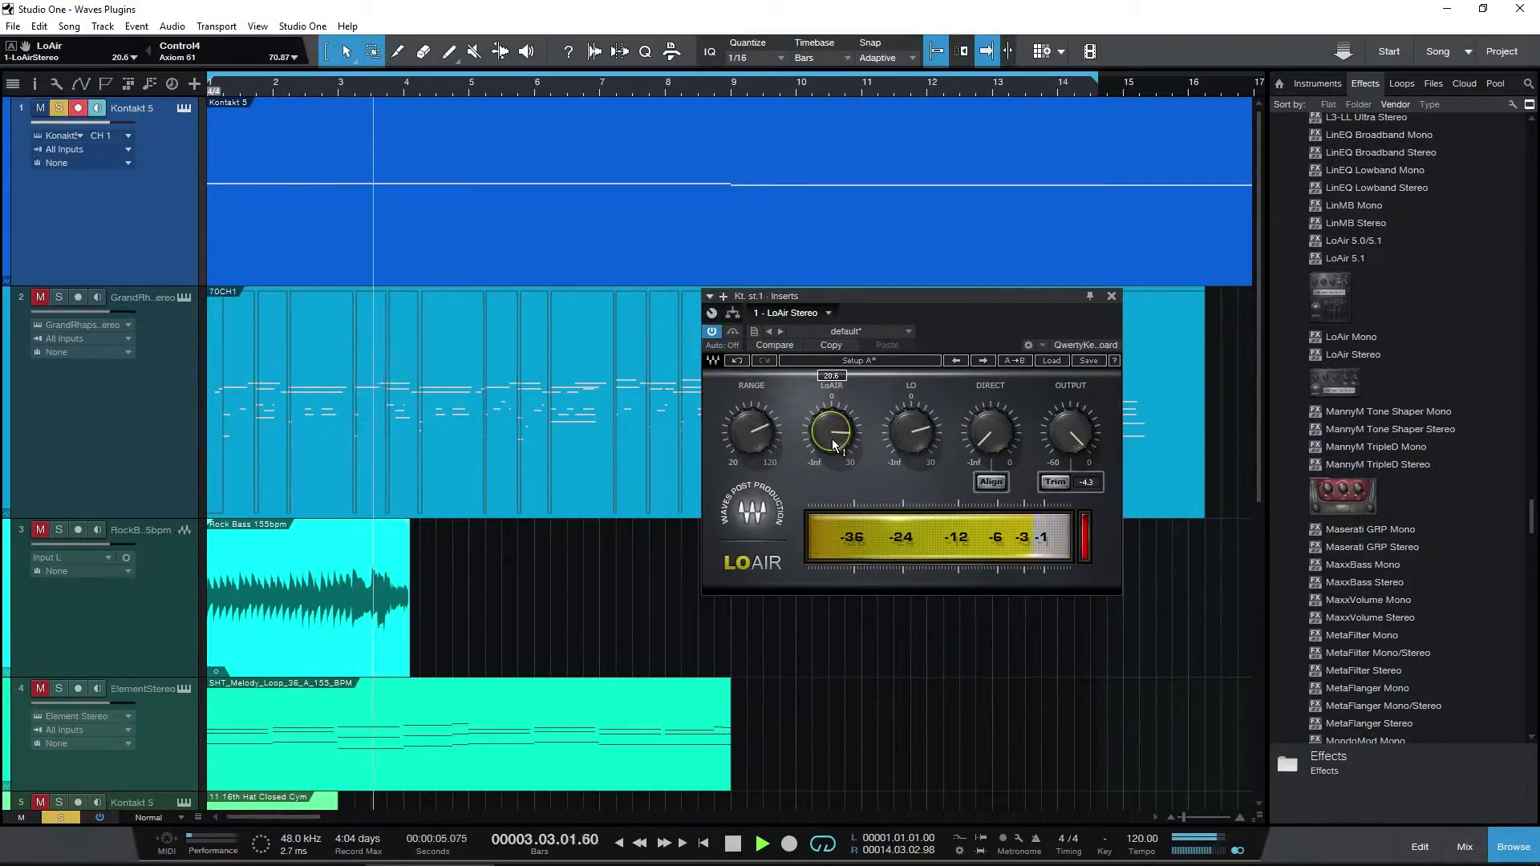
mouse_move(1003, 435)
left_mouse_down()
mouse_move(989, 402)
mouse_move(989, 433)
left_mouse_up()
key("space")
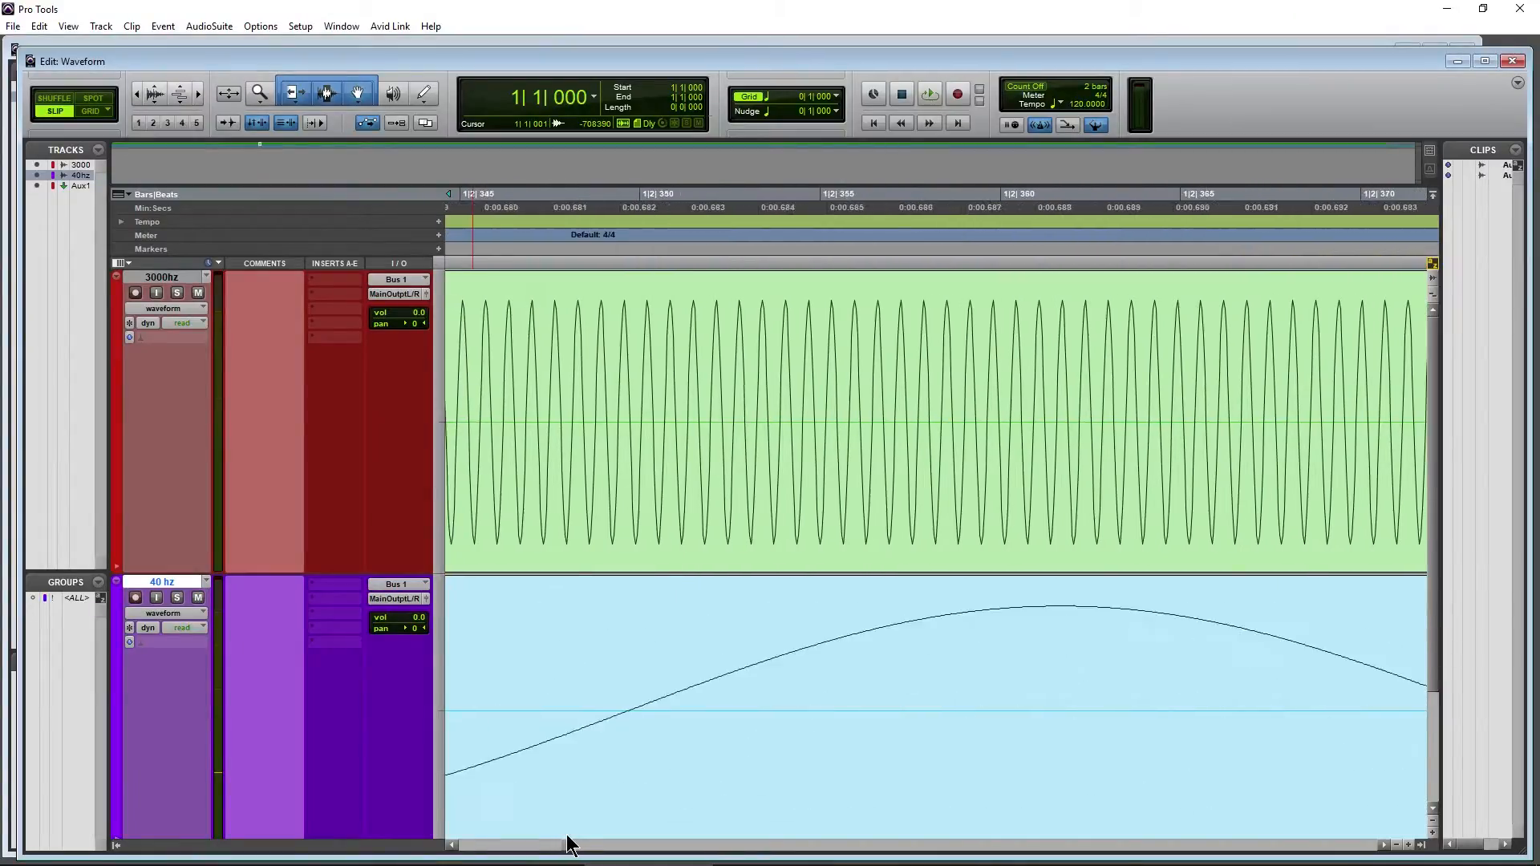
Switch to Pro Tools and compare the 3000hz and 40 hz waveforms at another position and horizontal zoom level
left_click_drag(567, 844, 589, 844)
left_click(141, 97)
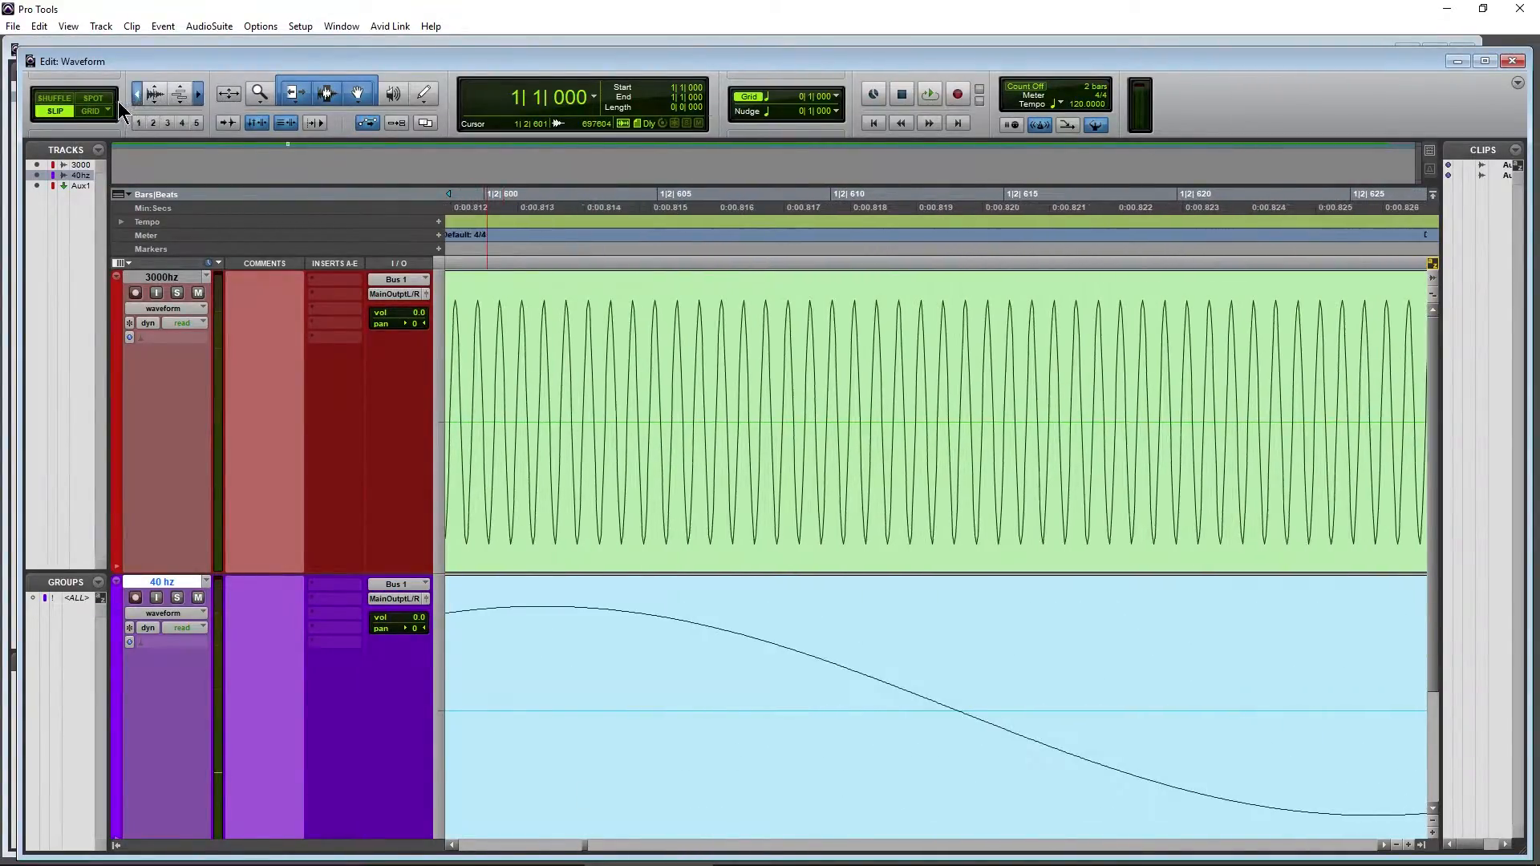
left_click_drag(141, 96, 173, 96)
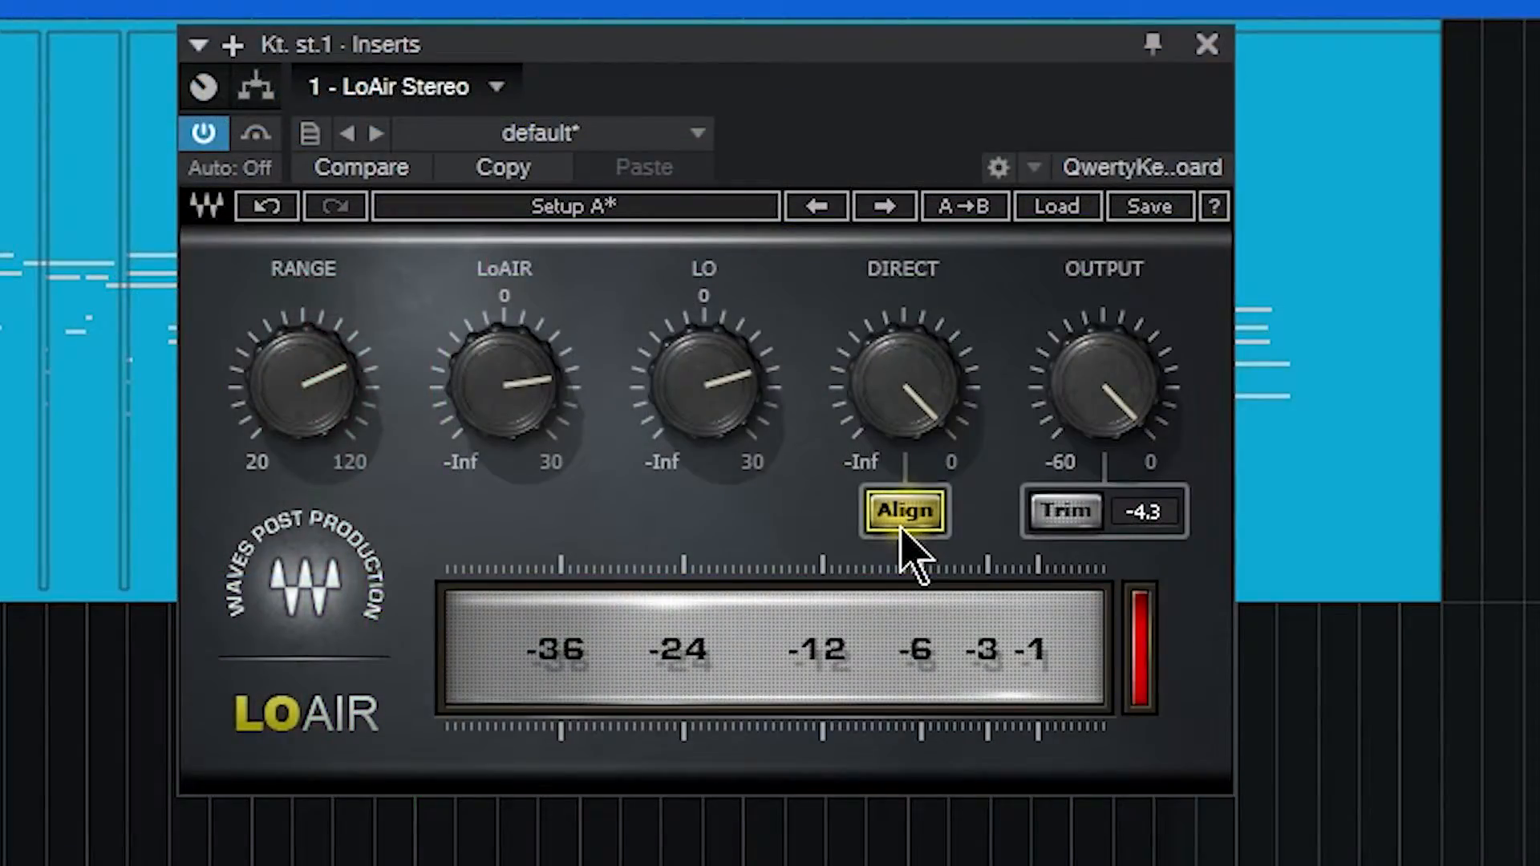
Back in Studio One, turn Align off in LoAir and on again to compare the sound
left_click(900, 528)
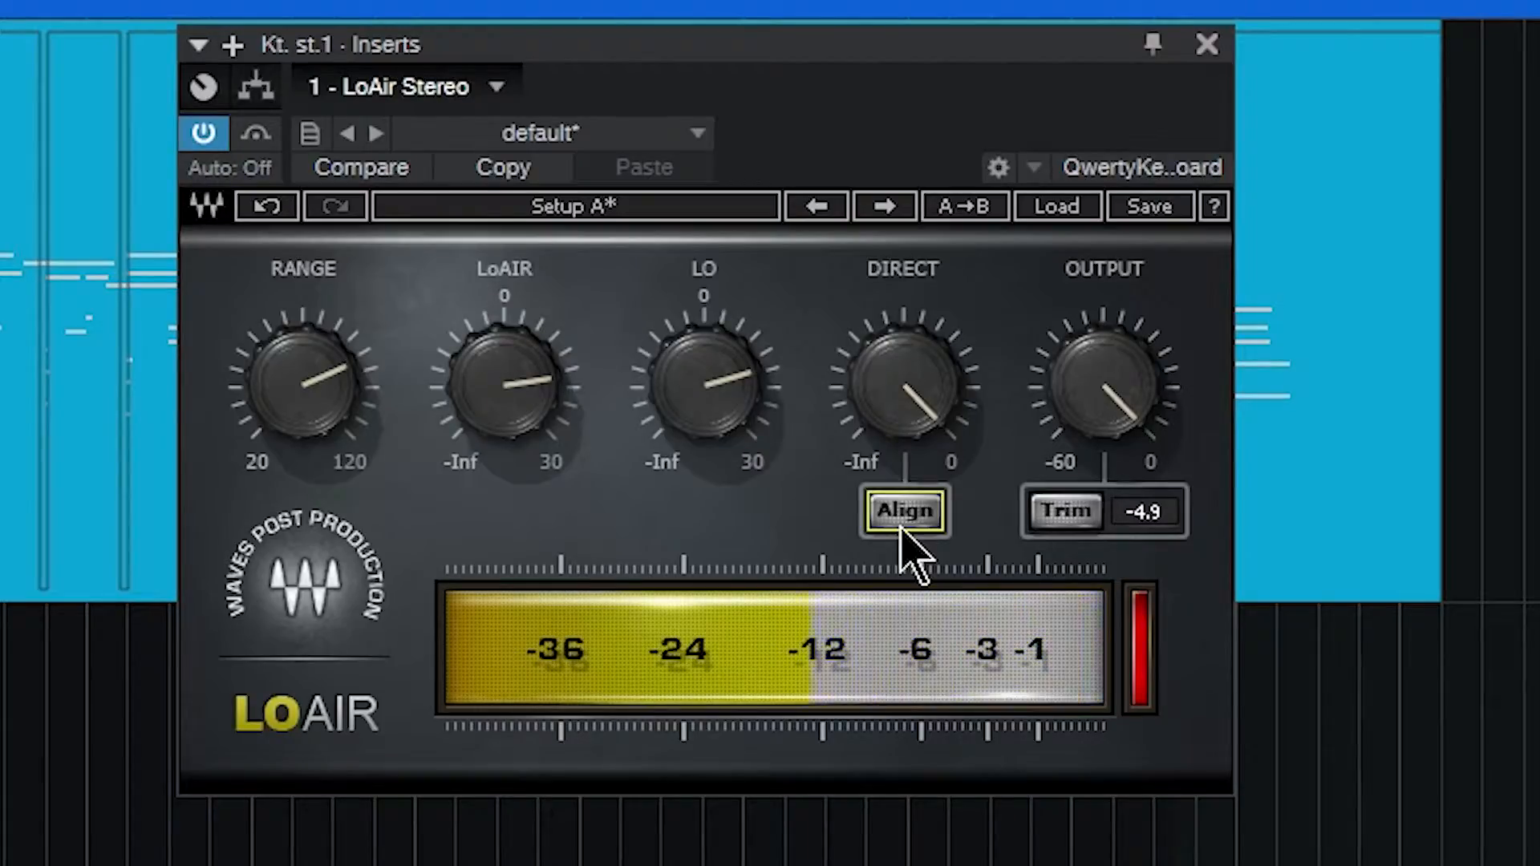
left_click(900, 526)
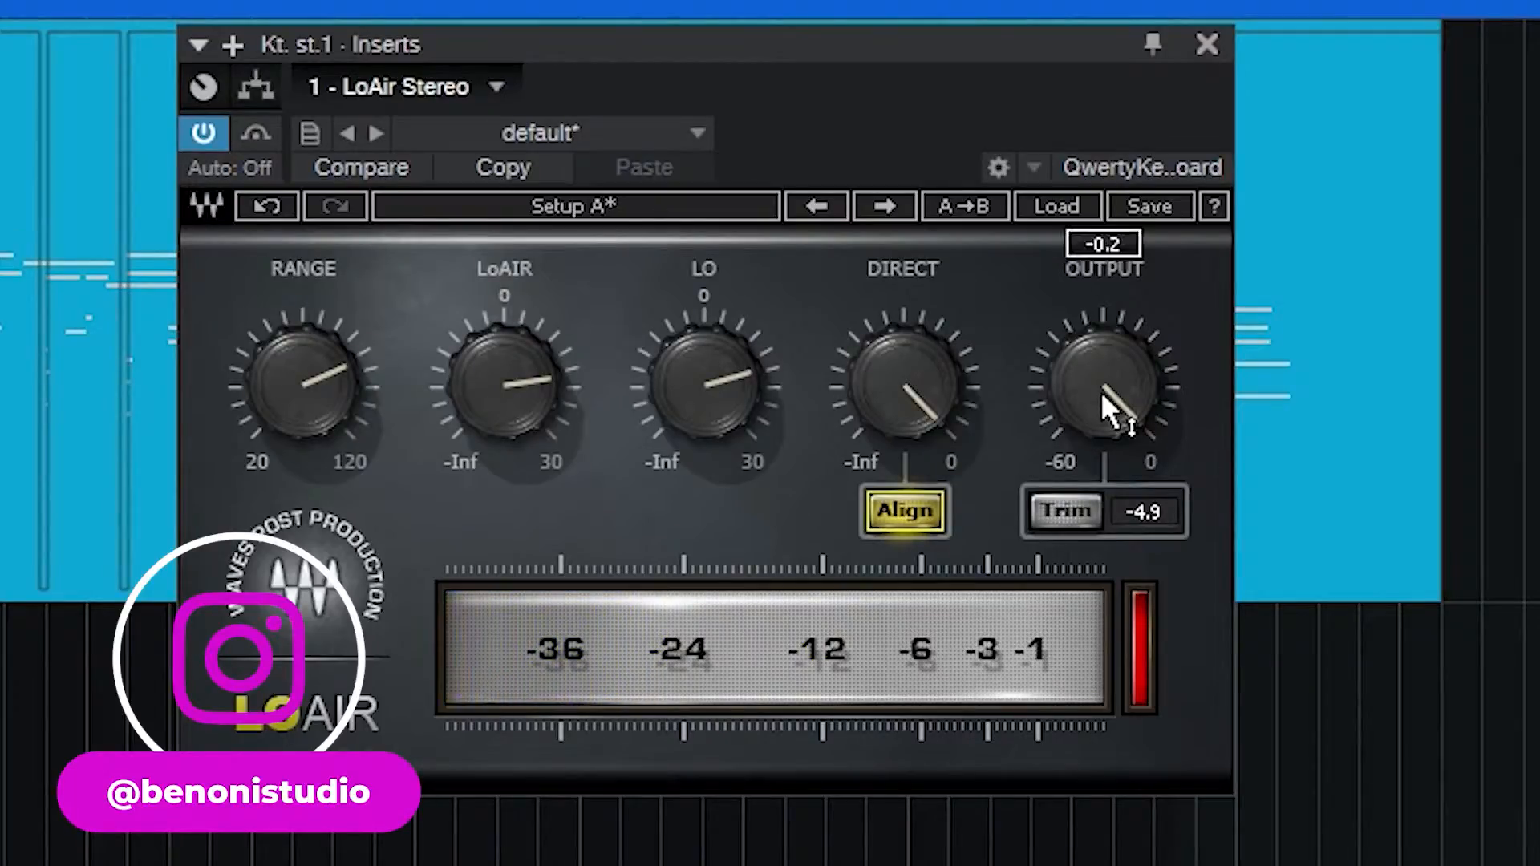
Set the LoAir Output level to 0.0 dB and use Trim to correct it, replaying from the song start
mouse_move(1103, 383)
left_mouse_down()
mouse_move(1102, 546)
mouse_move(1103, 377)
left_mouse_up()
left_click(1060, 507)
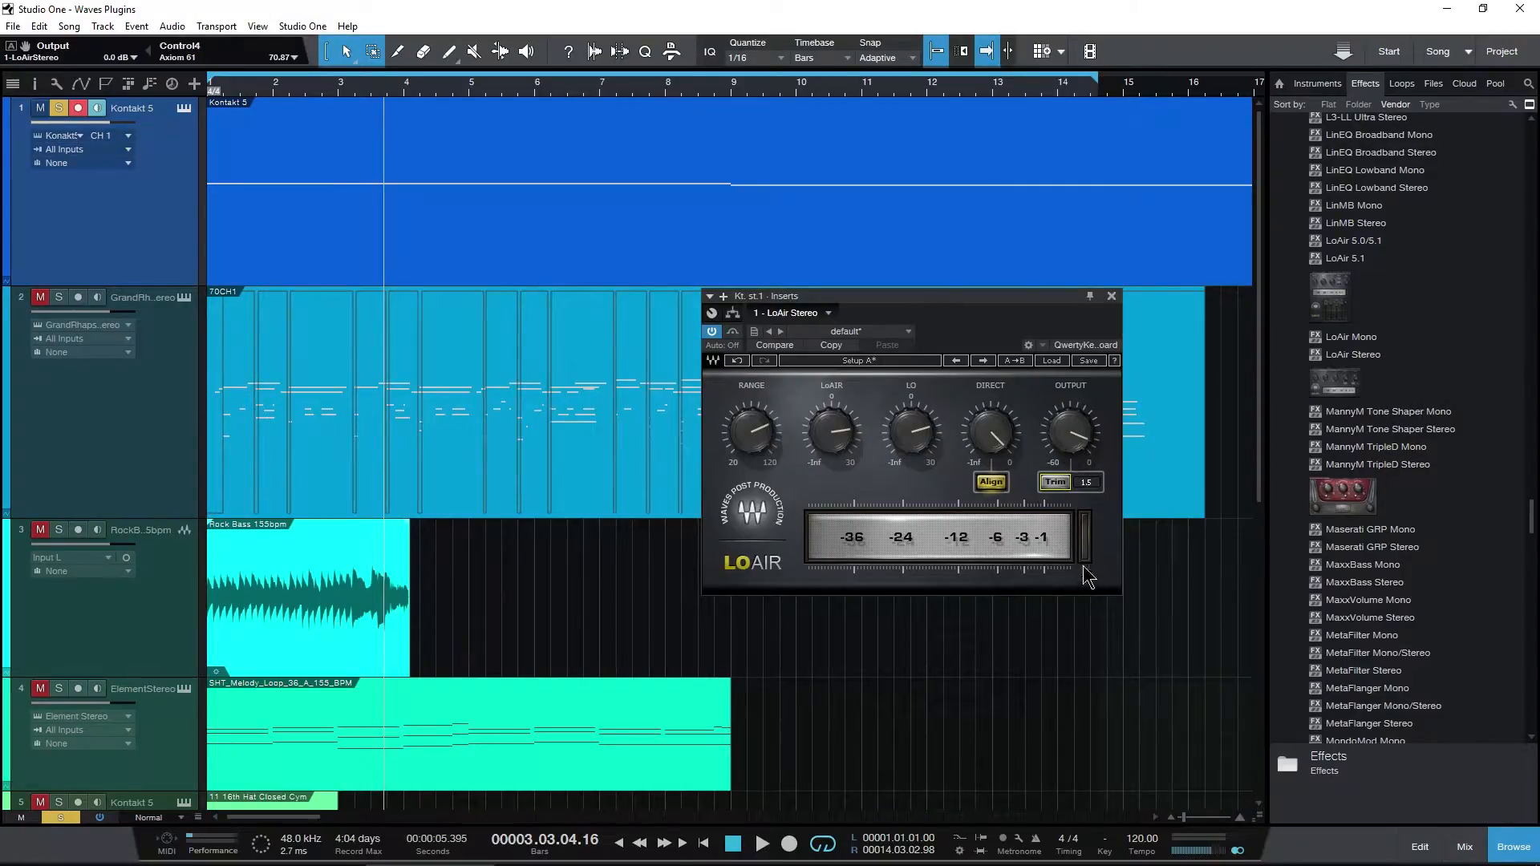
key("comma")
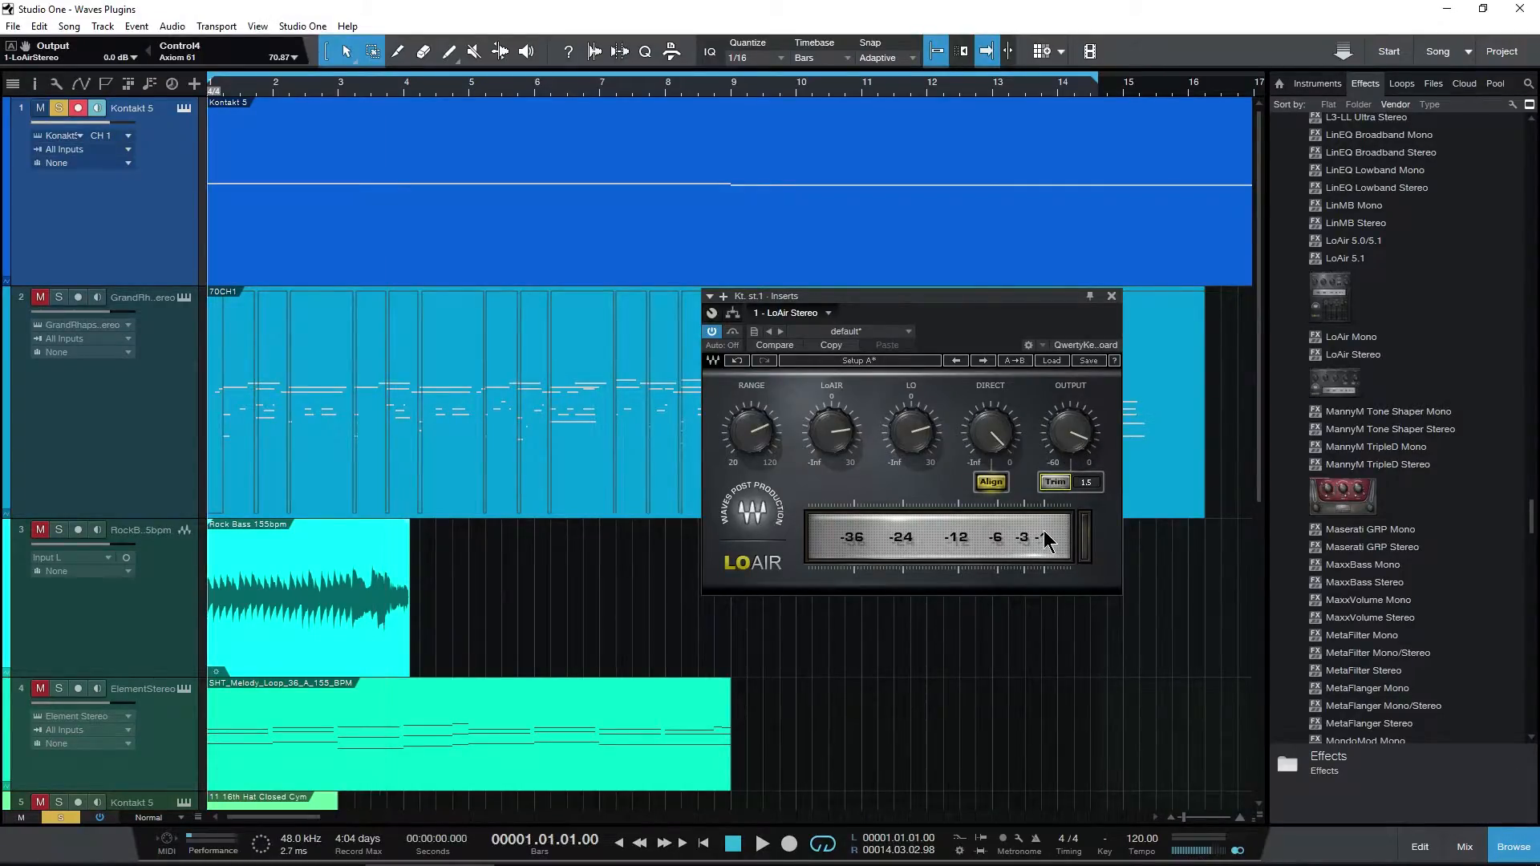
key("space")
left_click(1056, 484)
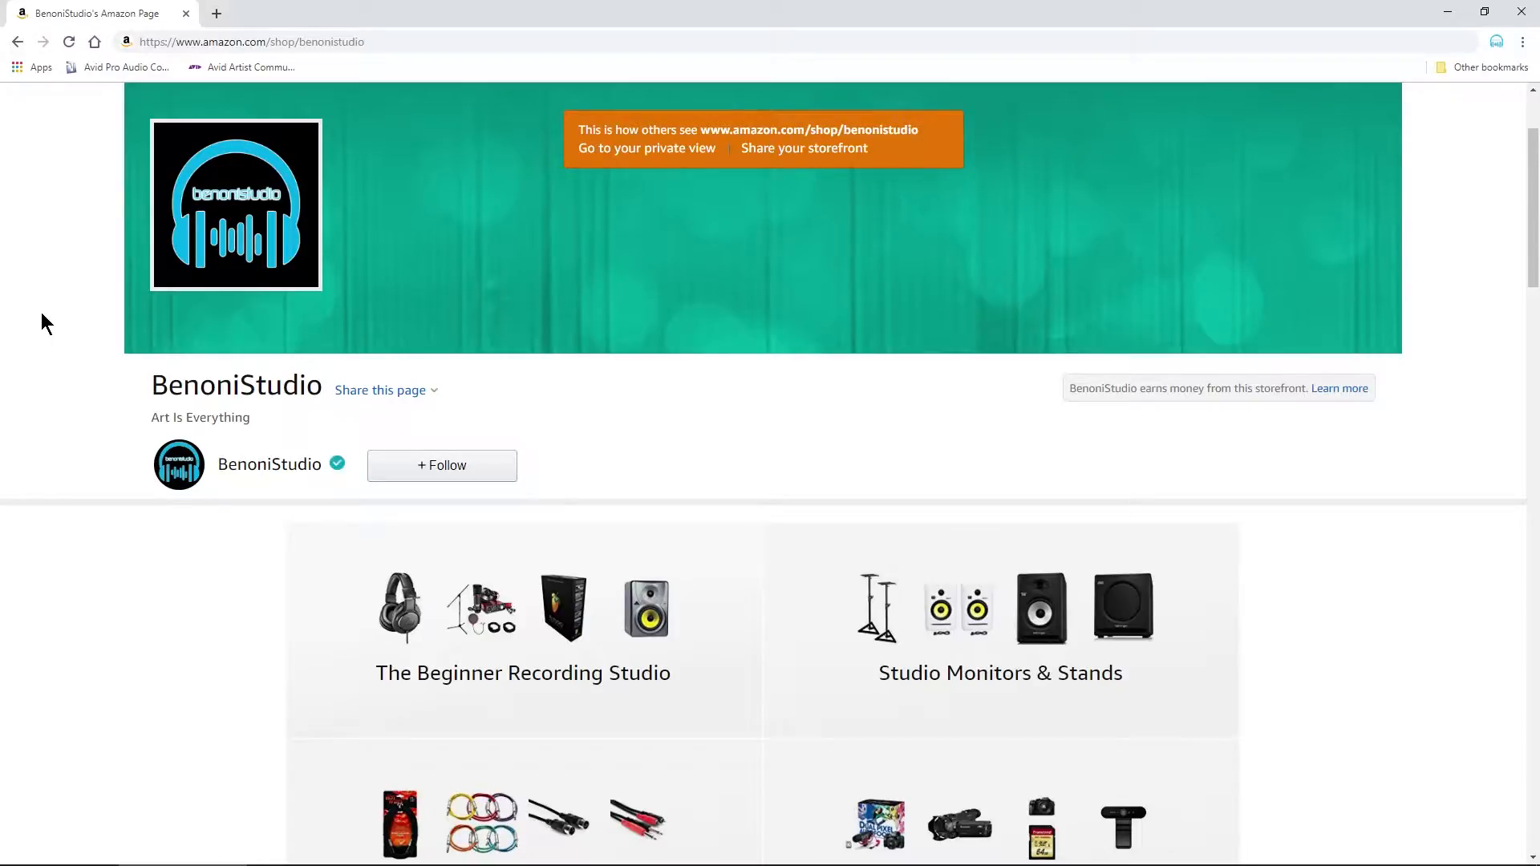
scroll(41, 315, "down", 3)
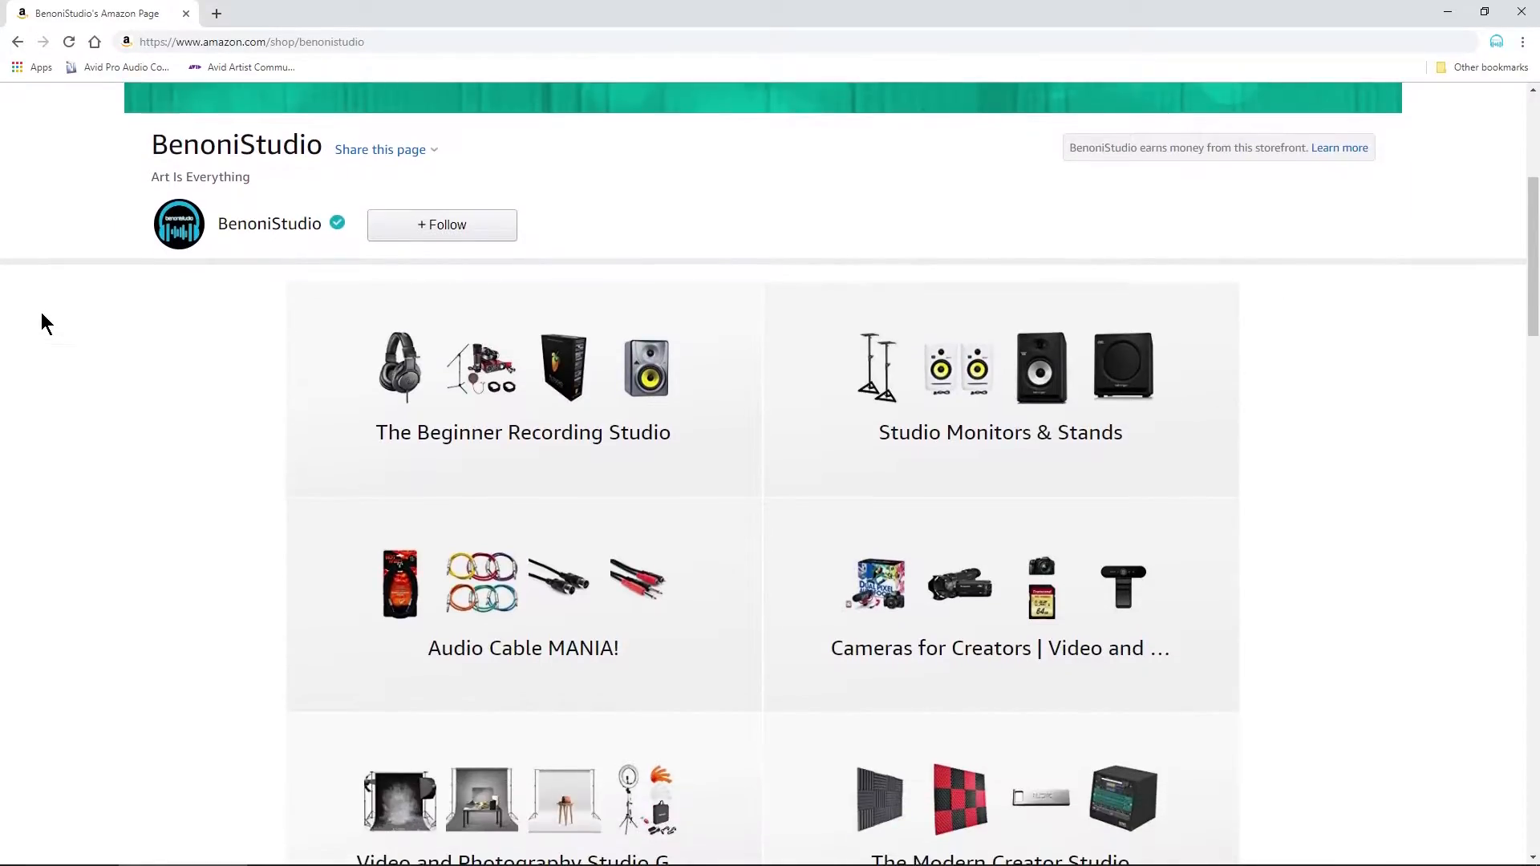
scroll(42, 315, "down", 3)
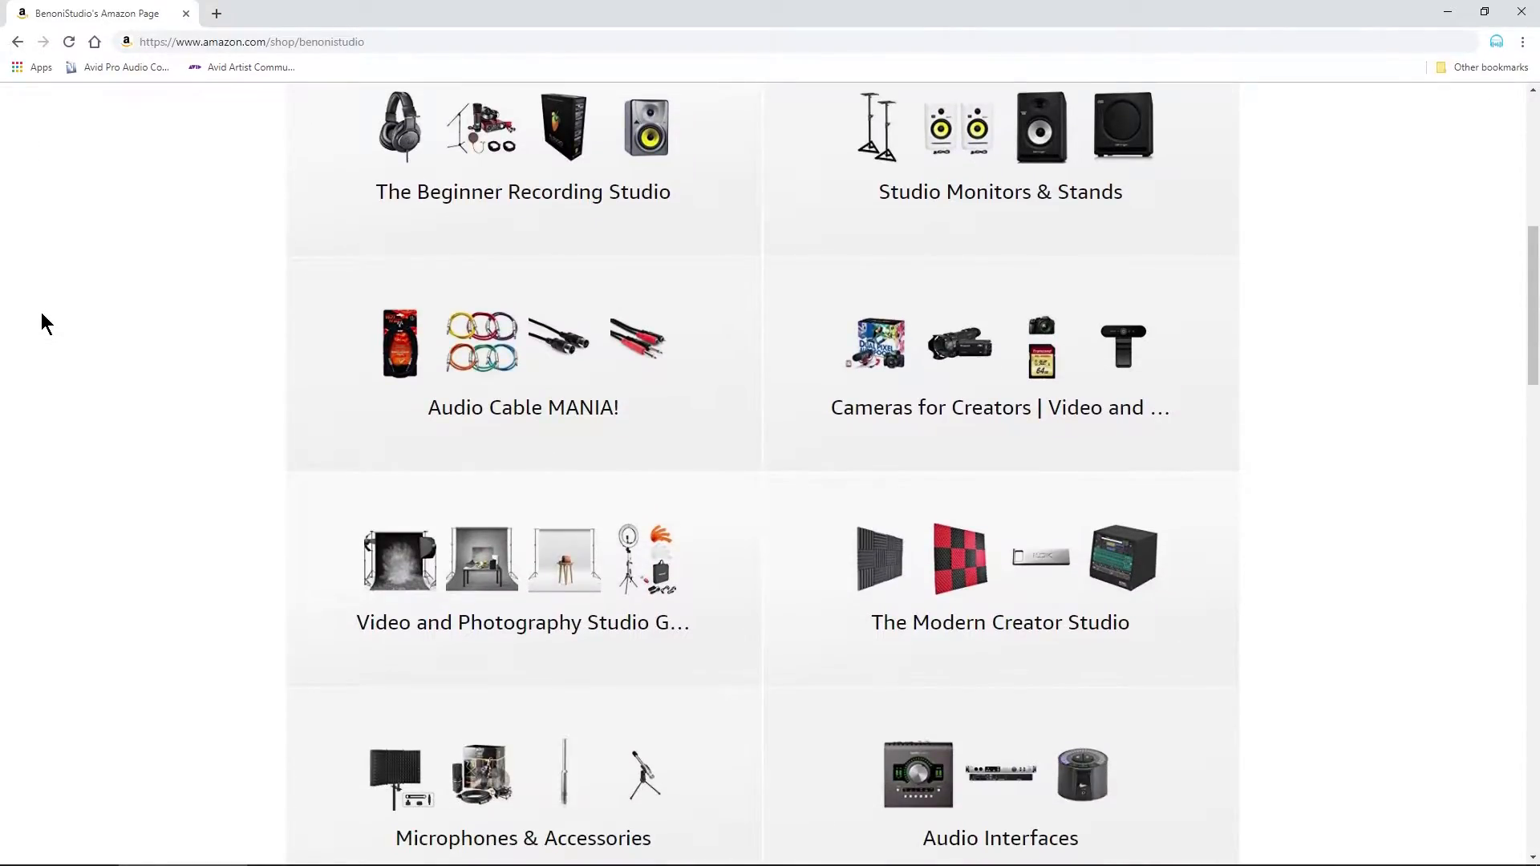
scroll(44, 323, "down", 1)
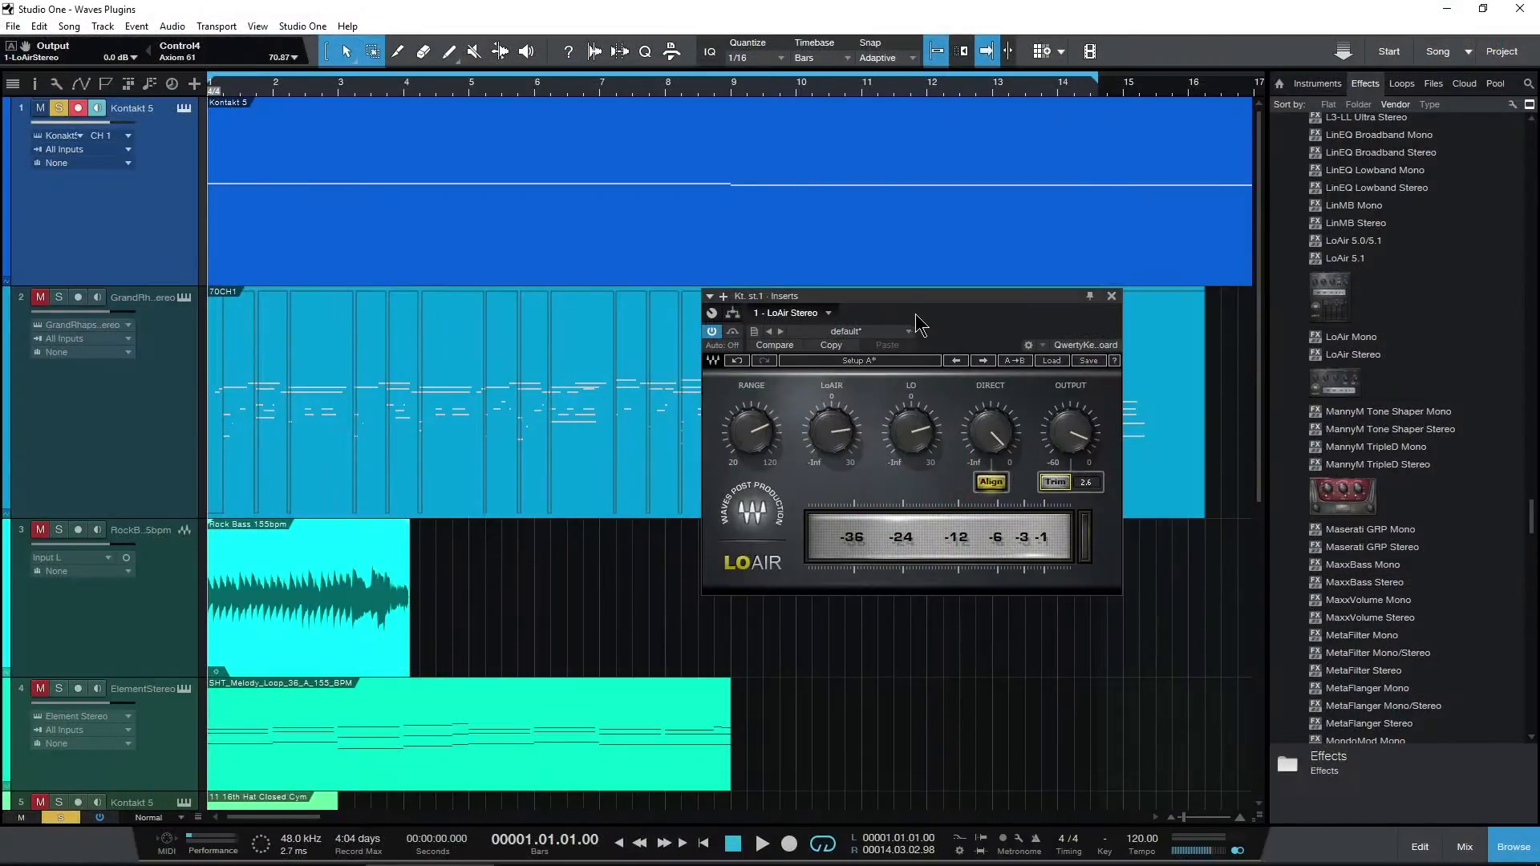
Find the surround version LoAir 5.1 among the Waves effects and insert it on Track 7
scroll(113, 532, "down", 5)
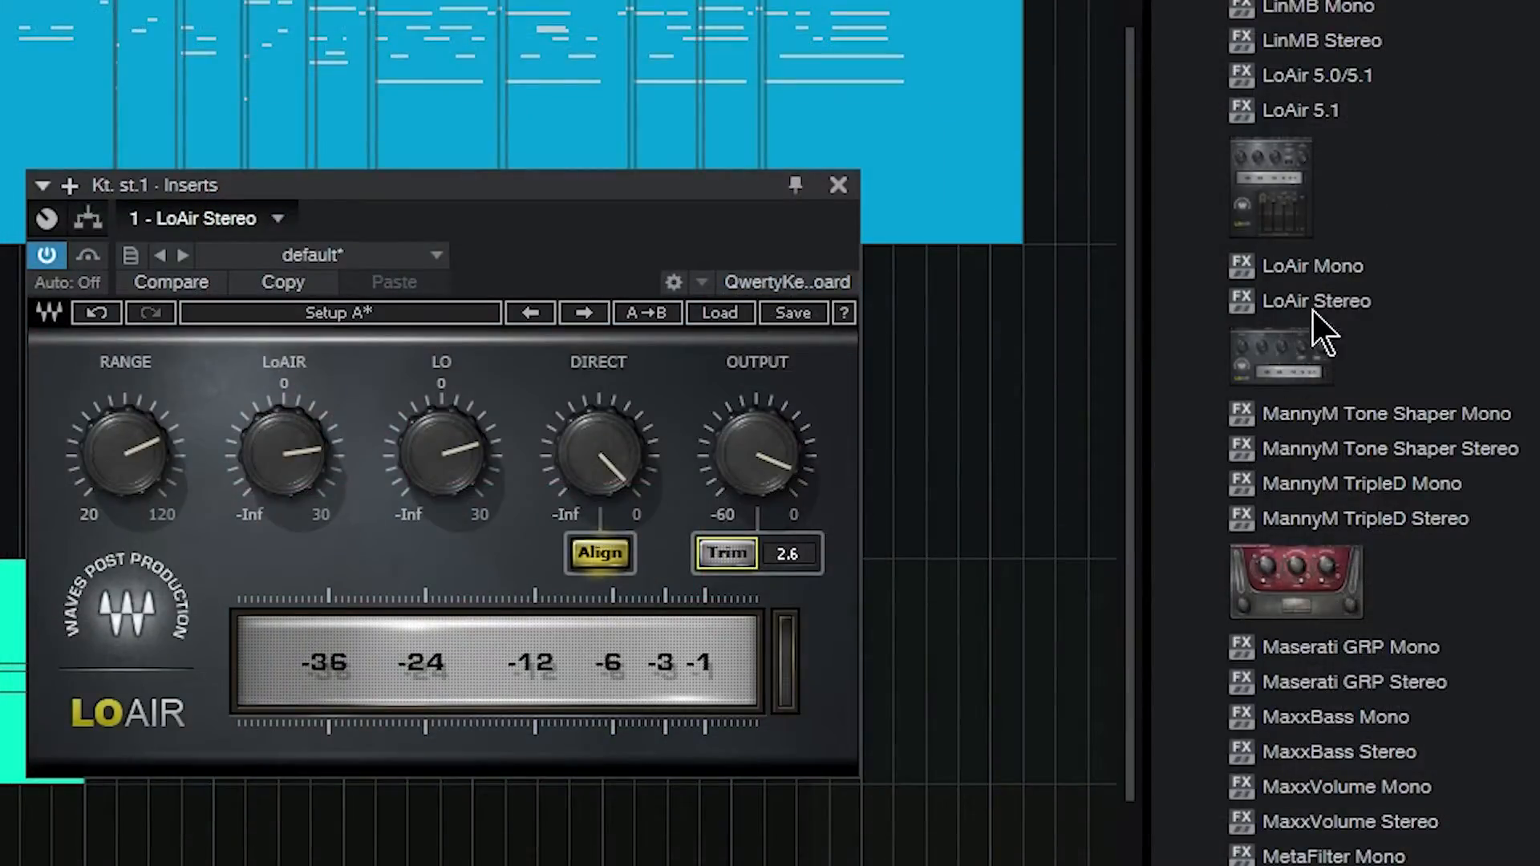
left_click(1341, 266)
left_click(1316, 119)
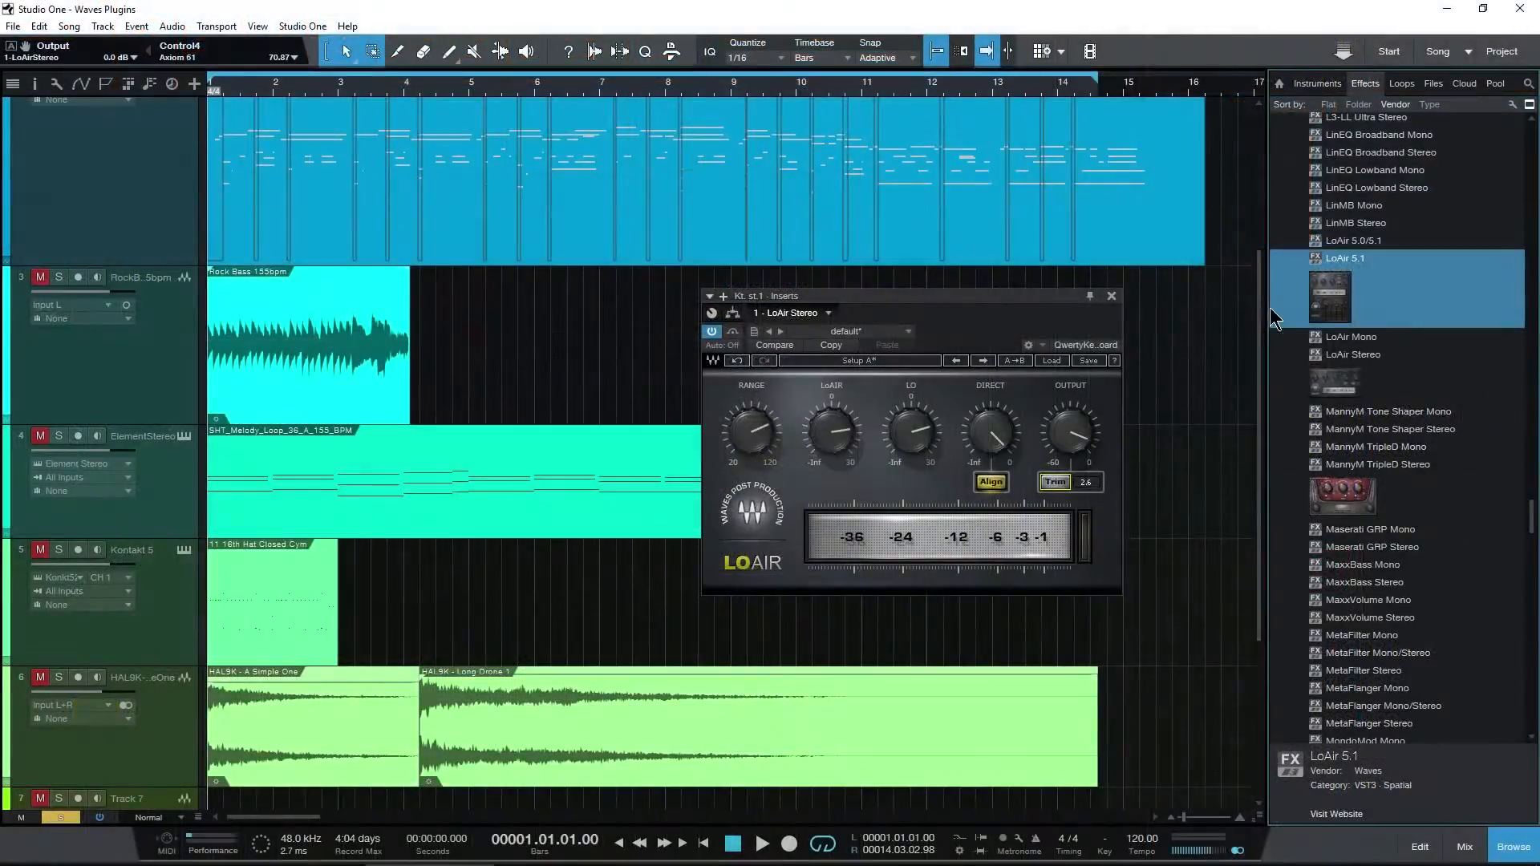
scroll(363, 427, "down", 4)
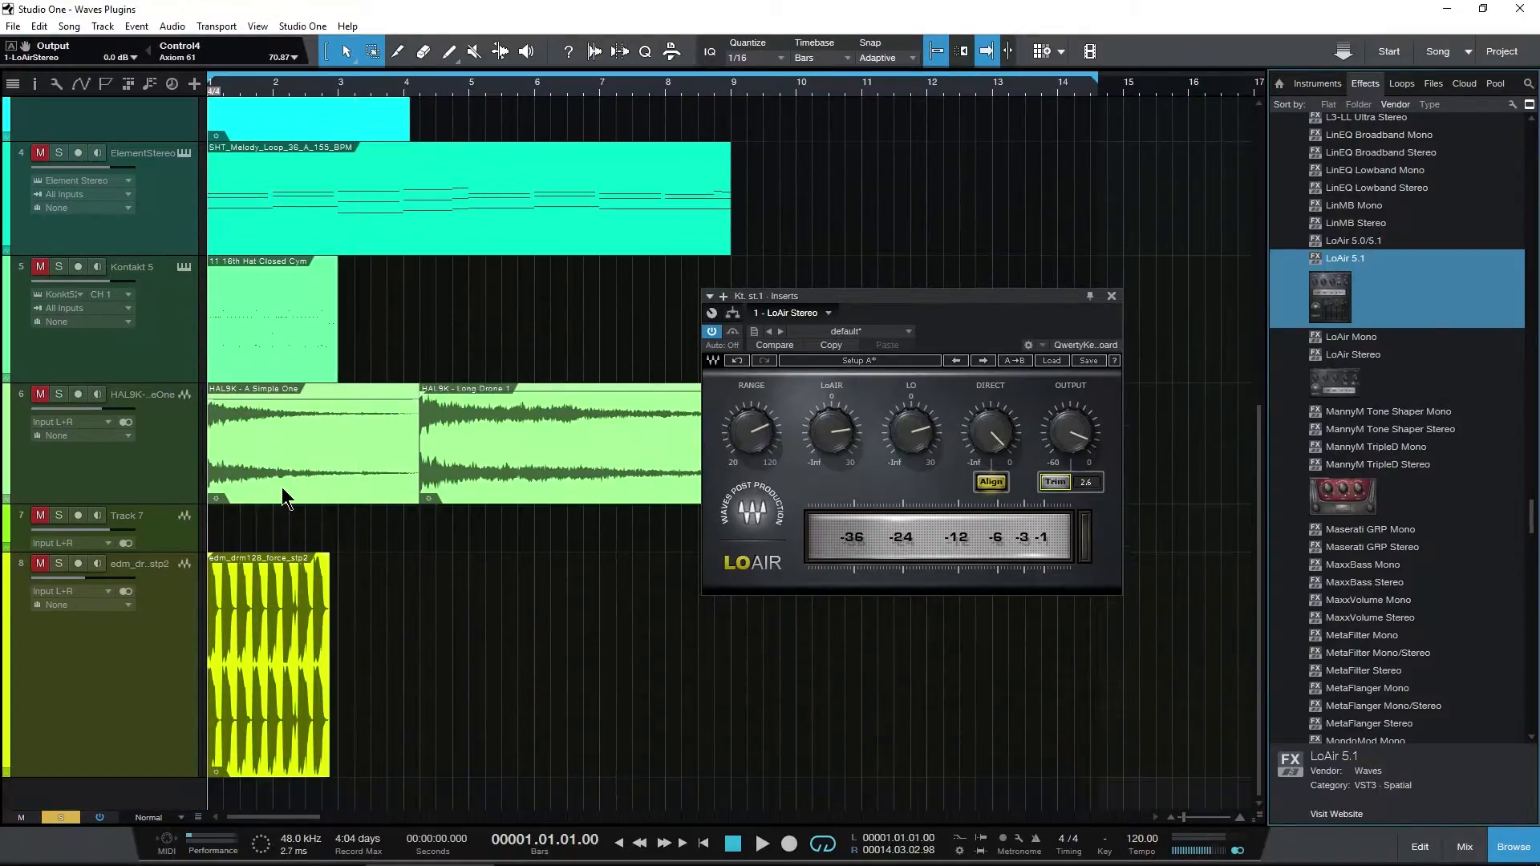
left_click_drag(191, 534, 172, 544)
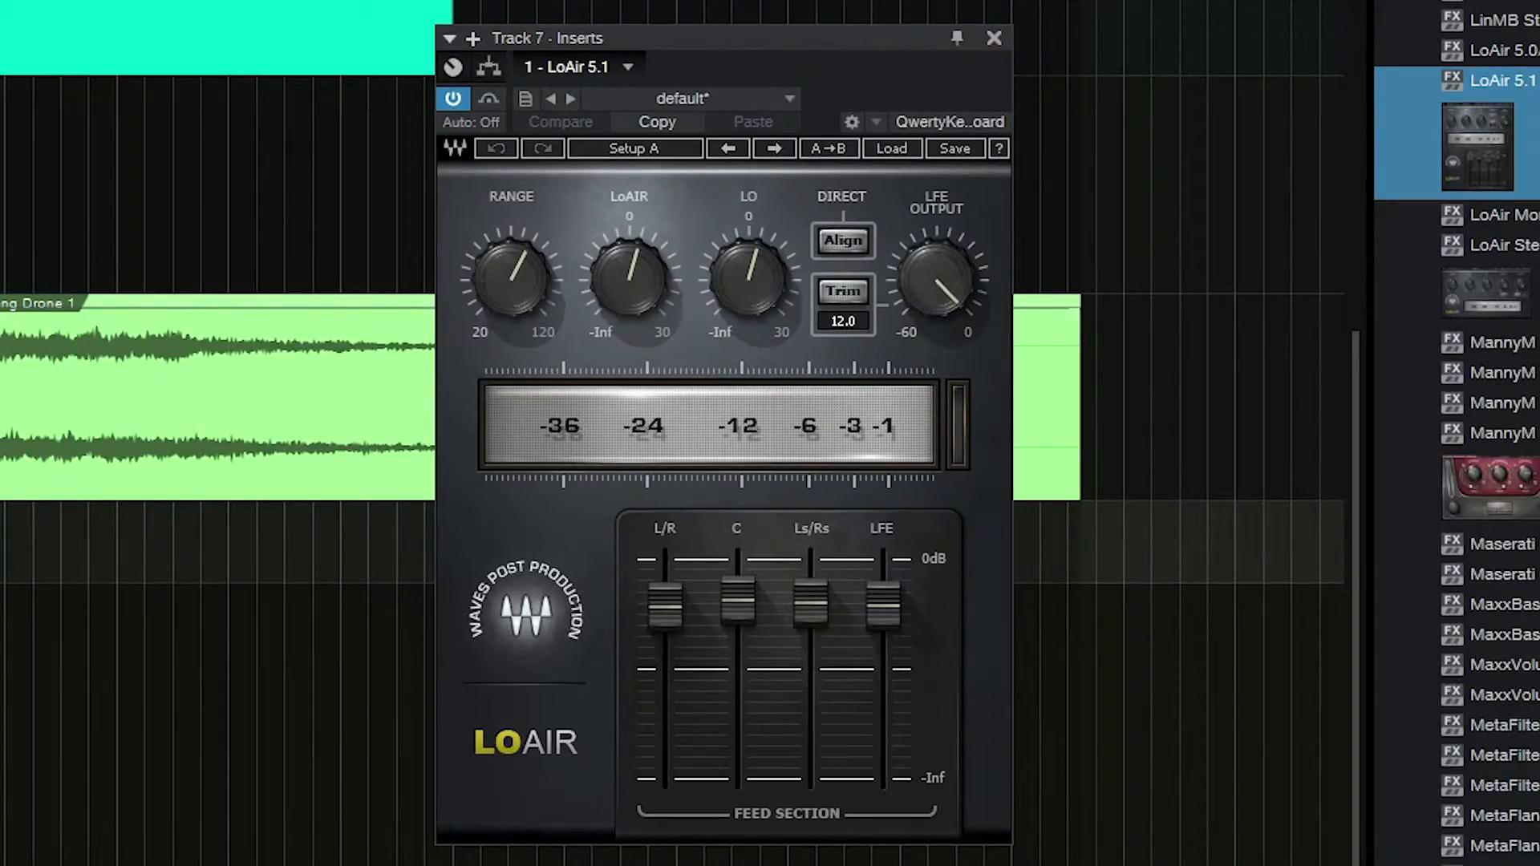
Bring up the LoAir insert of the Grand Rhapsody piano track and solo that track instead of the first Kontakt 5 track
scroll(130, 526, "up", 9)
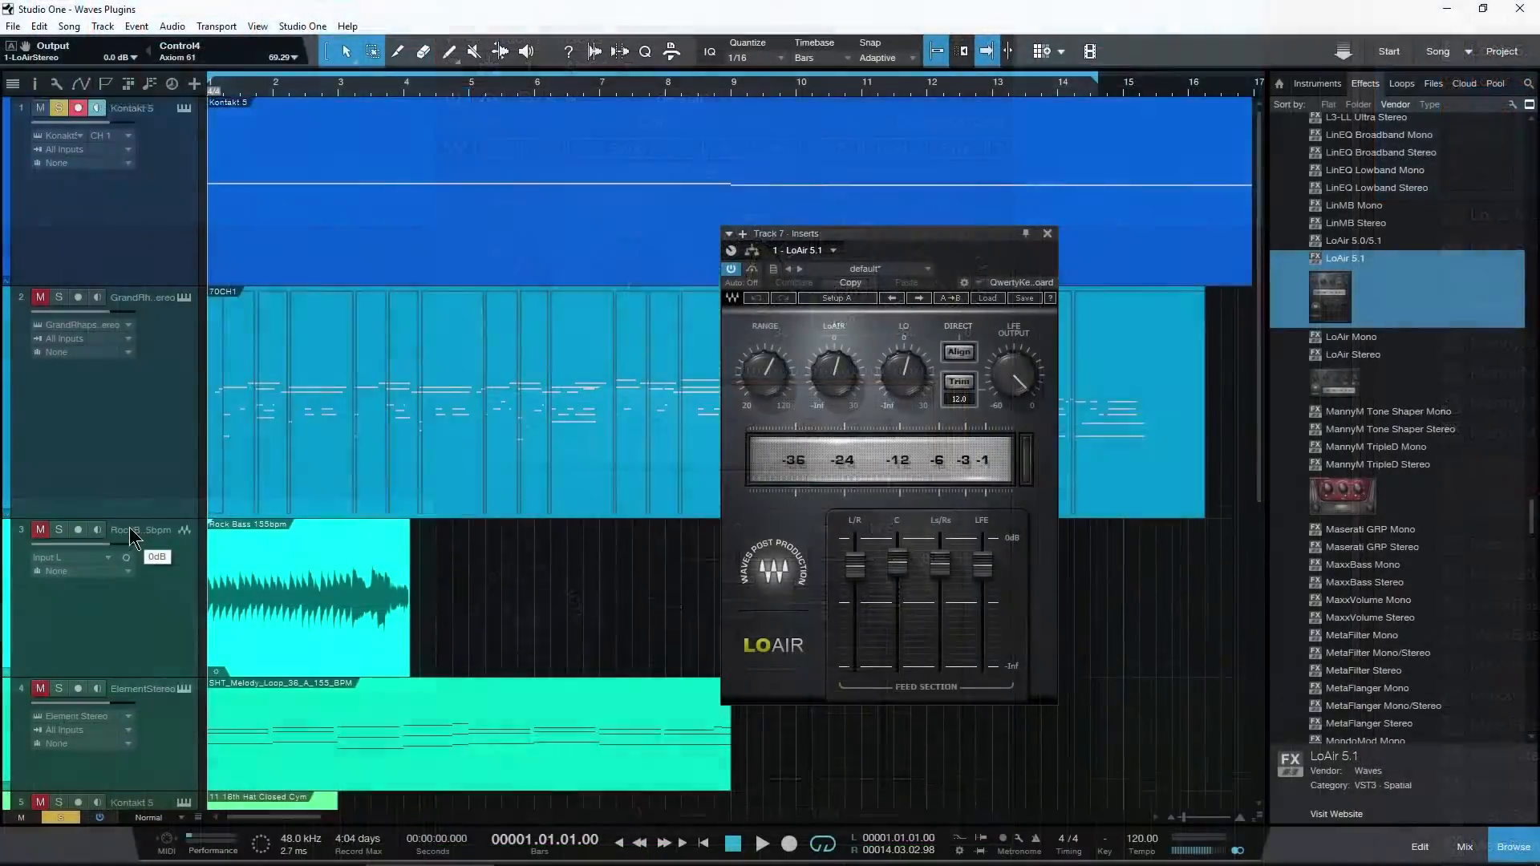
left_click(126, 227)
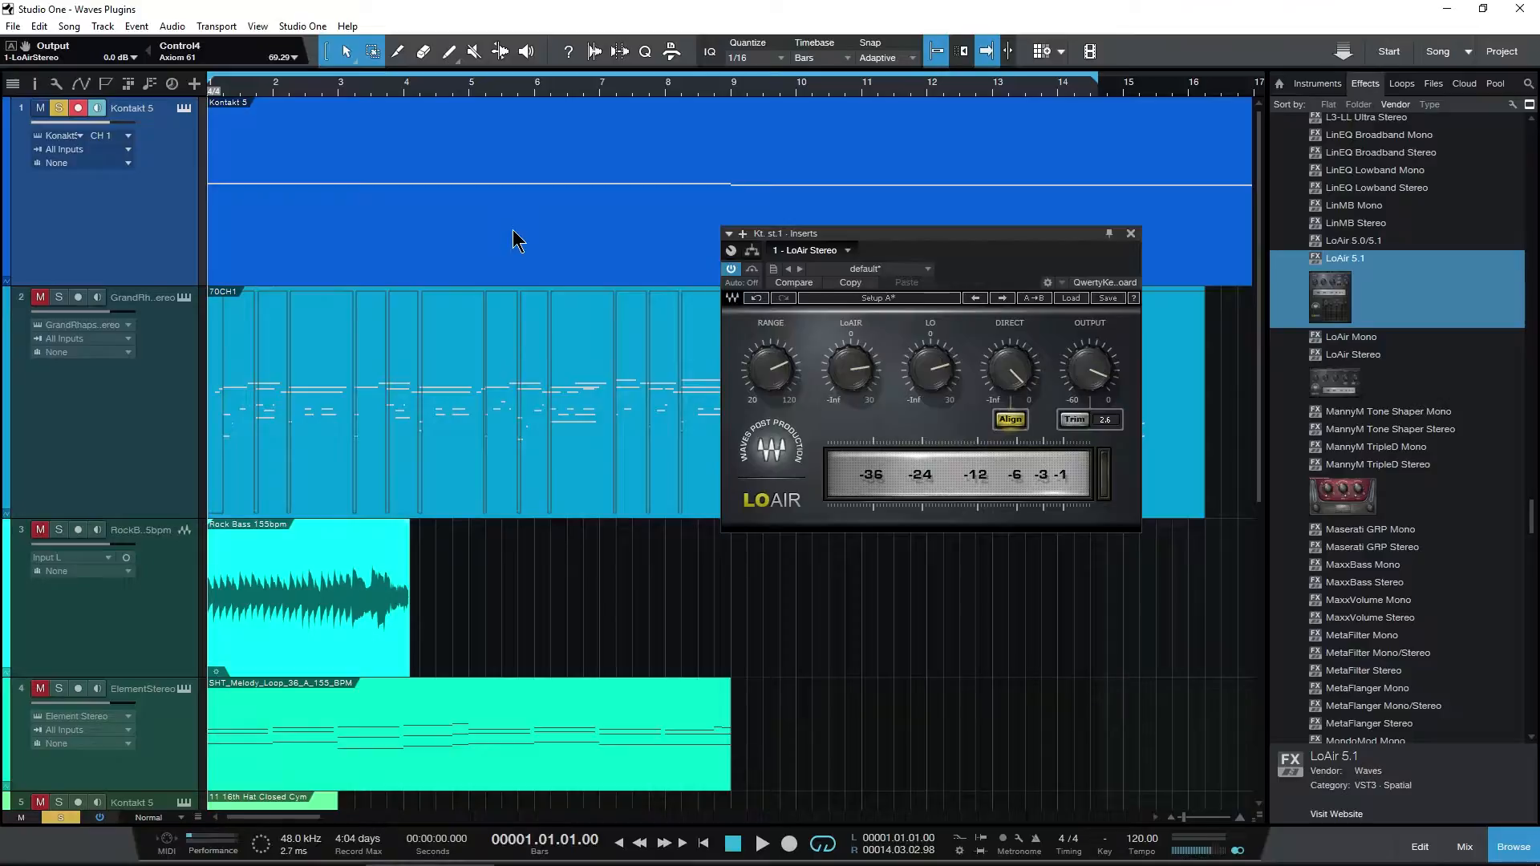
left_click(138, 445)
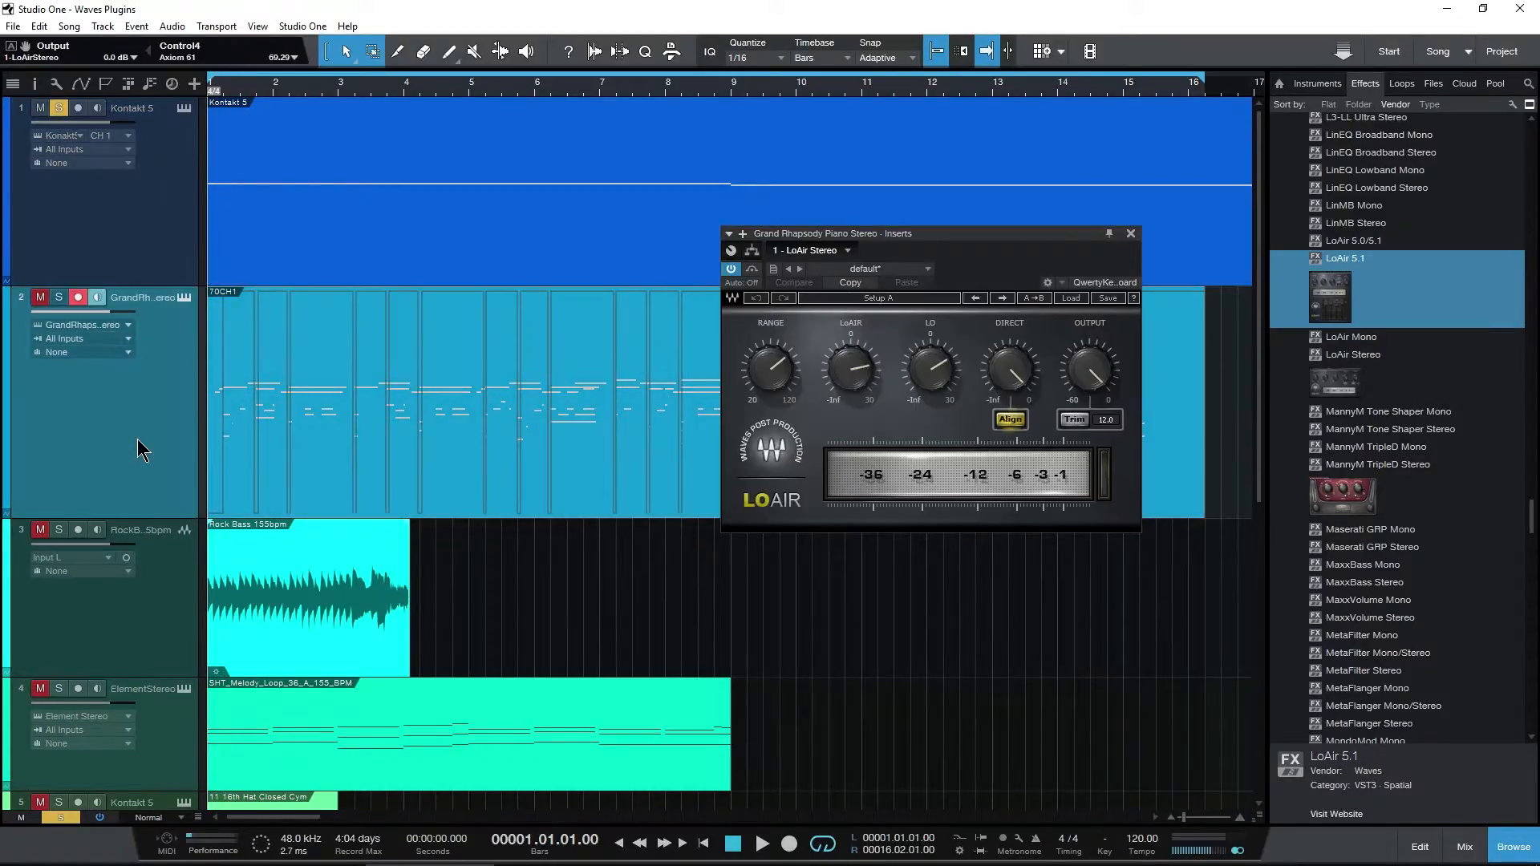
left_click(58, 108)
left_click(58, 298)
left_click_drag(907, 238, 925, 304)
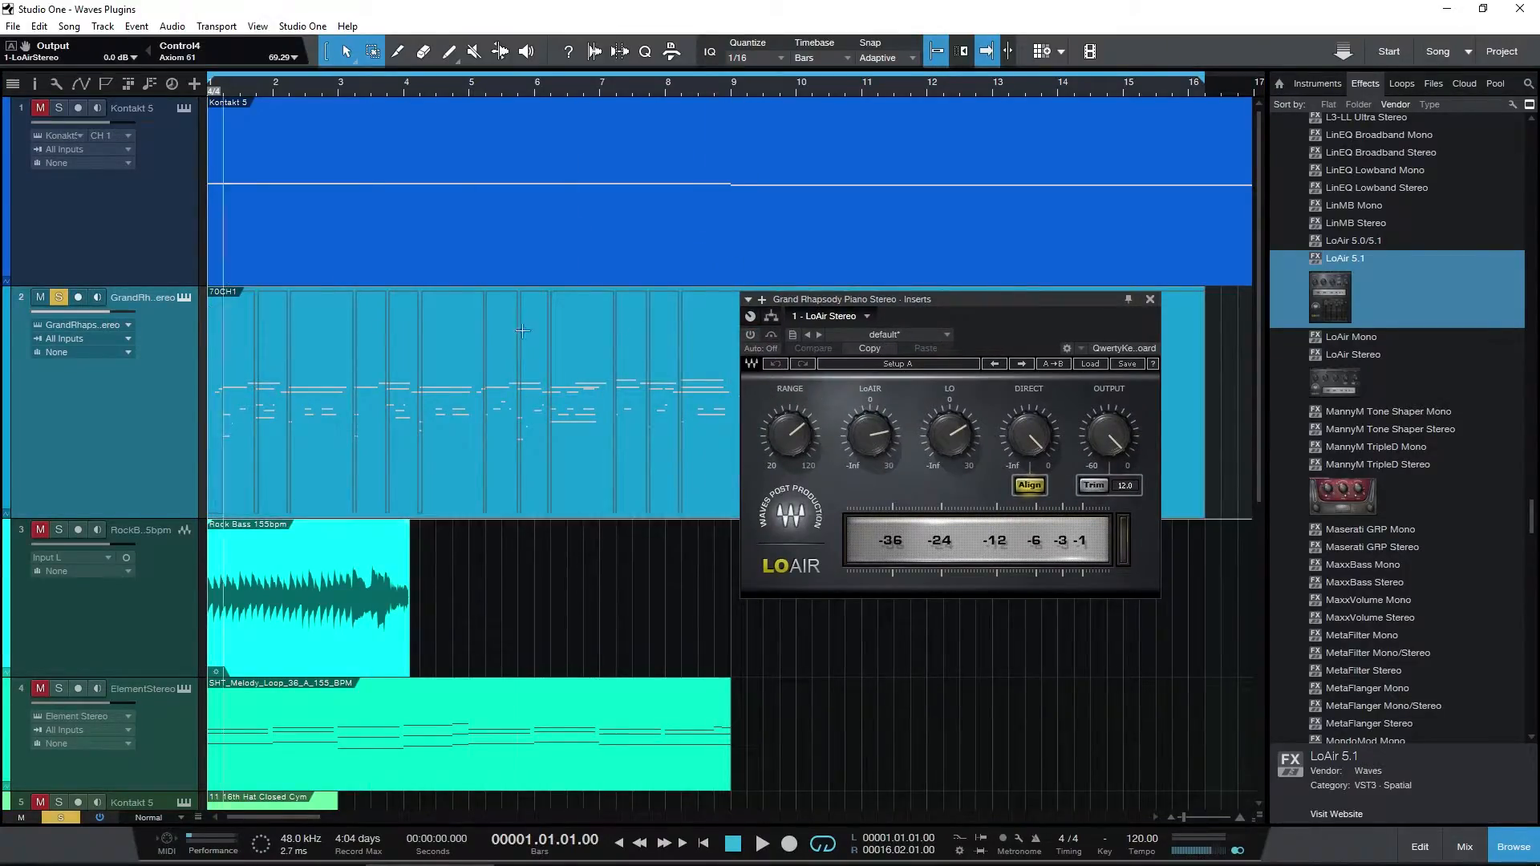
View the Grand Rhapsody Piano instrument, close it, and play part of the piano track with LoAir bypassed
left_click(184, 297)
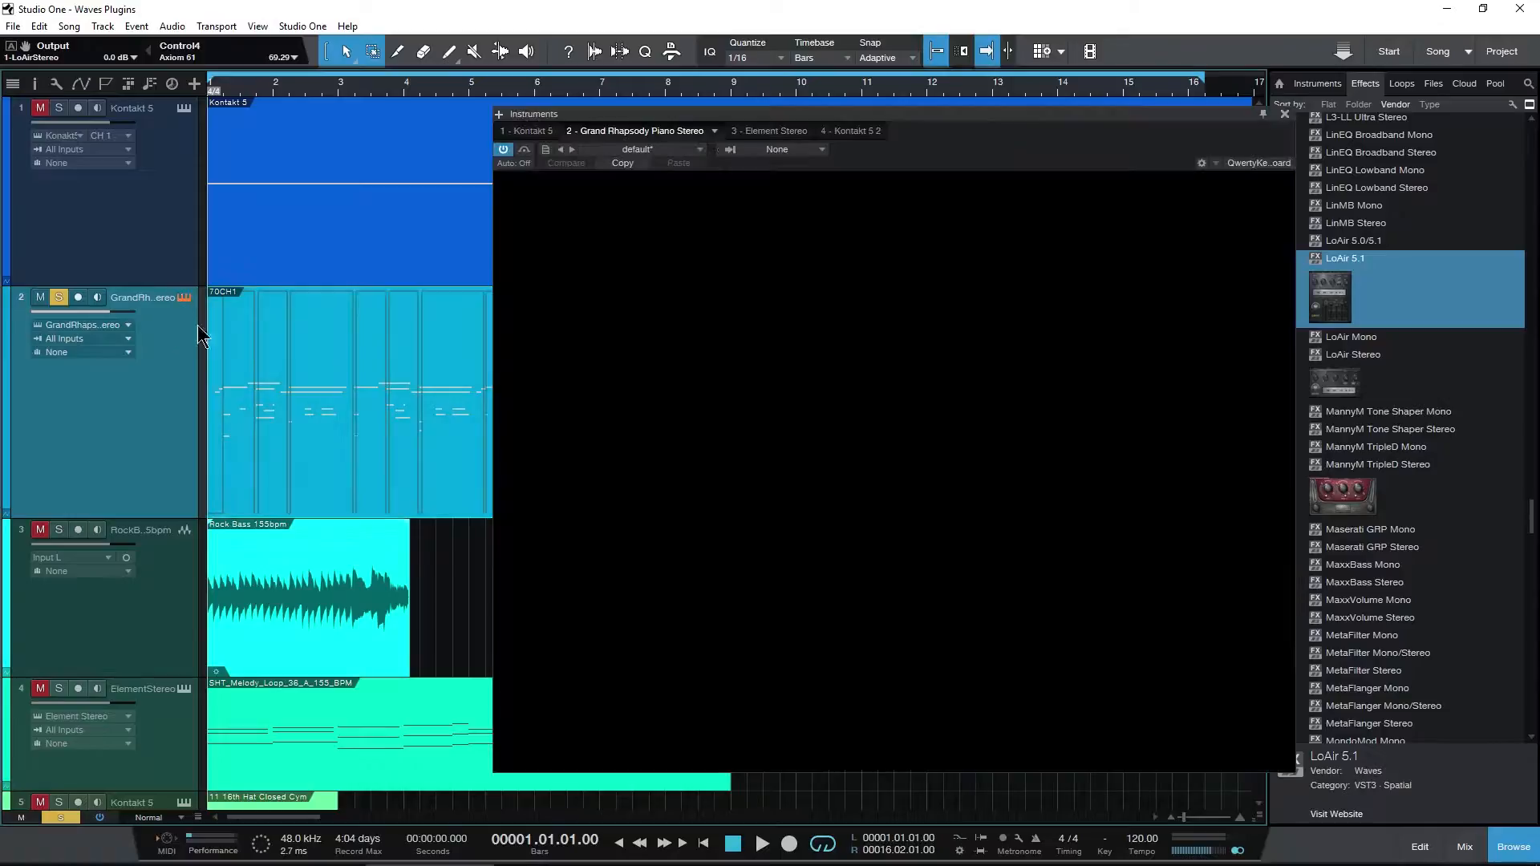
left_click_drag(538, 115, 477, 116)
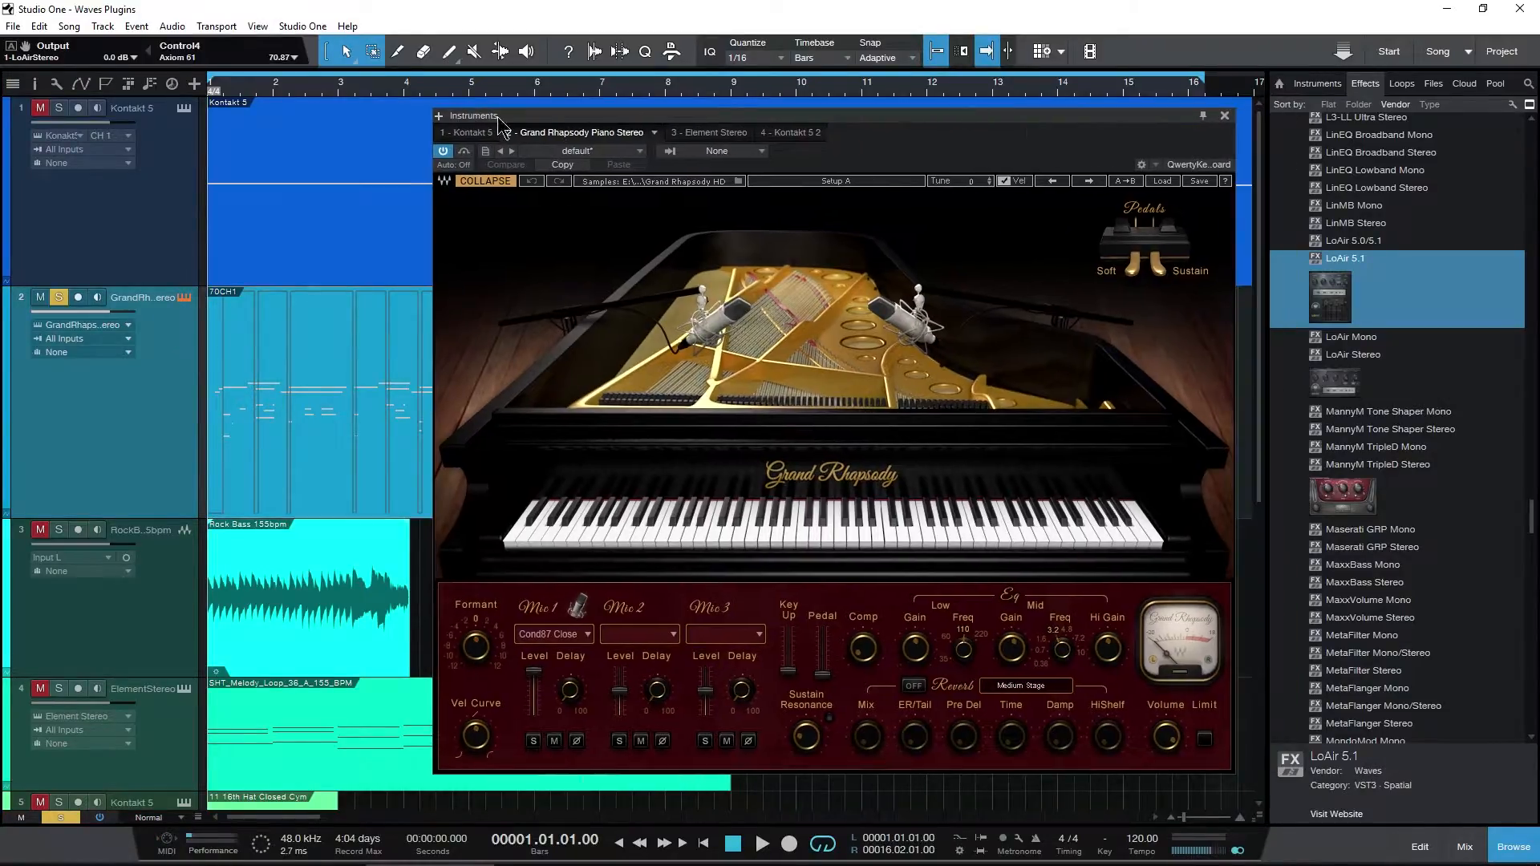
left_click(1225, 116)
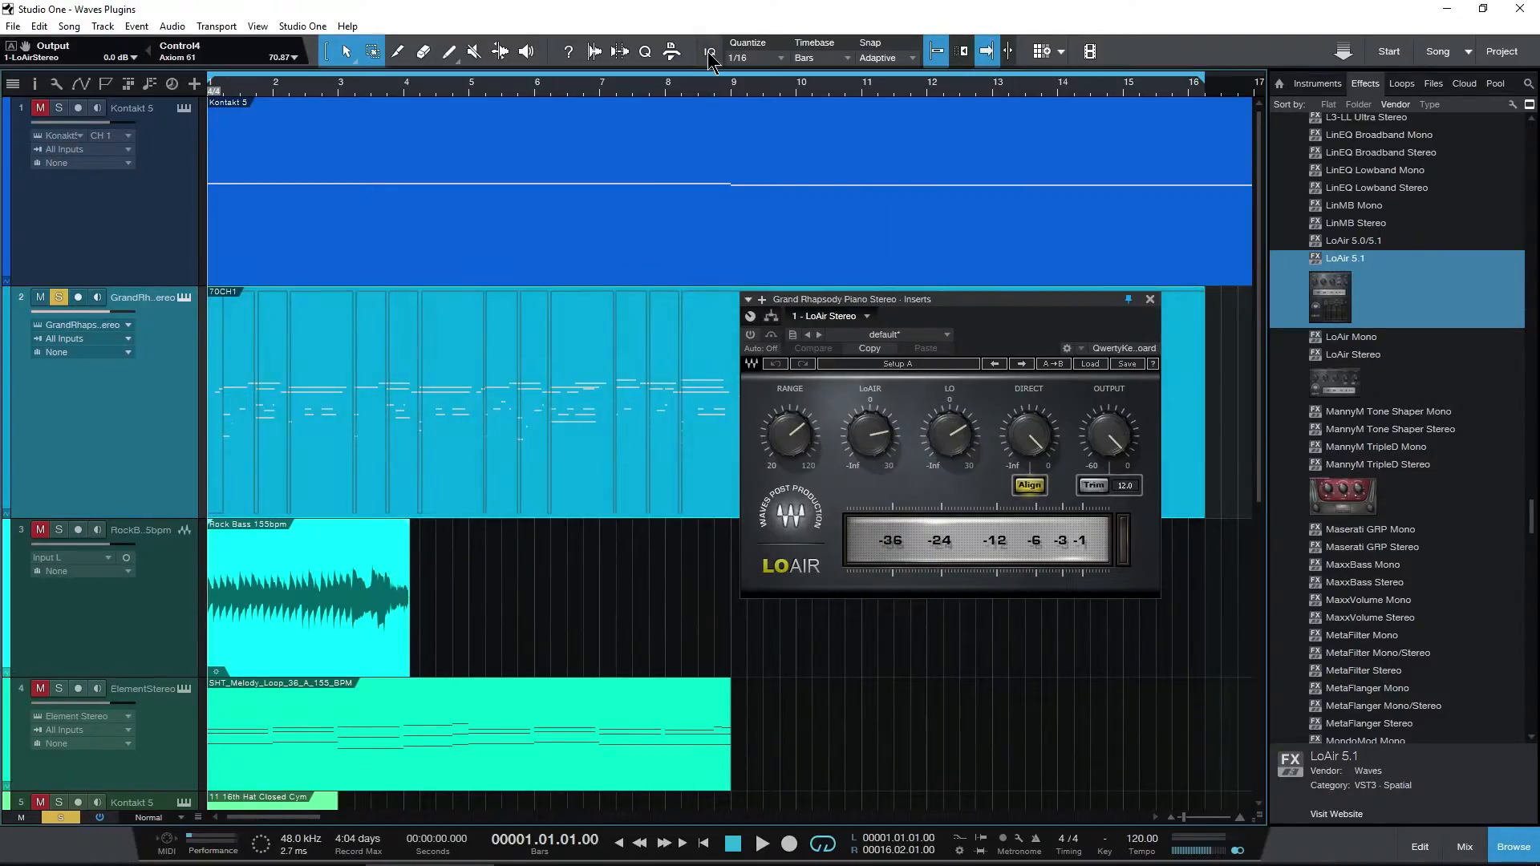
key("space")
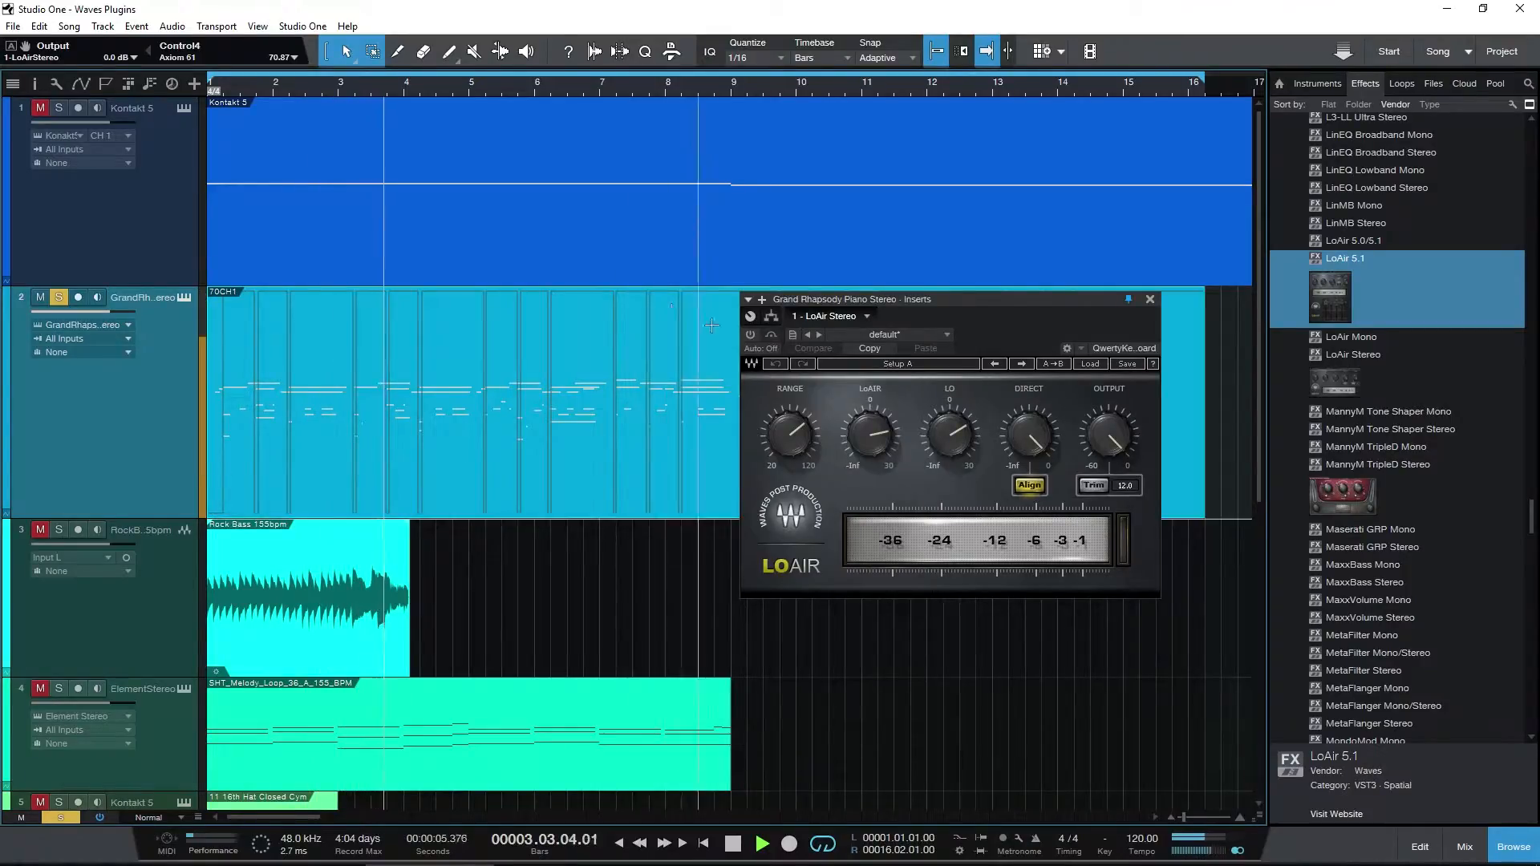
key("space")
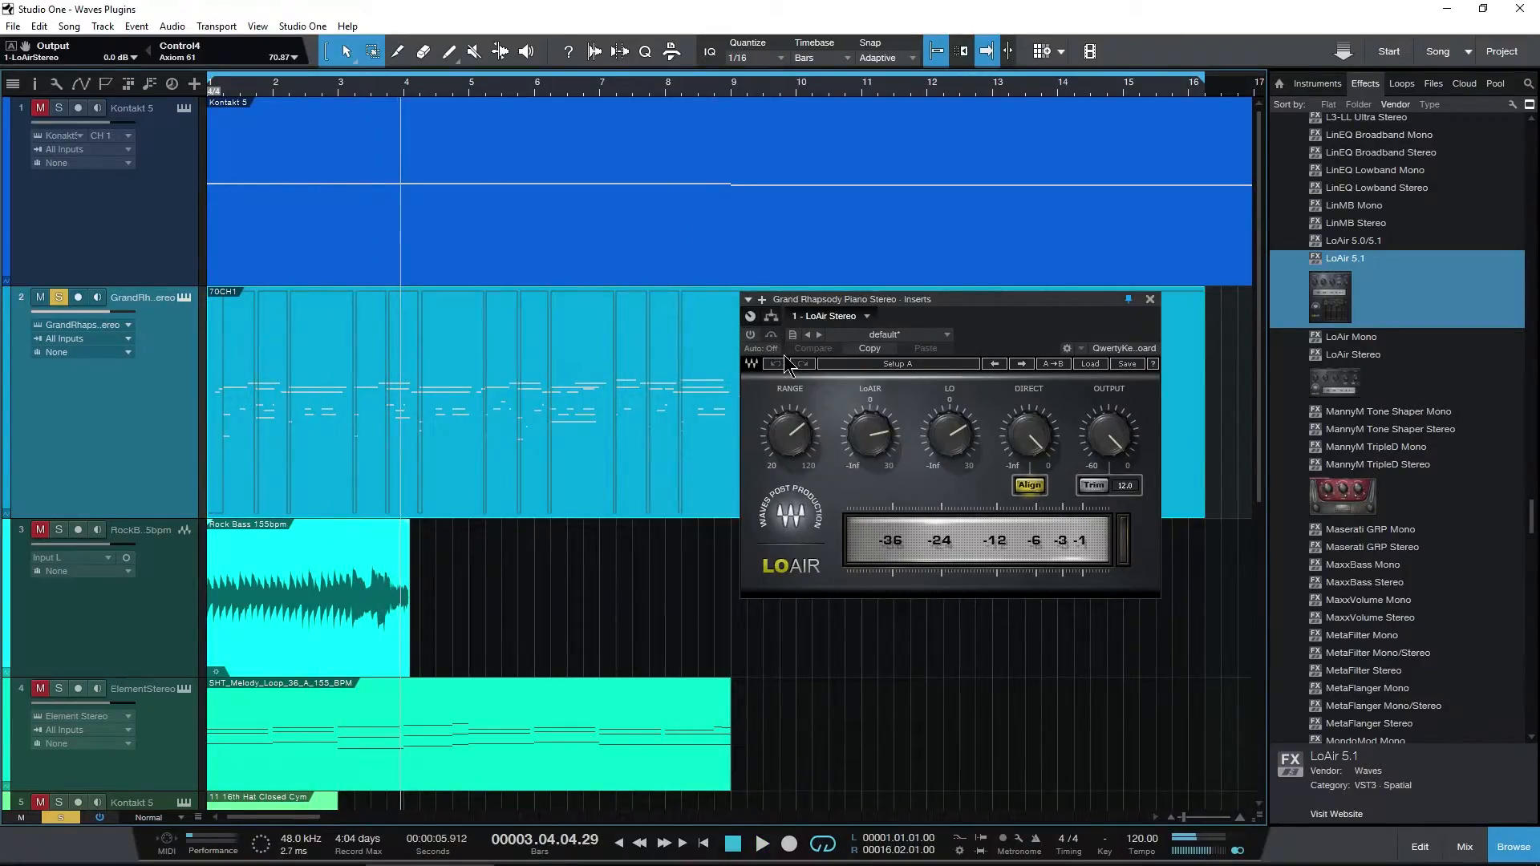
Activate LoAir on the piano track and set Range to 100 Hz and LoAIR to 17.3 during playback
left_click(751, 334)
key("space")
left_click_drag(796, 452, 793, 447)
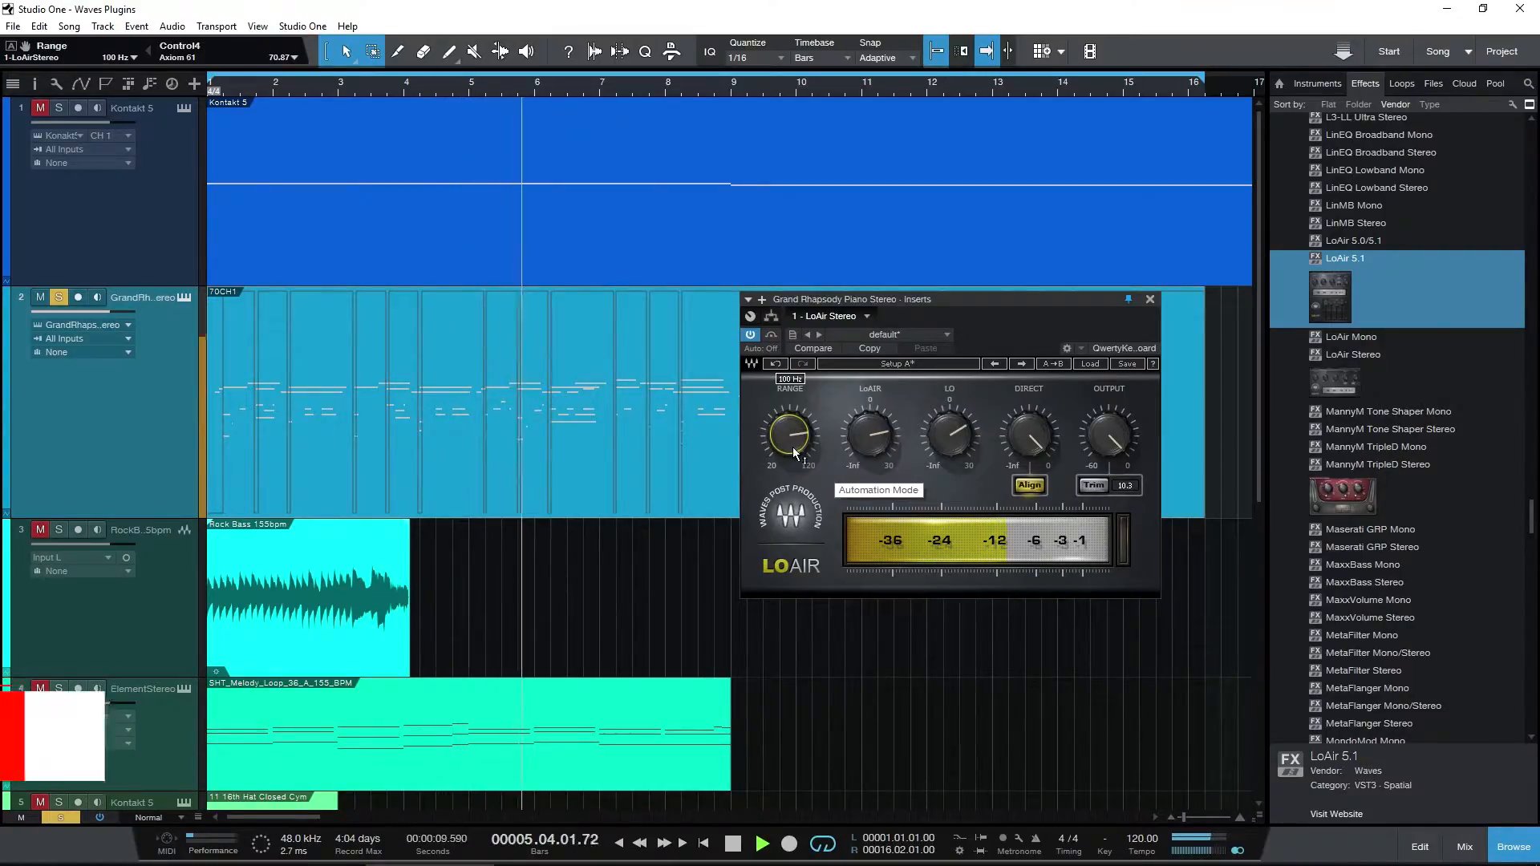
left_click(872, 446)
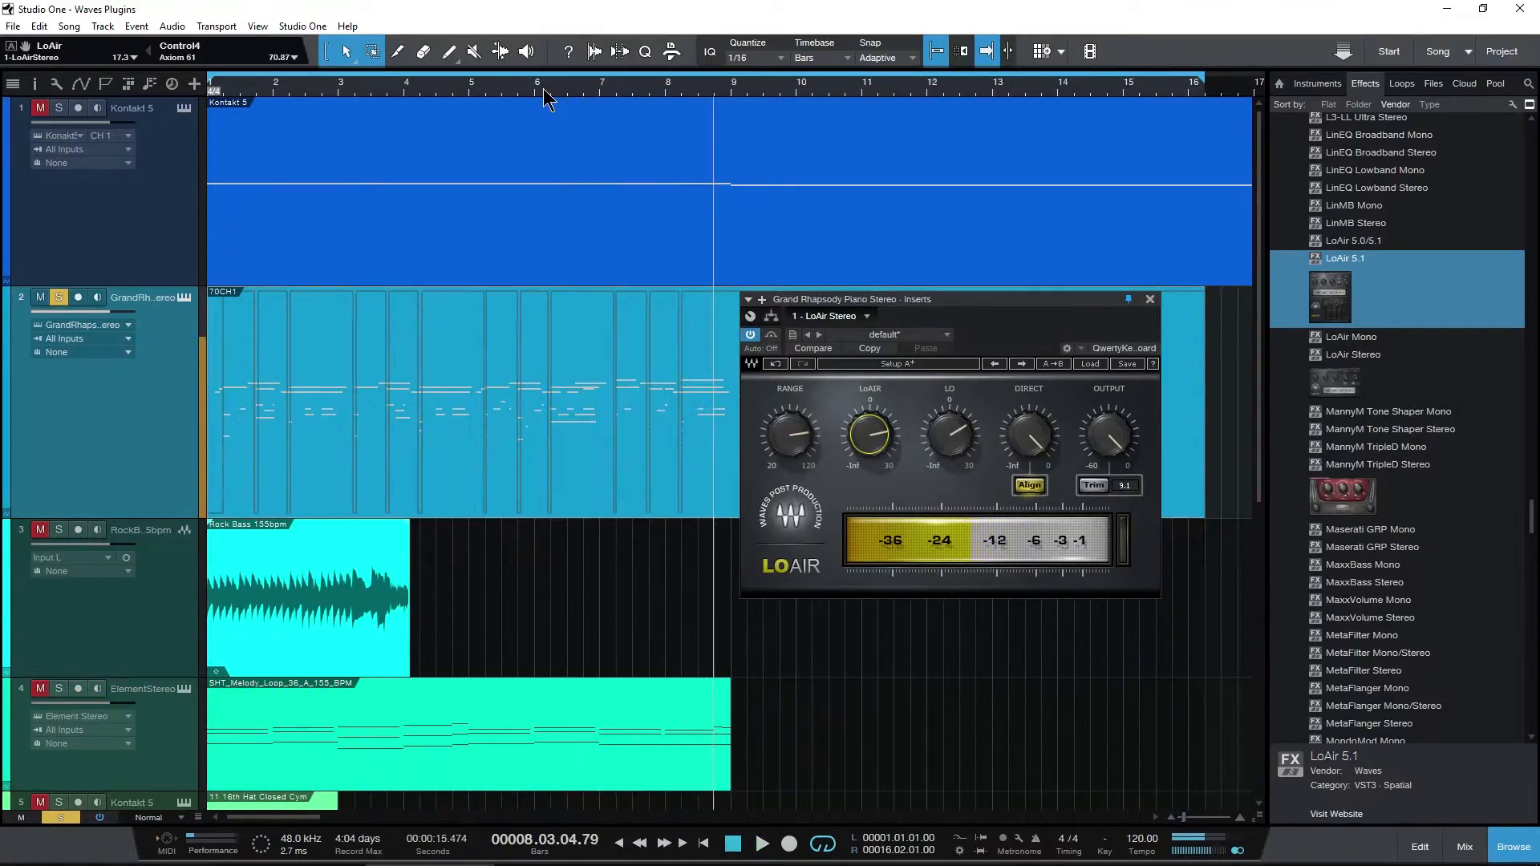
key("space")
Replay the piano, reactivate LoAir, and set its LoAIR level to 17.9 and LO level to 13.4 before stopping playback
key("space")
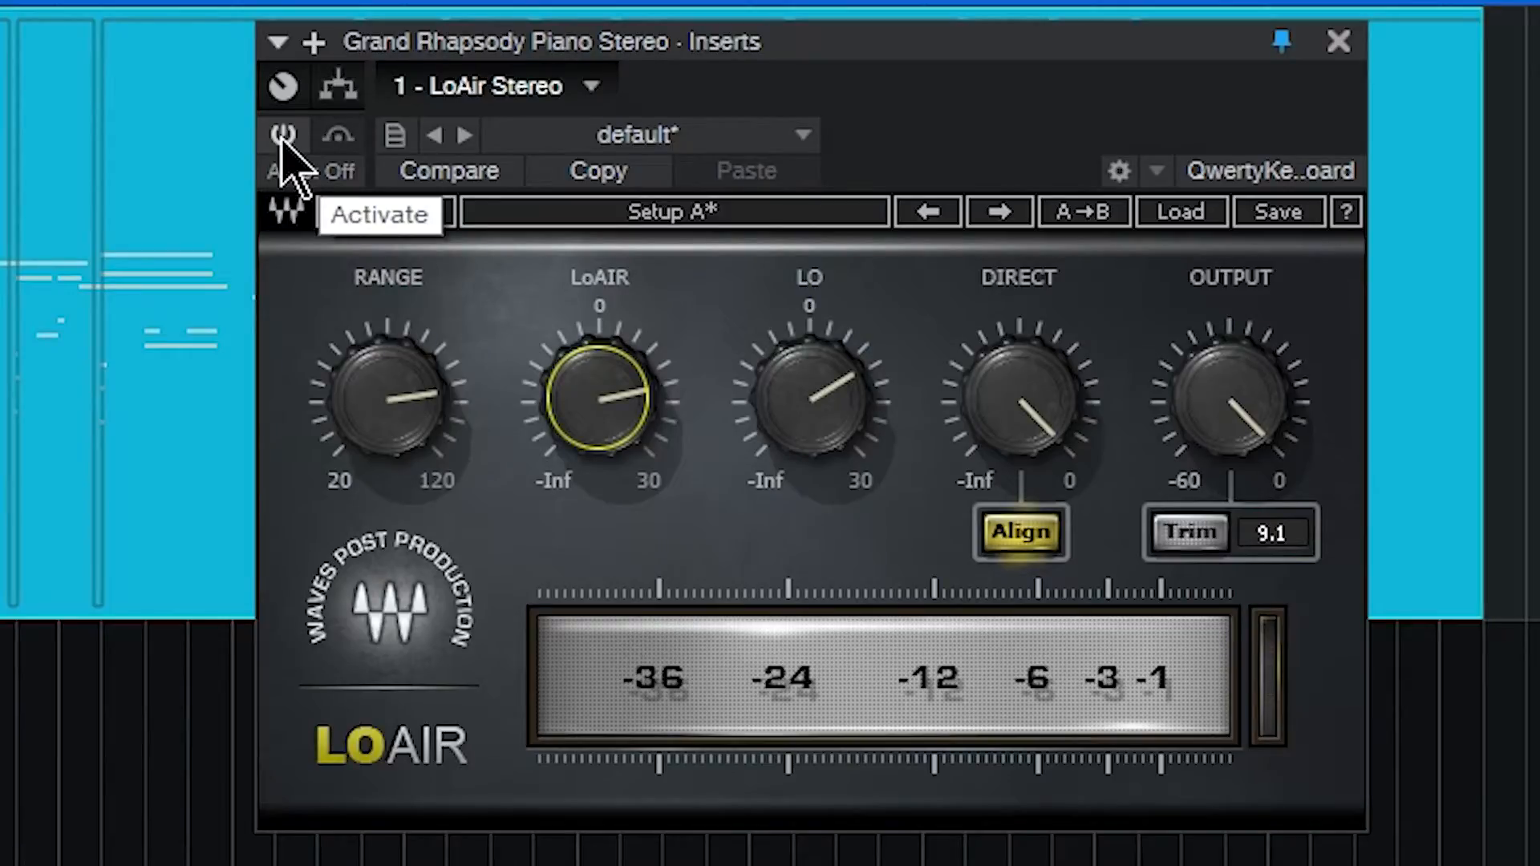
left_click(282, 135)
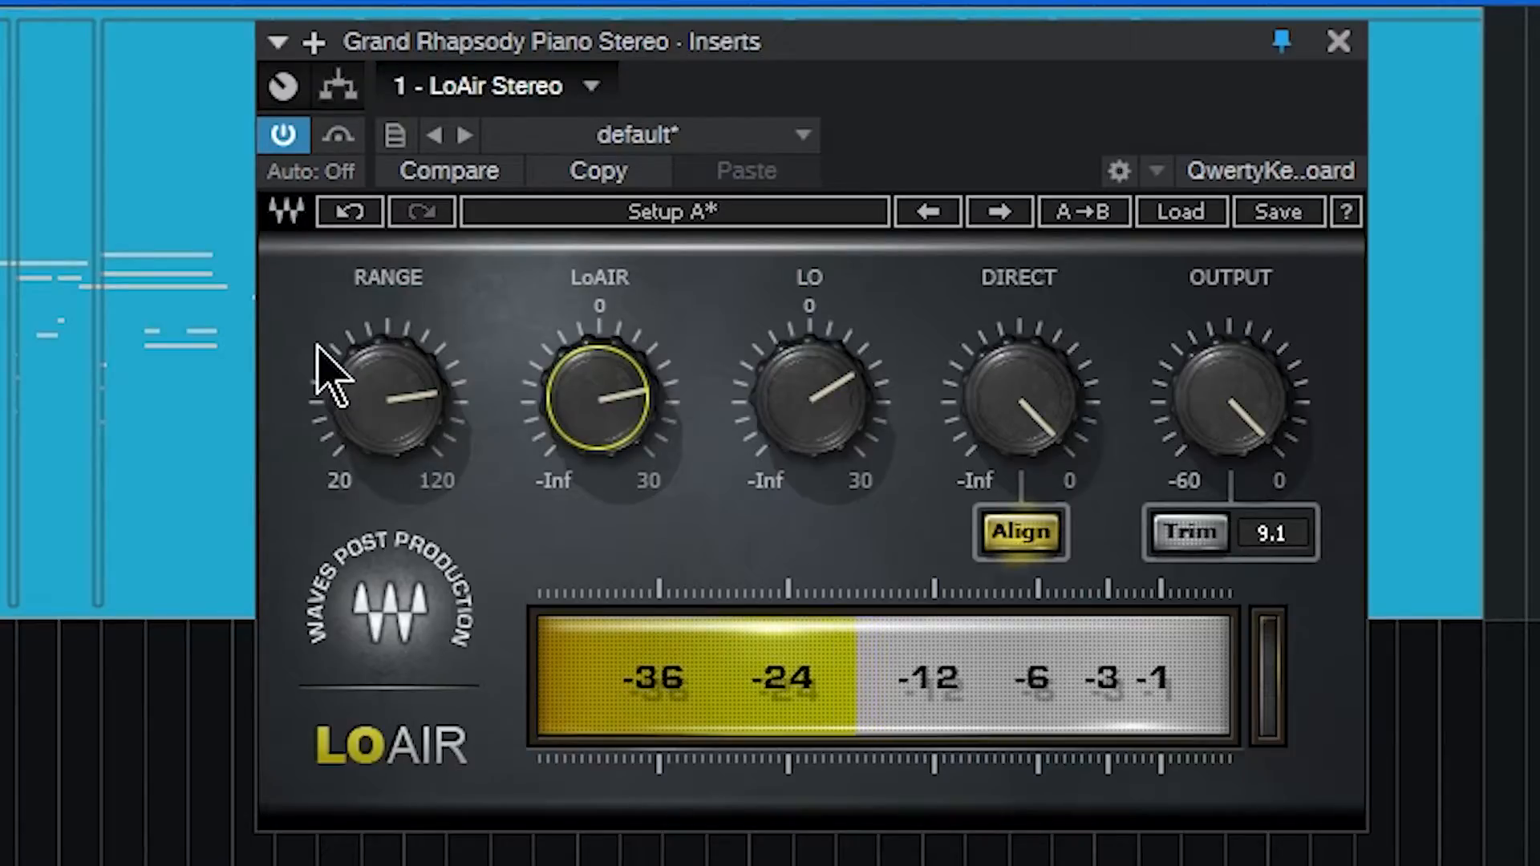
left_click(410, 375)
left_click_drag(619, 398, 663, 399)
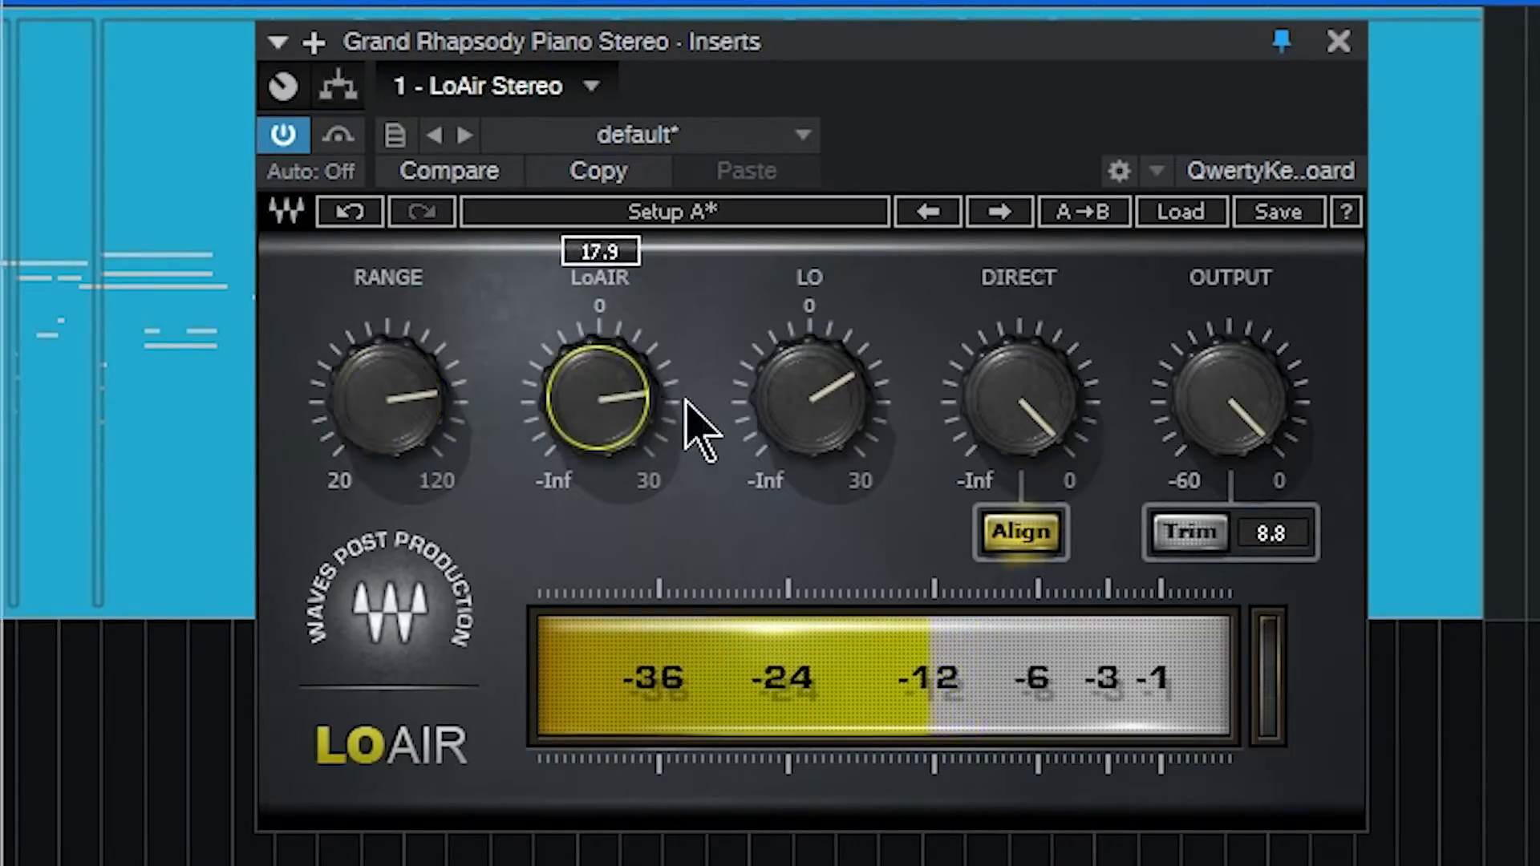
left_click(787, 407)
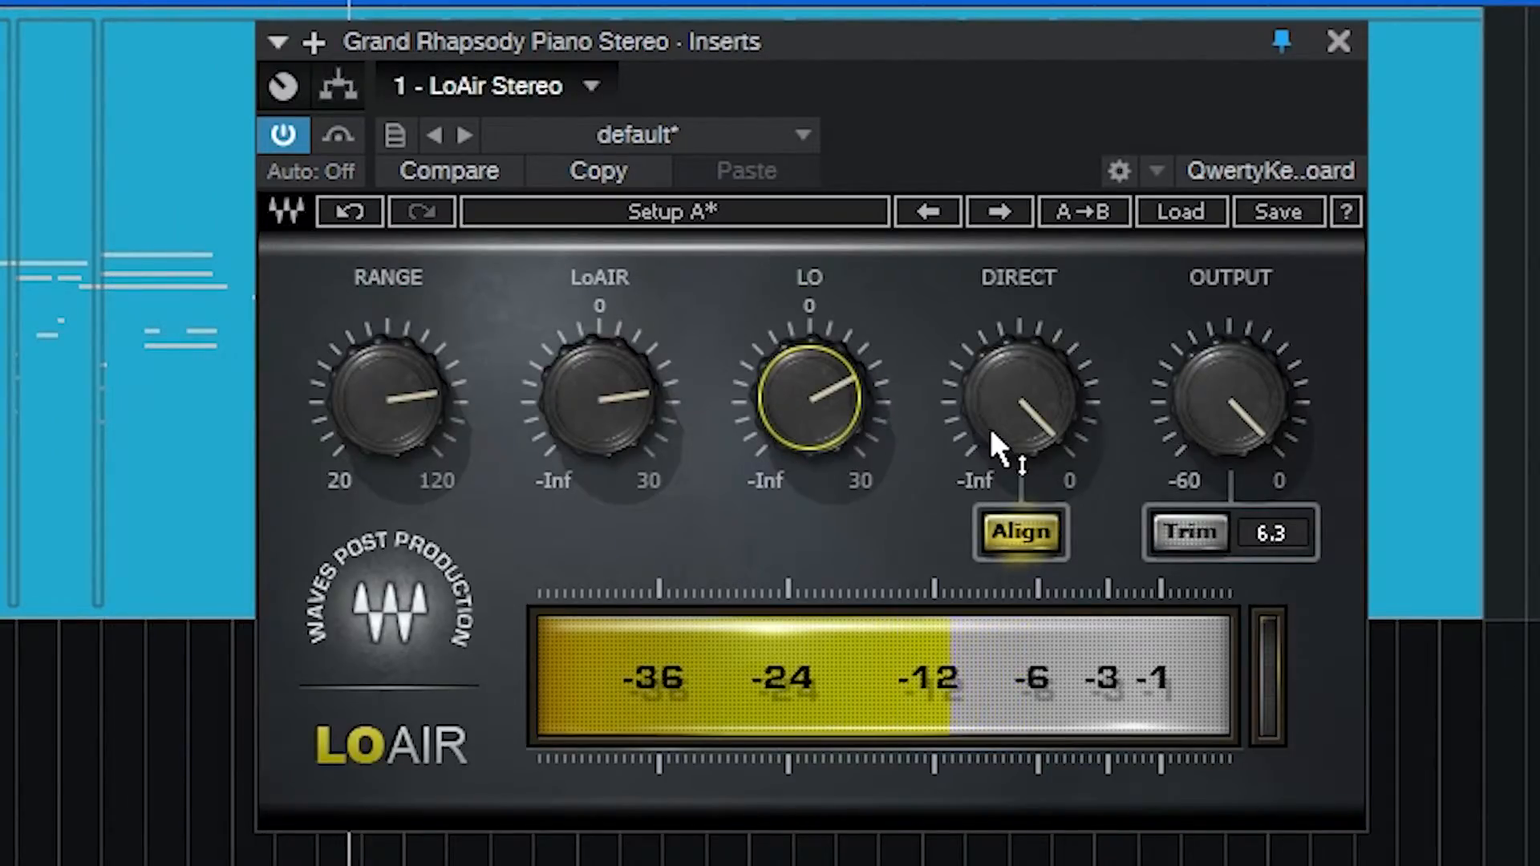
mouse_move(825, 413)
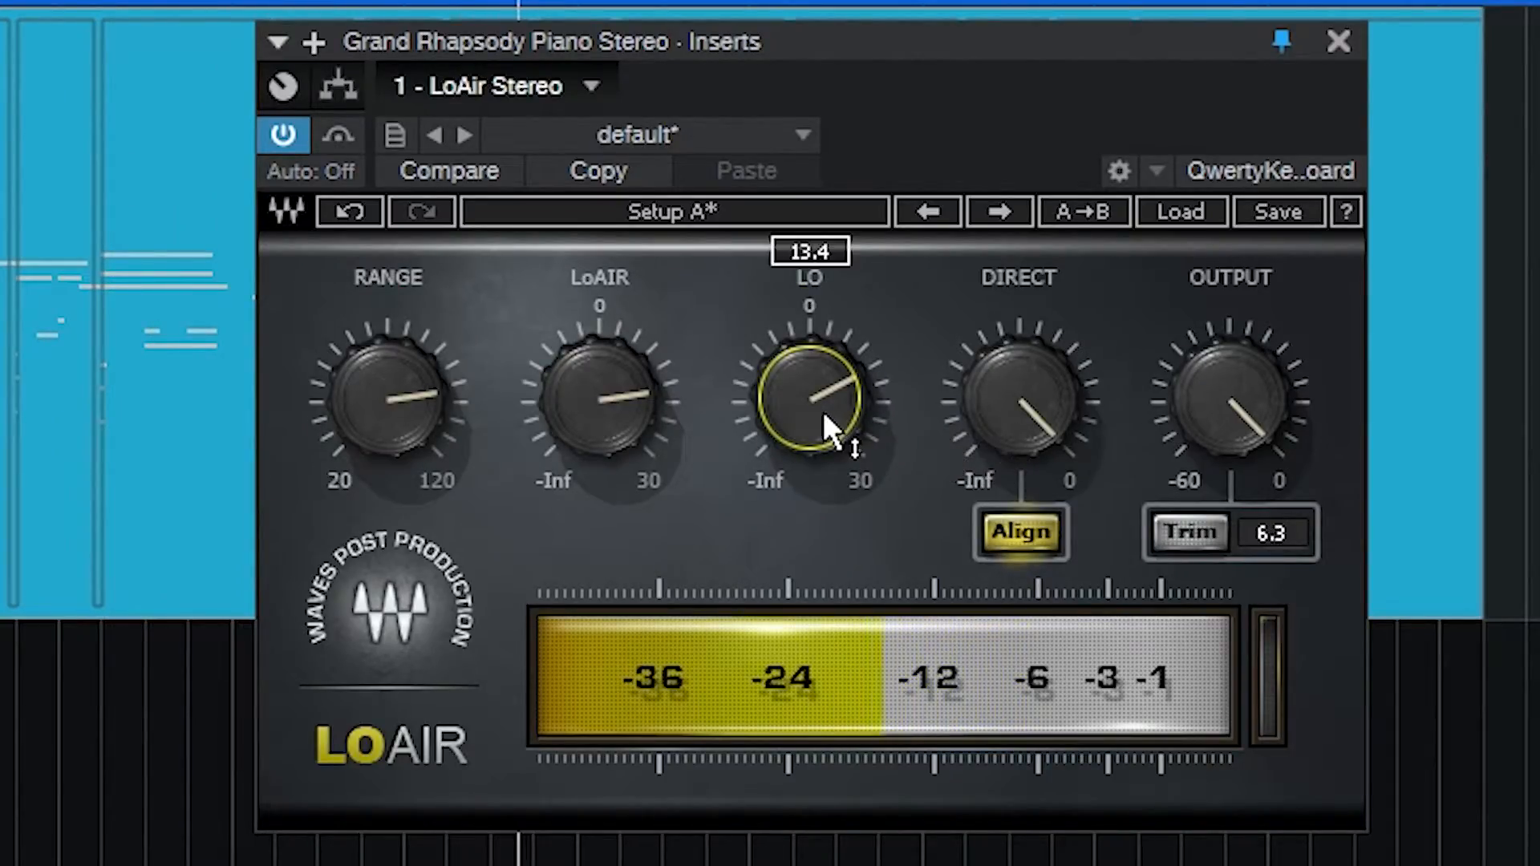
left_click_drag(938, 53, 953, 66)
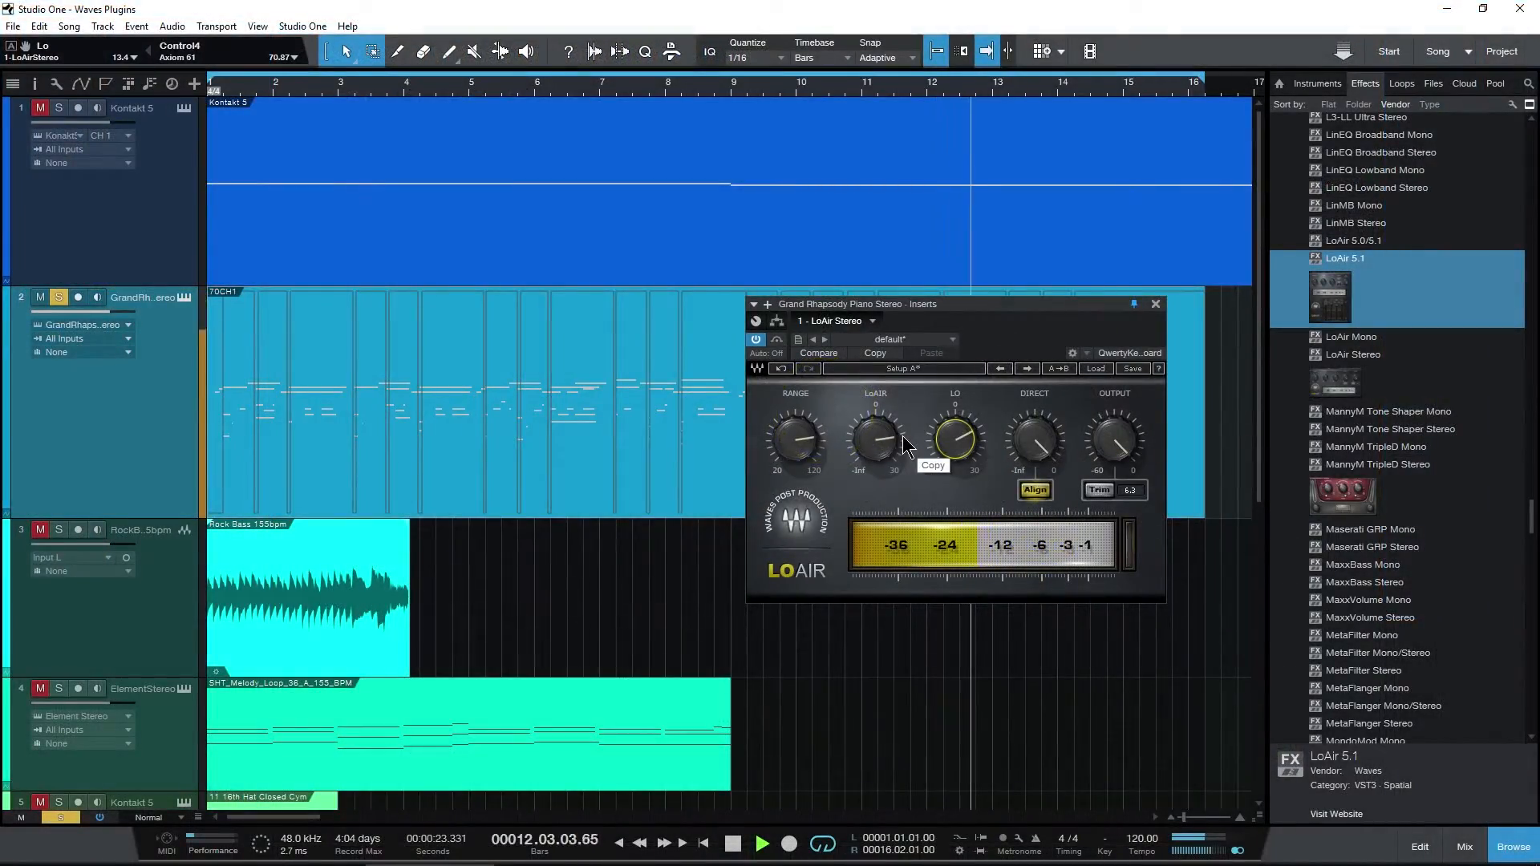
key("space")
Unsolo the piano track, select the Rock Bass clip, and open that track's LoAir Mono insert through the mixer
left_click(59, 297)
left_click(338, 637)
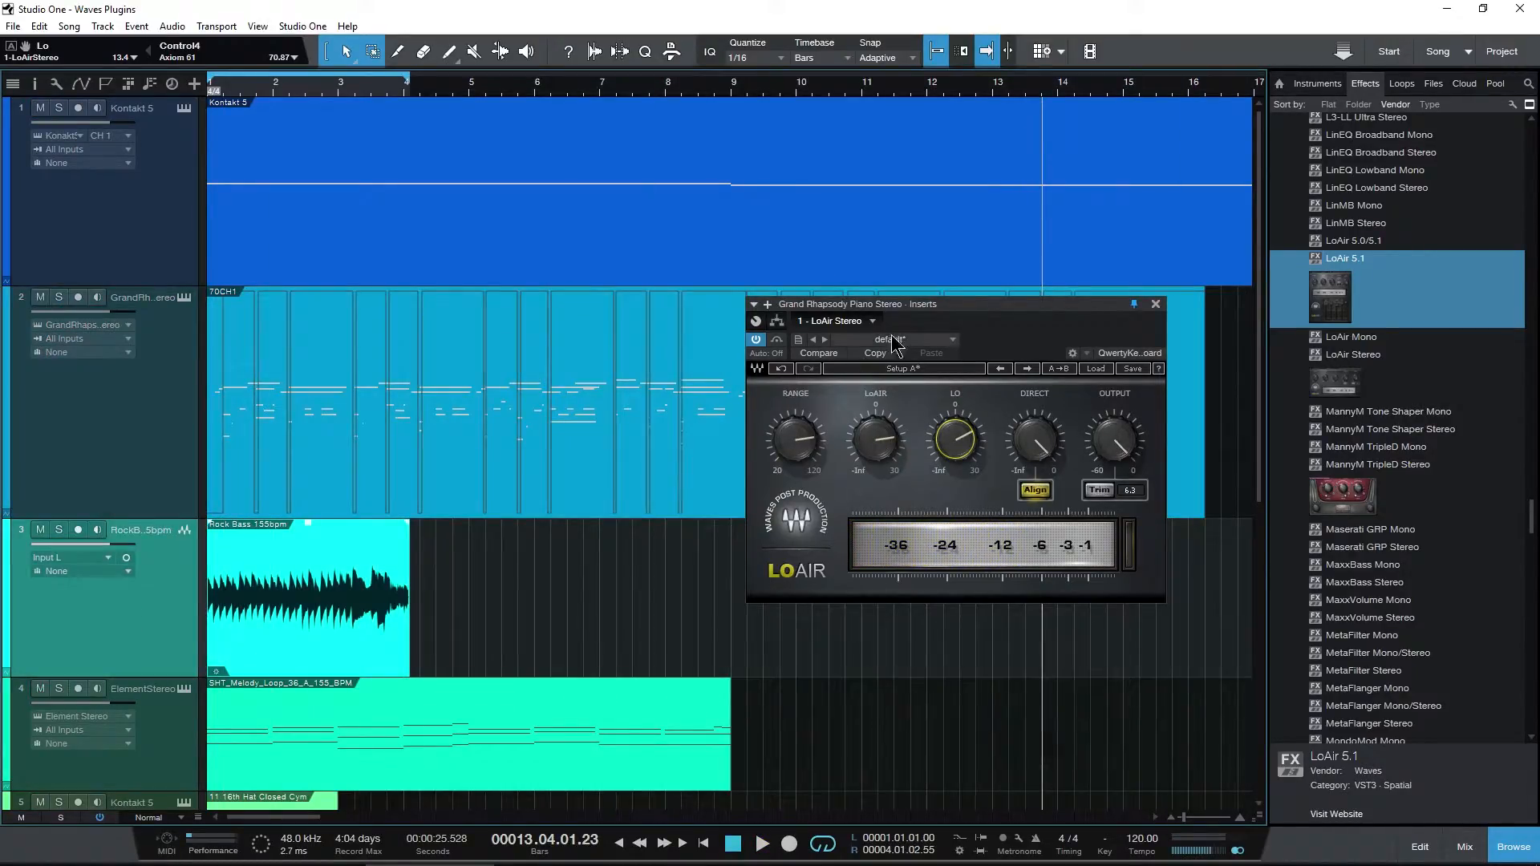
left_click_drag(923, 306, 918, 290)
left_click(1150, 289)
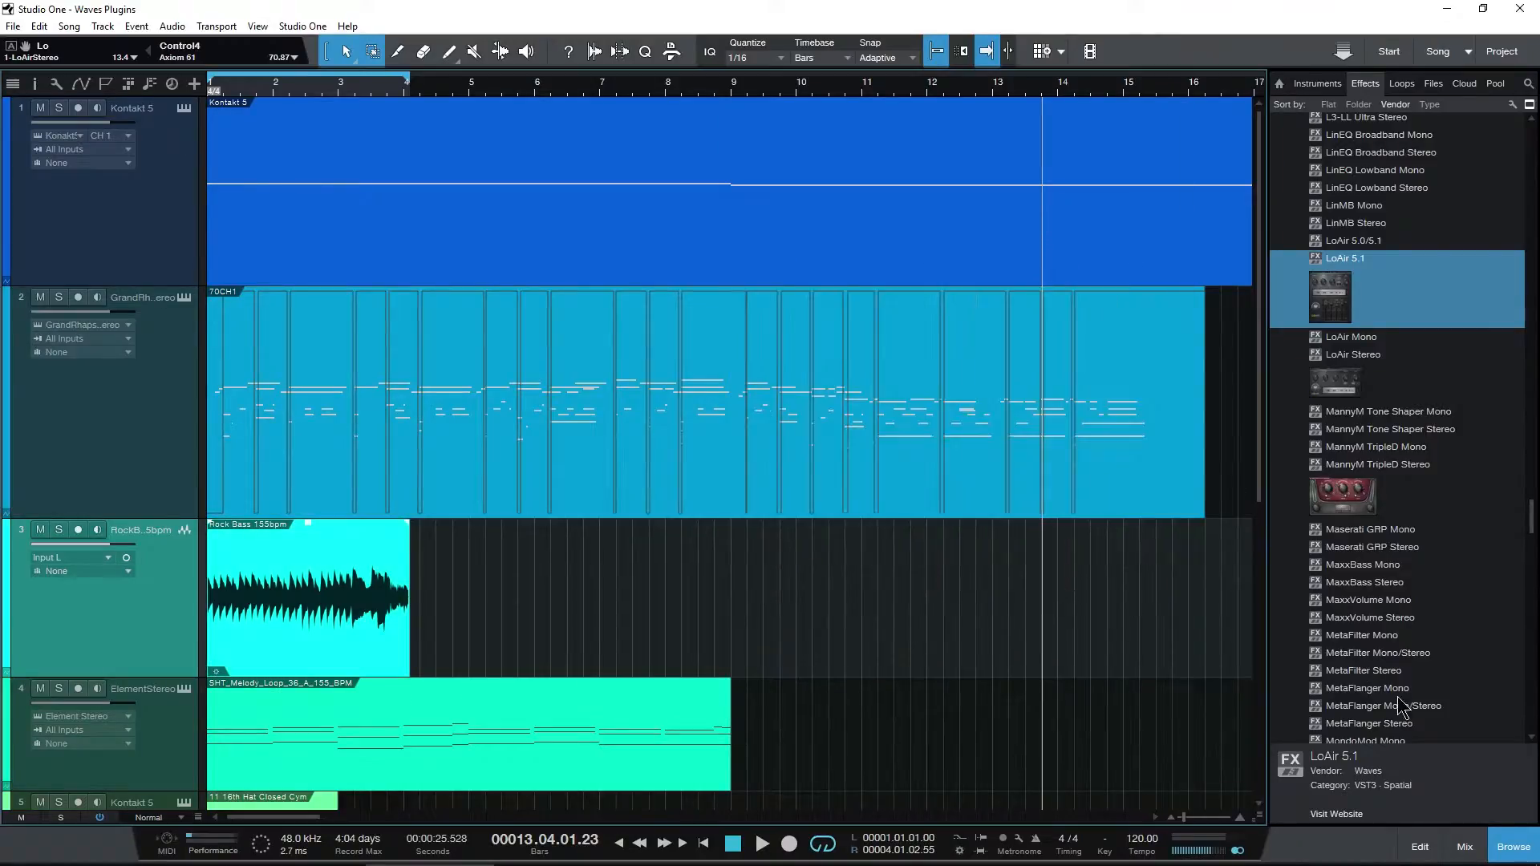
left_click(1465, 846)
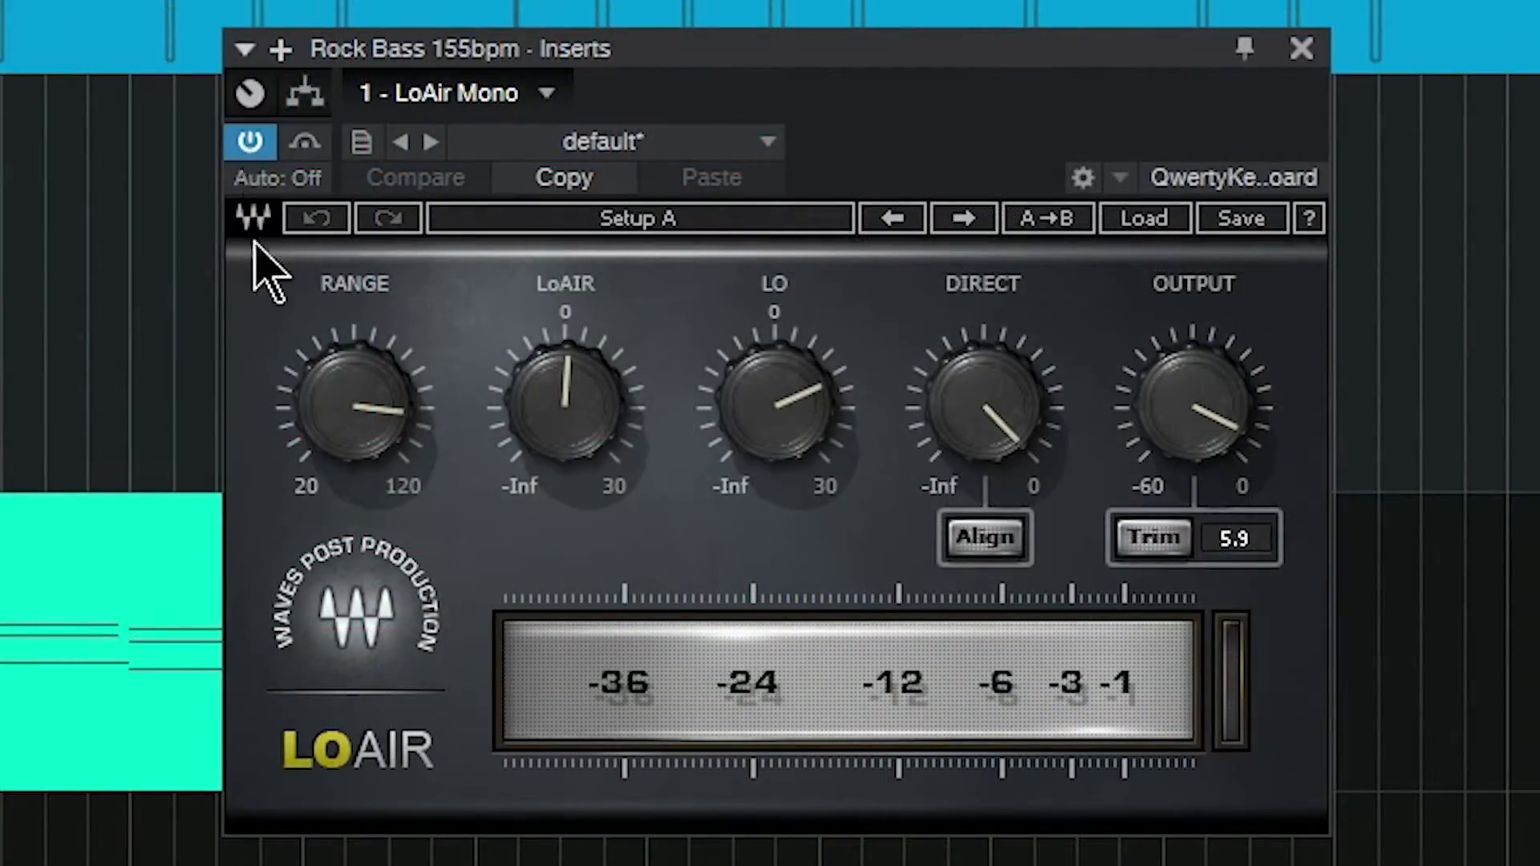
Fine-tune Range, raise LoAIR, and set LO to 13.6 on the Rock Bass track's LoAir Mono while it plays
left_click_drag(333, 401, 333, 390)
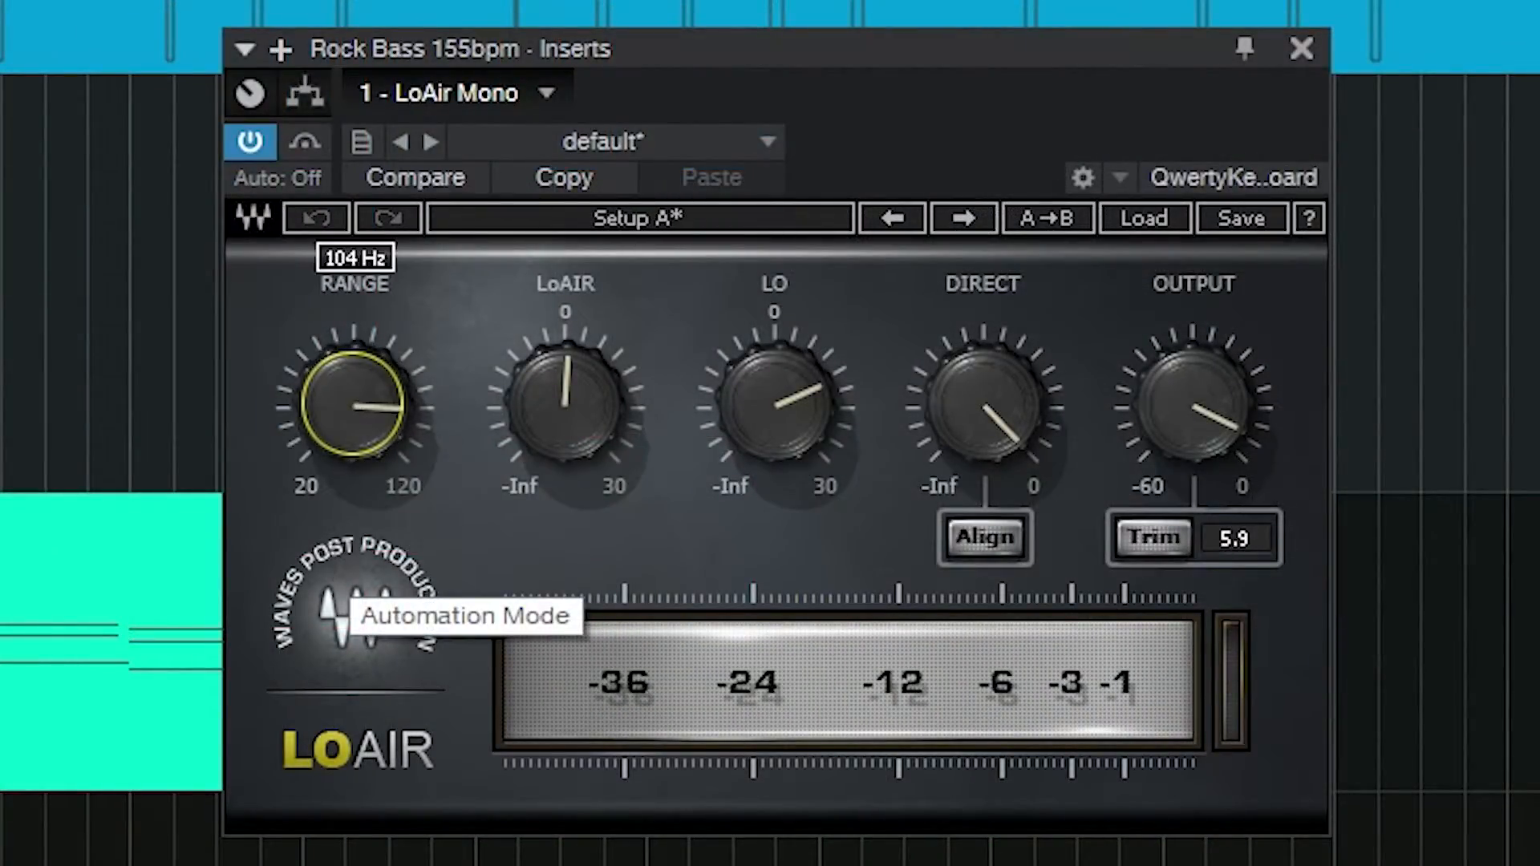
left_click_drag(567, 437, 567, 420)
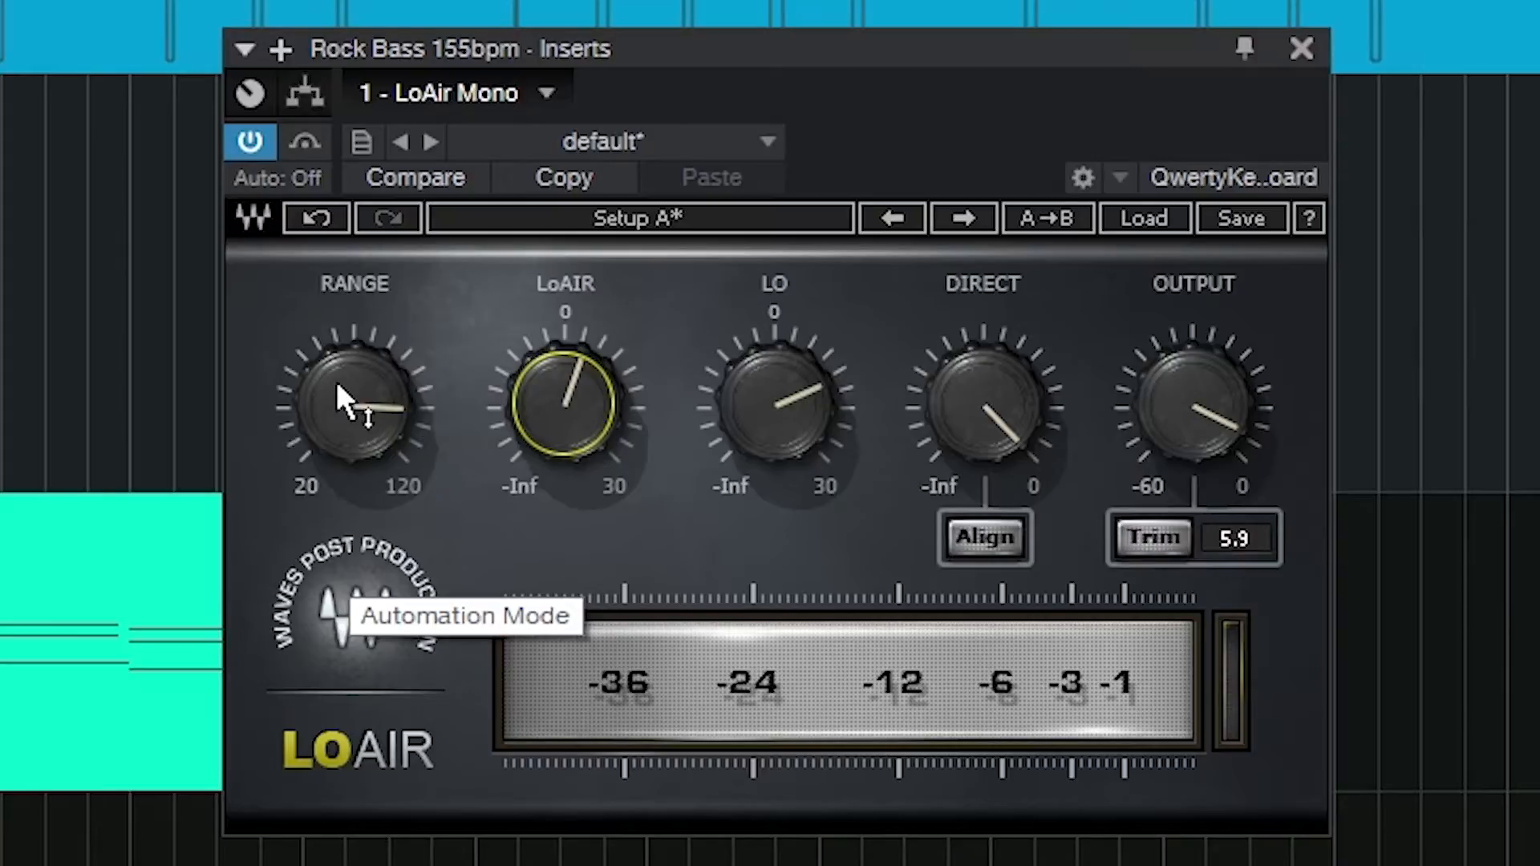
mouse_move(337, 385)
key("space")
left_click_drag(346, 429, 370, 417)
mouse_move(579, 446)
left_mouse_down()
mouse_move(579, 410)
mouse_move(579, 446)
left_mouse_up()
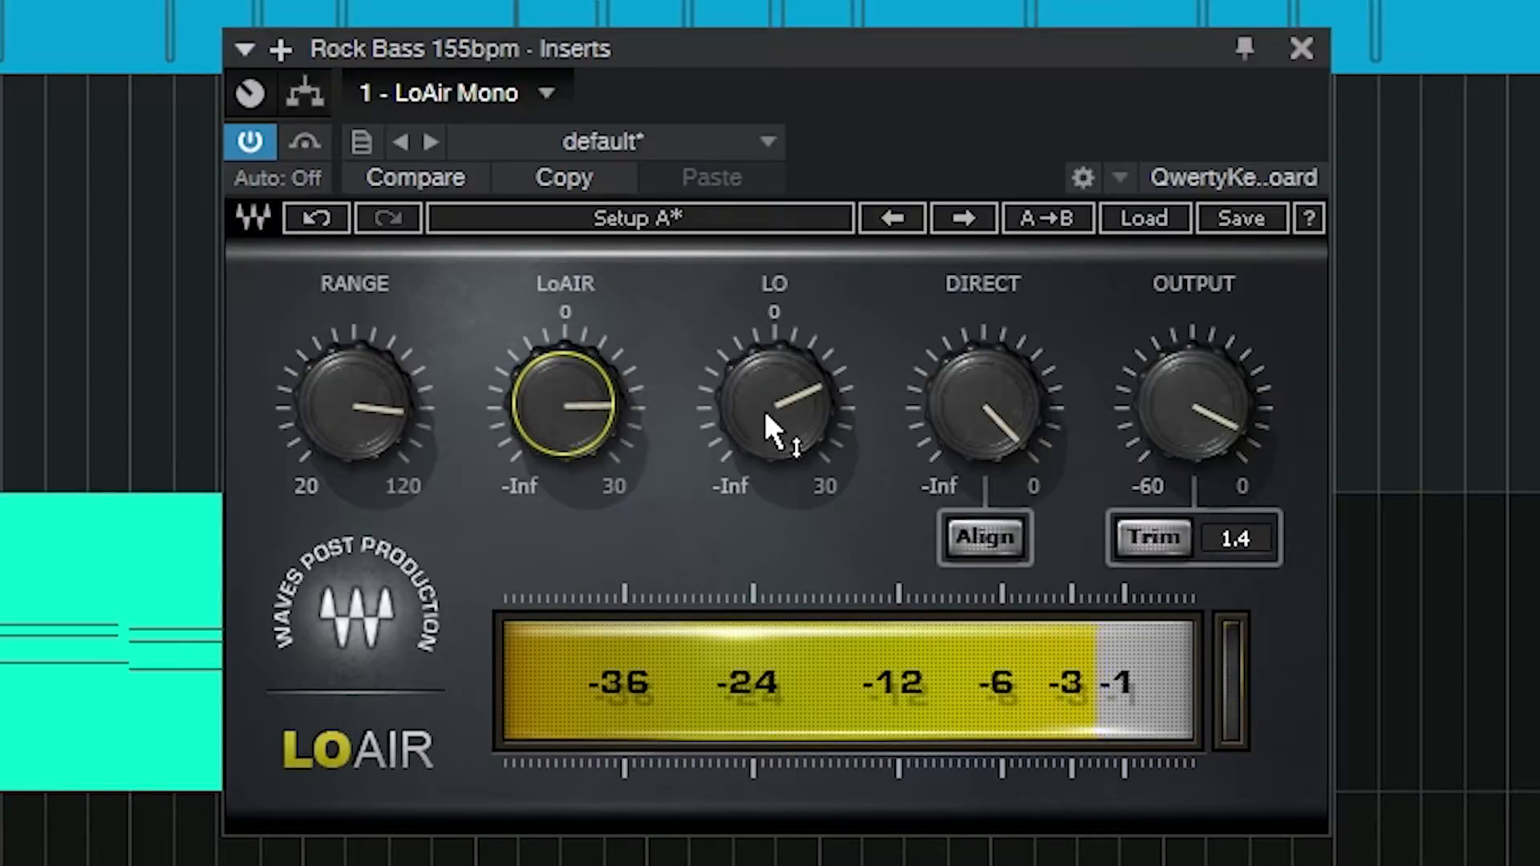
left_click_drag(763, 407, 763, 411)
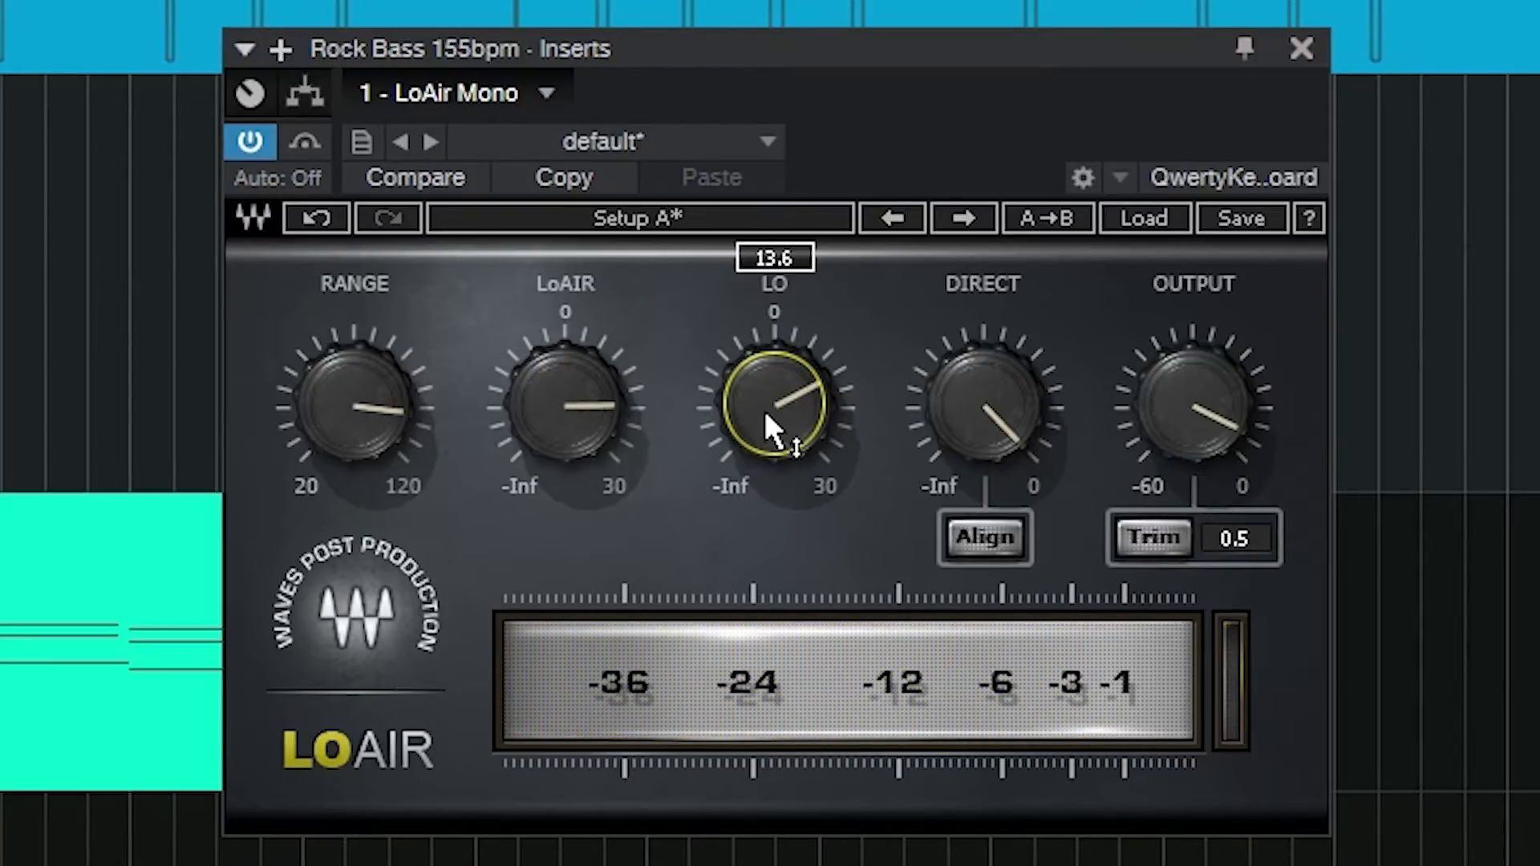
Bring up the Element Stereo track's LoAir insert, view the track's Element synthesizer, and close the synth window
left_click_drag(1059, 34, 1096, 30)
left_click(5, 642)
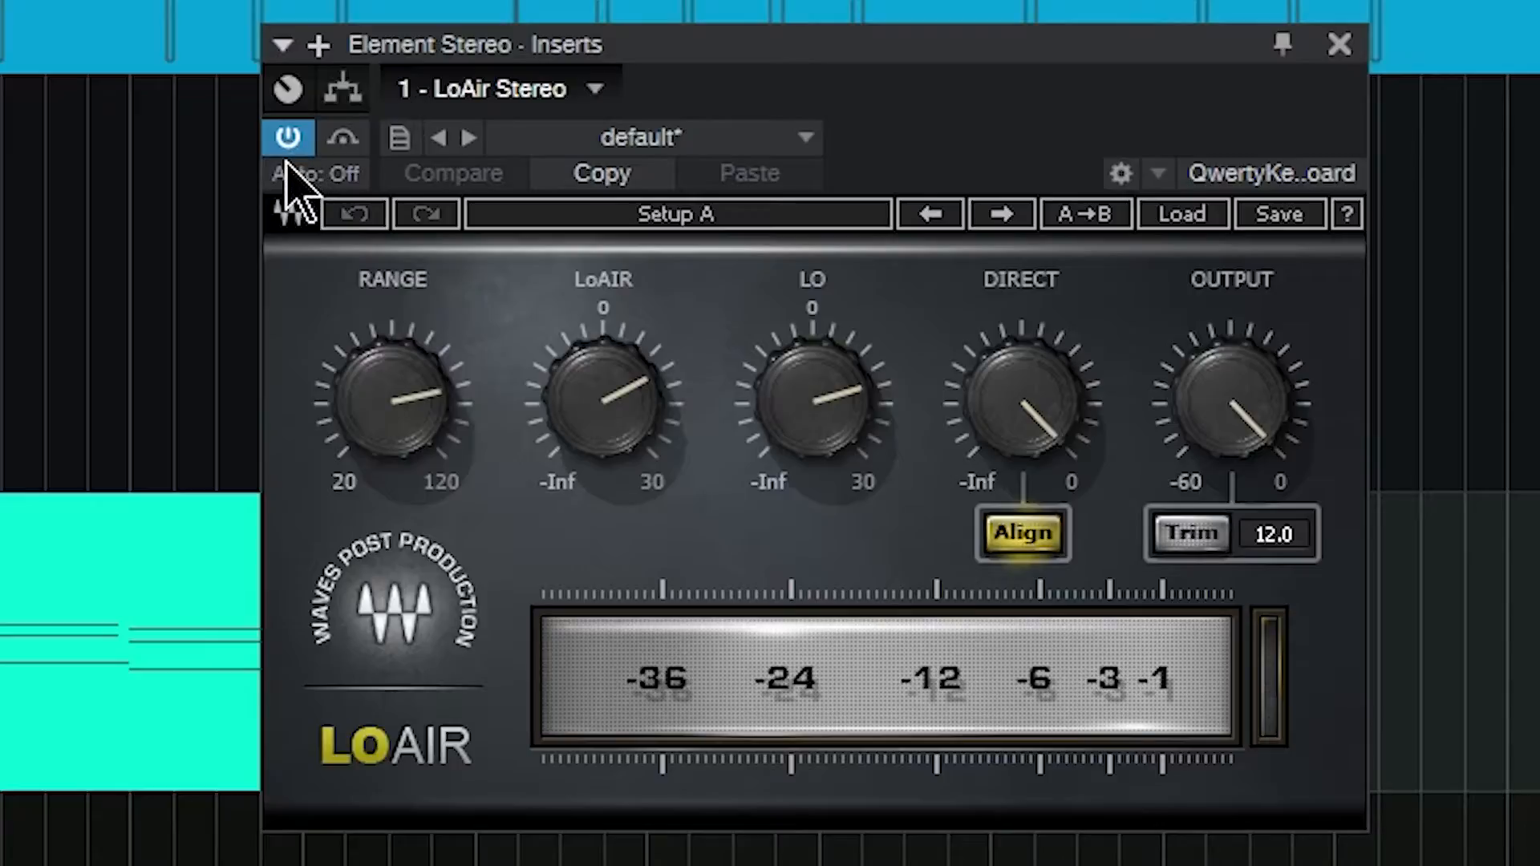
scroll(129, 482, "down", 4)
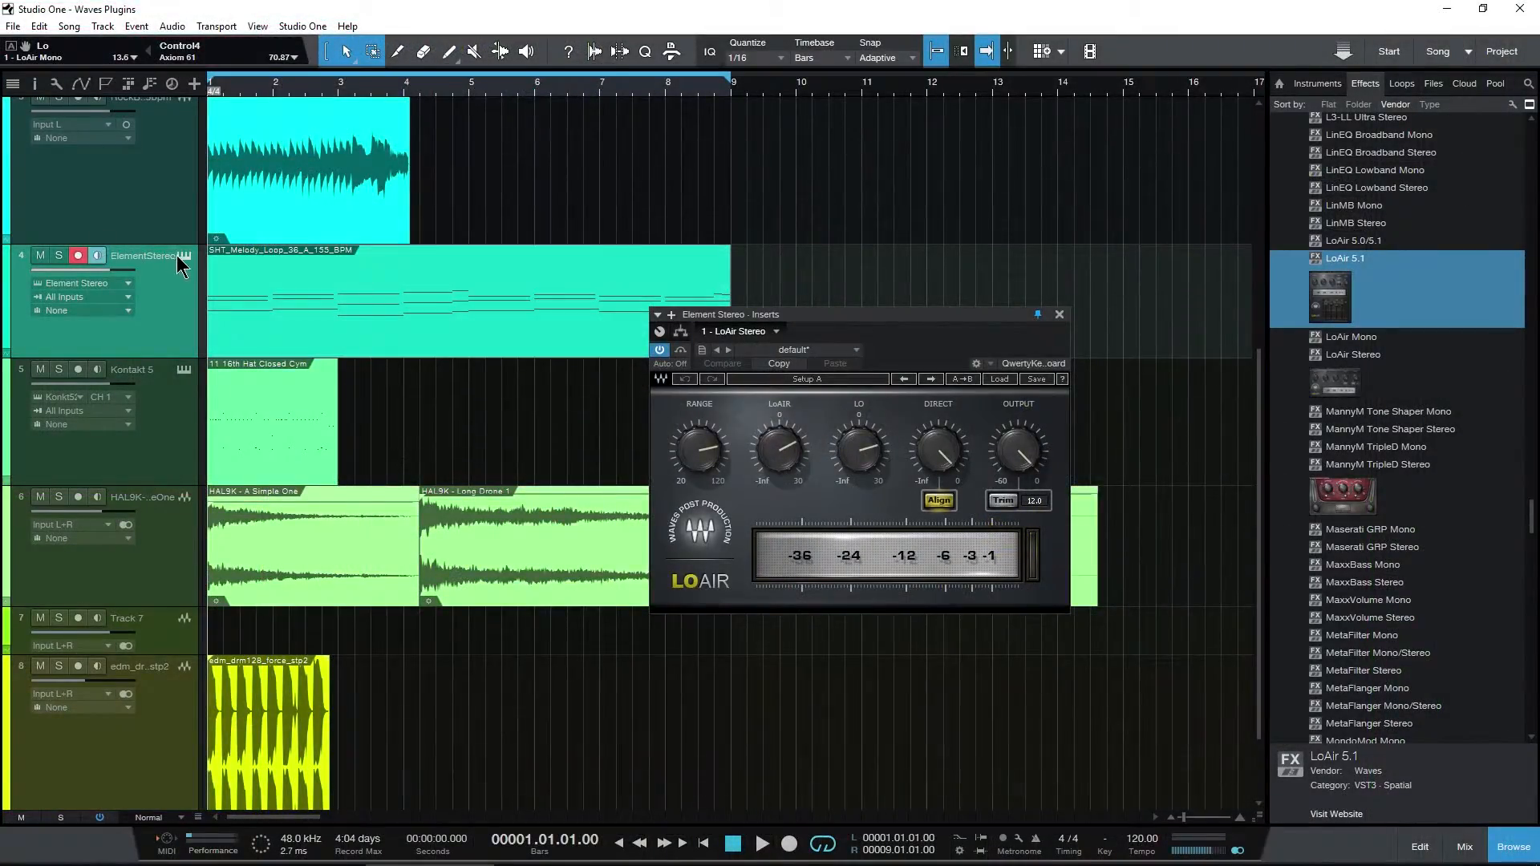
left_click(183, 257)
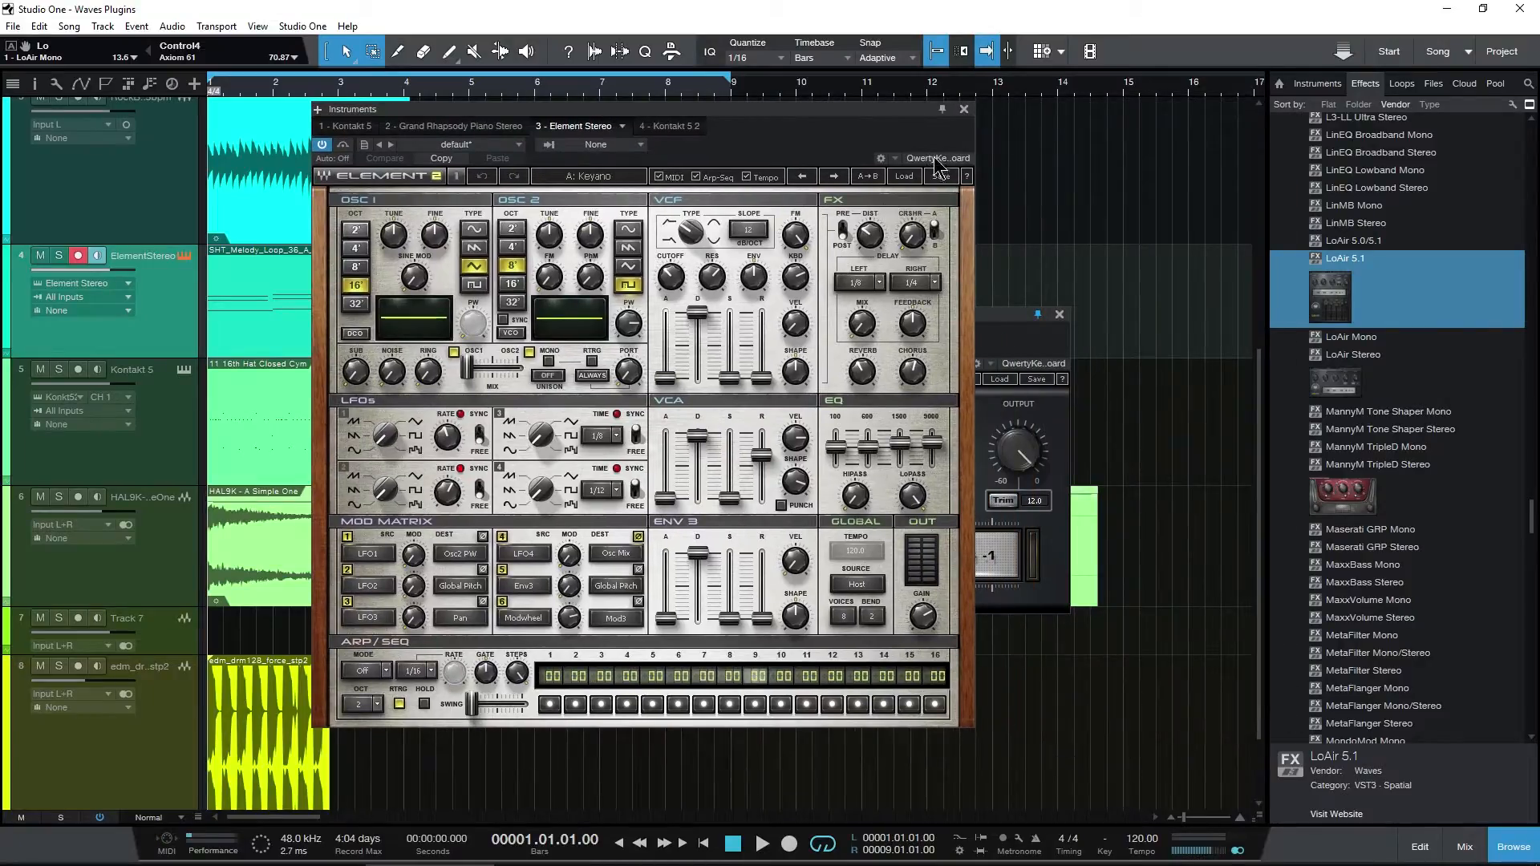
left_click(964, 109)
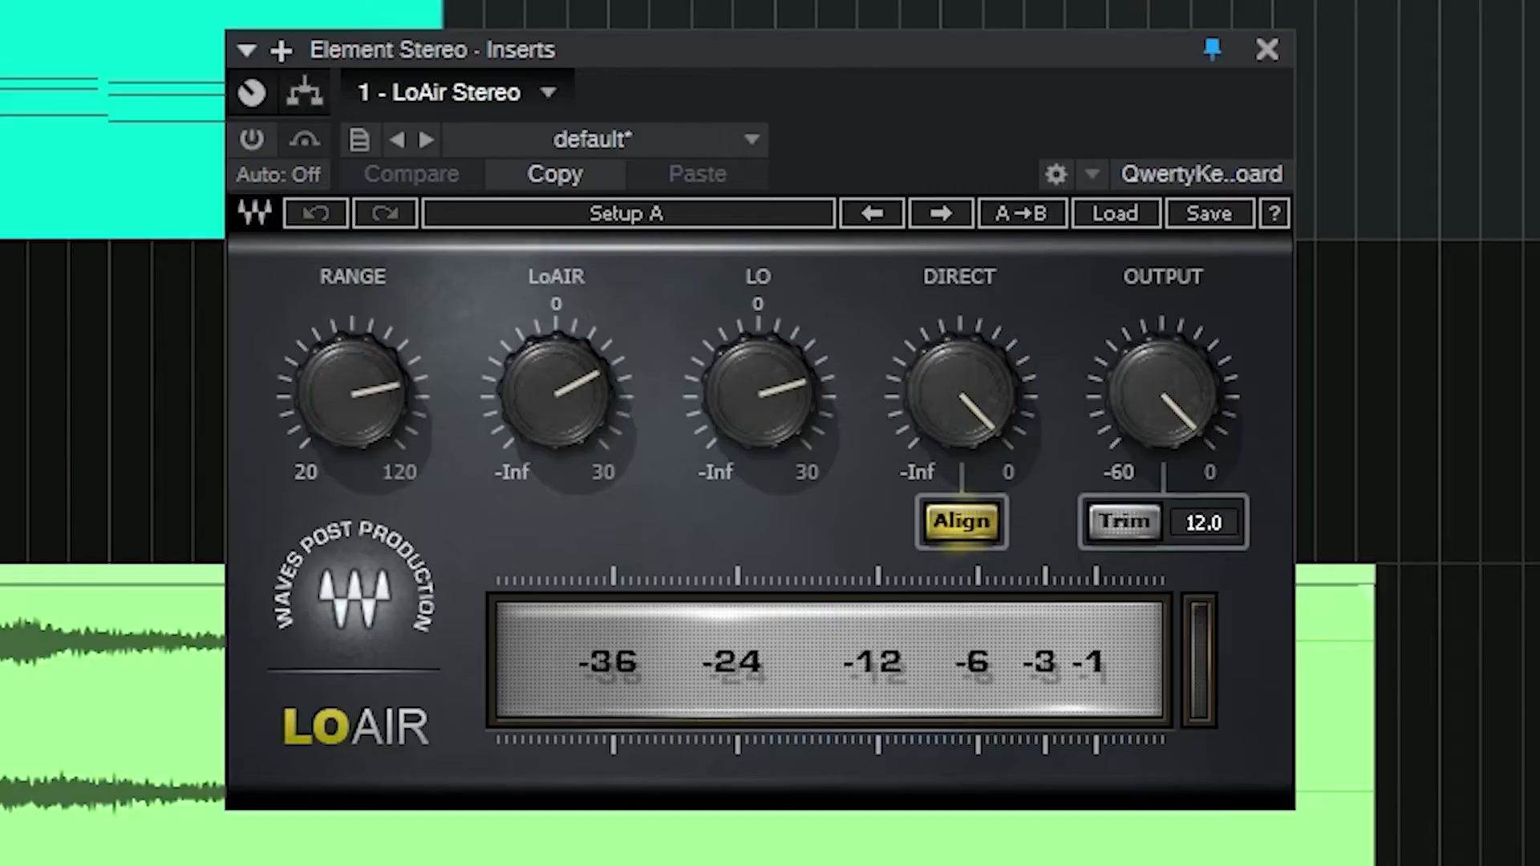
Activate LoAir Stereo on the Element Stereo track, adjust Range, lower LoAIR slightly, and set LO to 11.8 during playback
left_click(251, 139)
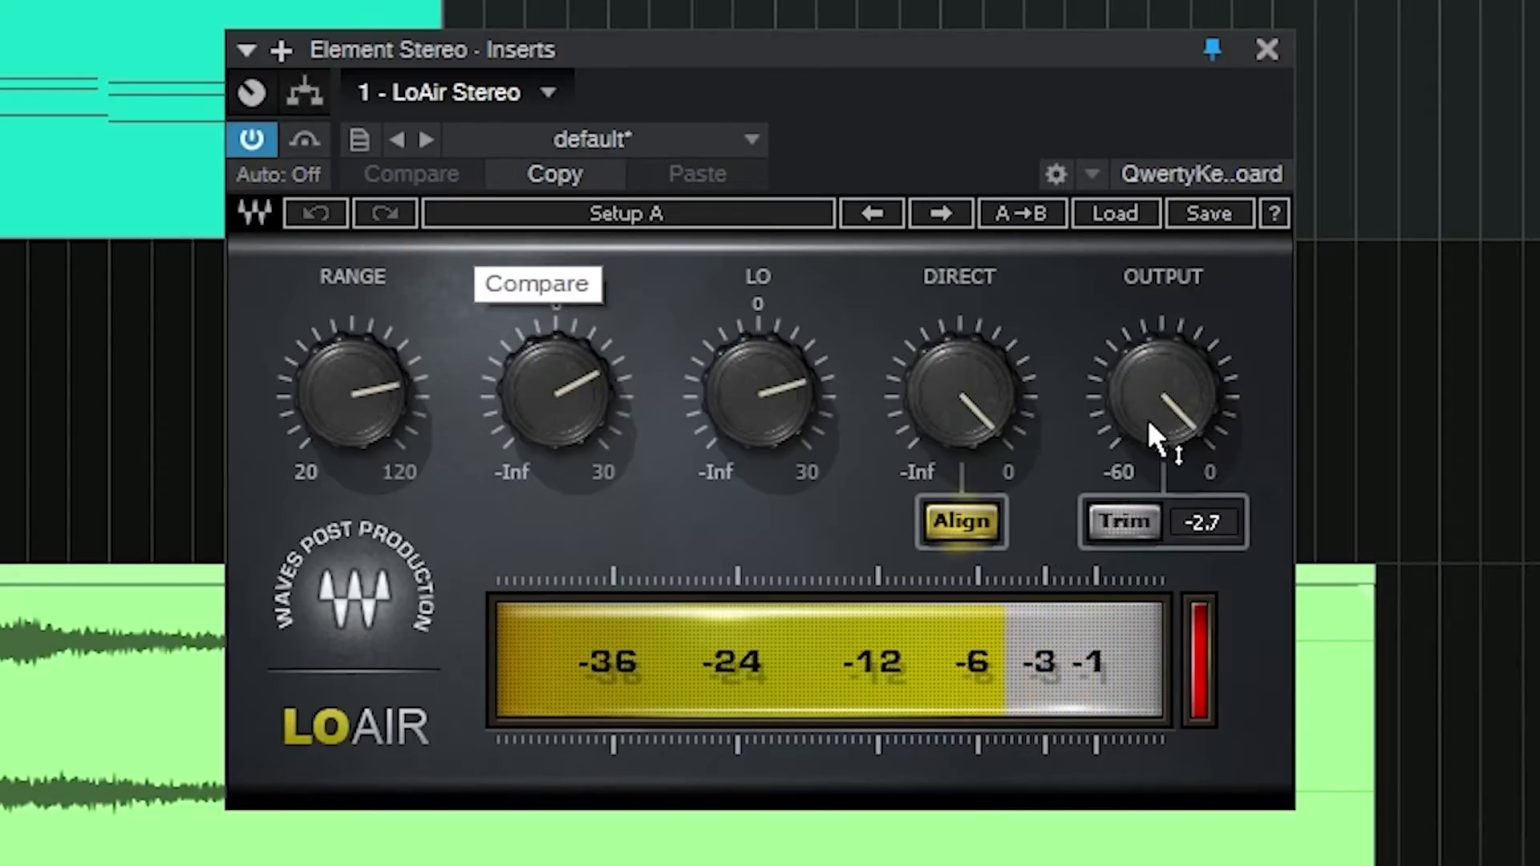
mouse_move(359, 396)
left_mouse_down()
mouse_move(359, 449)
mouse_move(360, 395)
left_mouse_up()
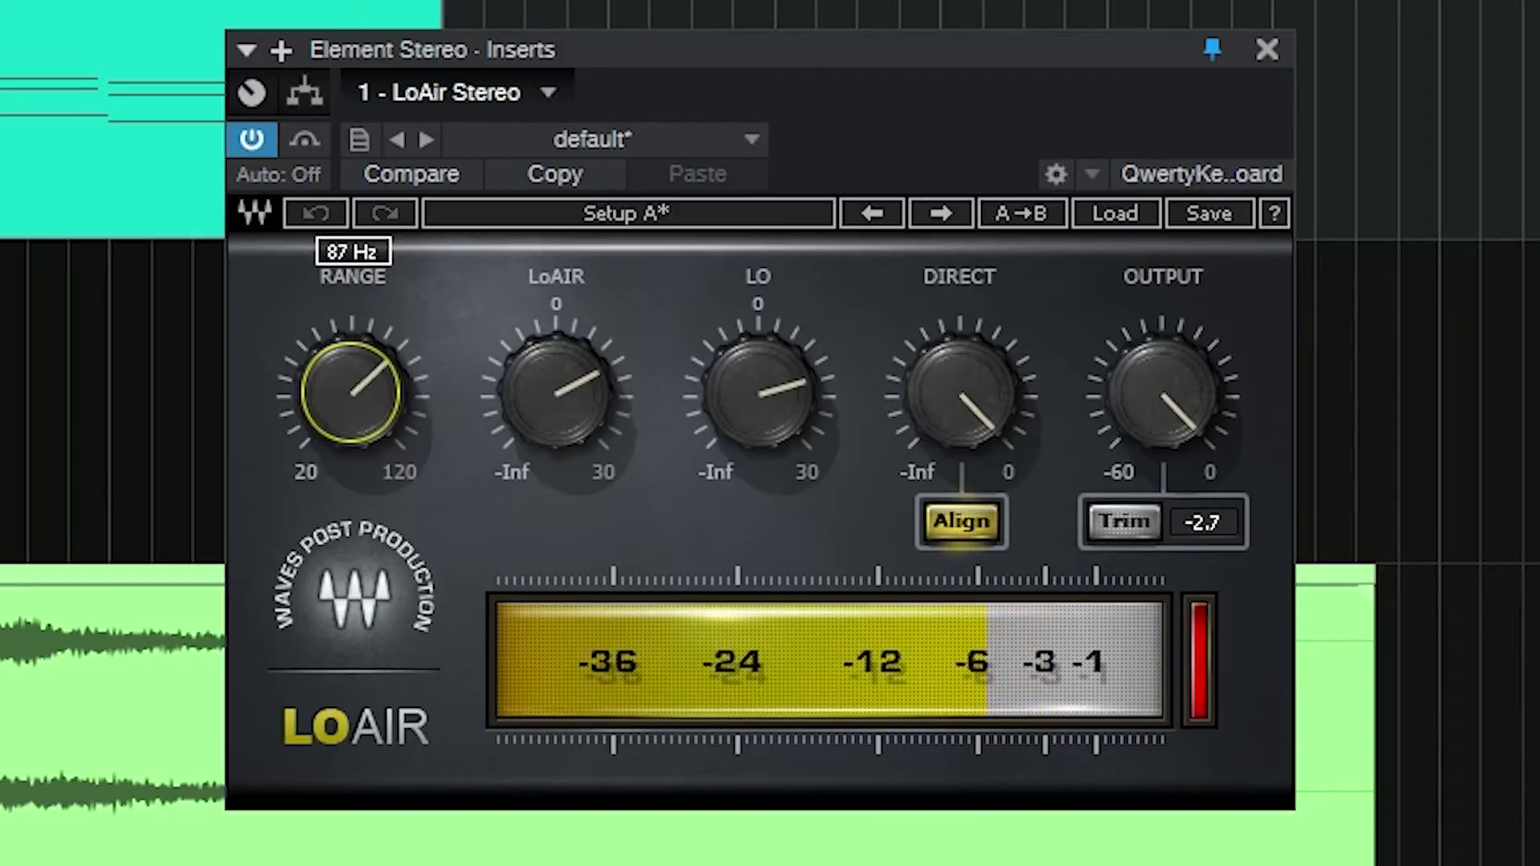
left_click_drag(556, 393, 556, 413)
mouse_move(763, 385)
left_mouse_down()
mouse_move(764, 449)
mouse_move(763, 373)
mouse_move(772, 393)
left_mouse_up()
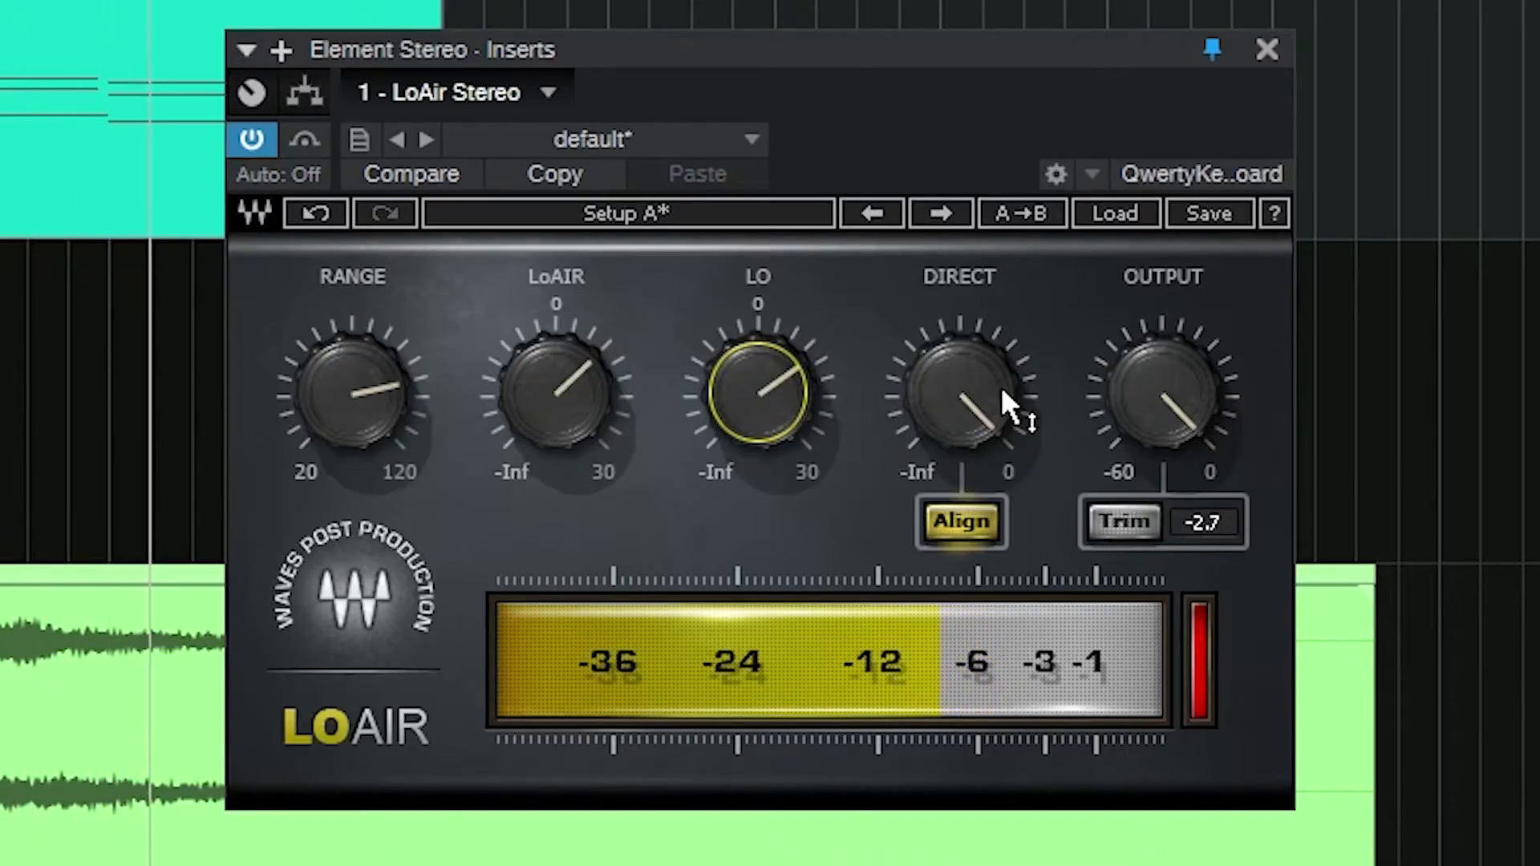
mouse_move(965, 419)
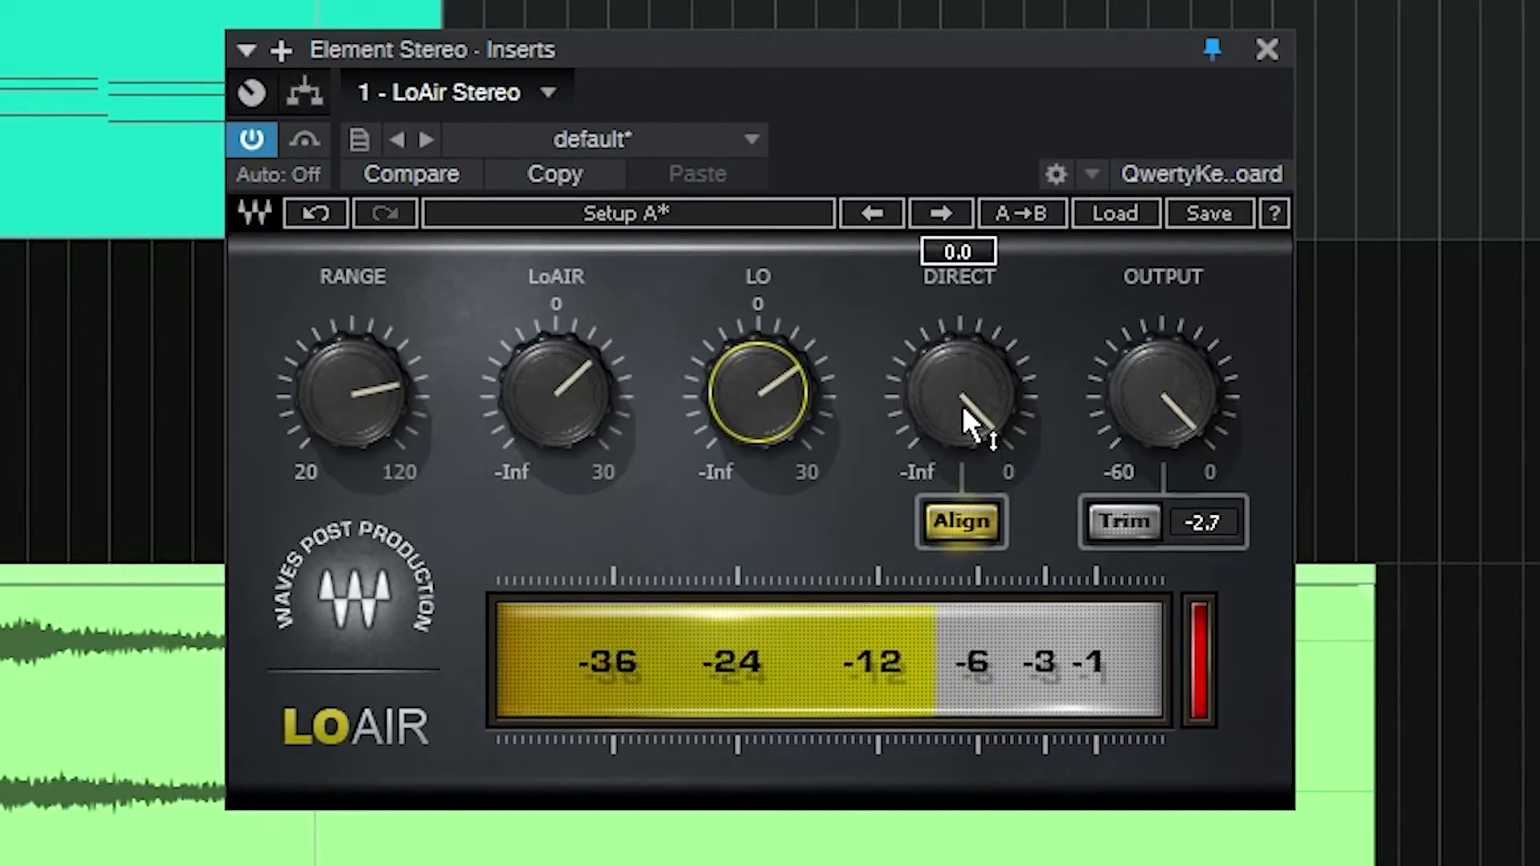
Move the Element Stereo insert window clear of the clips and compare the synth with LoAir bypassed and active
left_click_drag(812, 56, 995, 62)
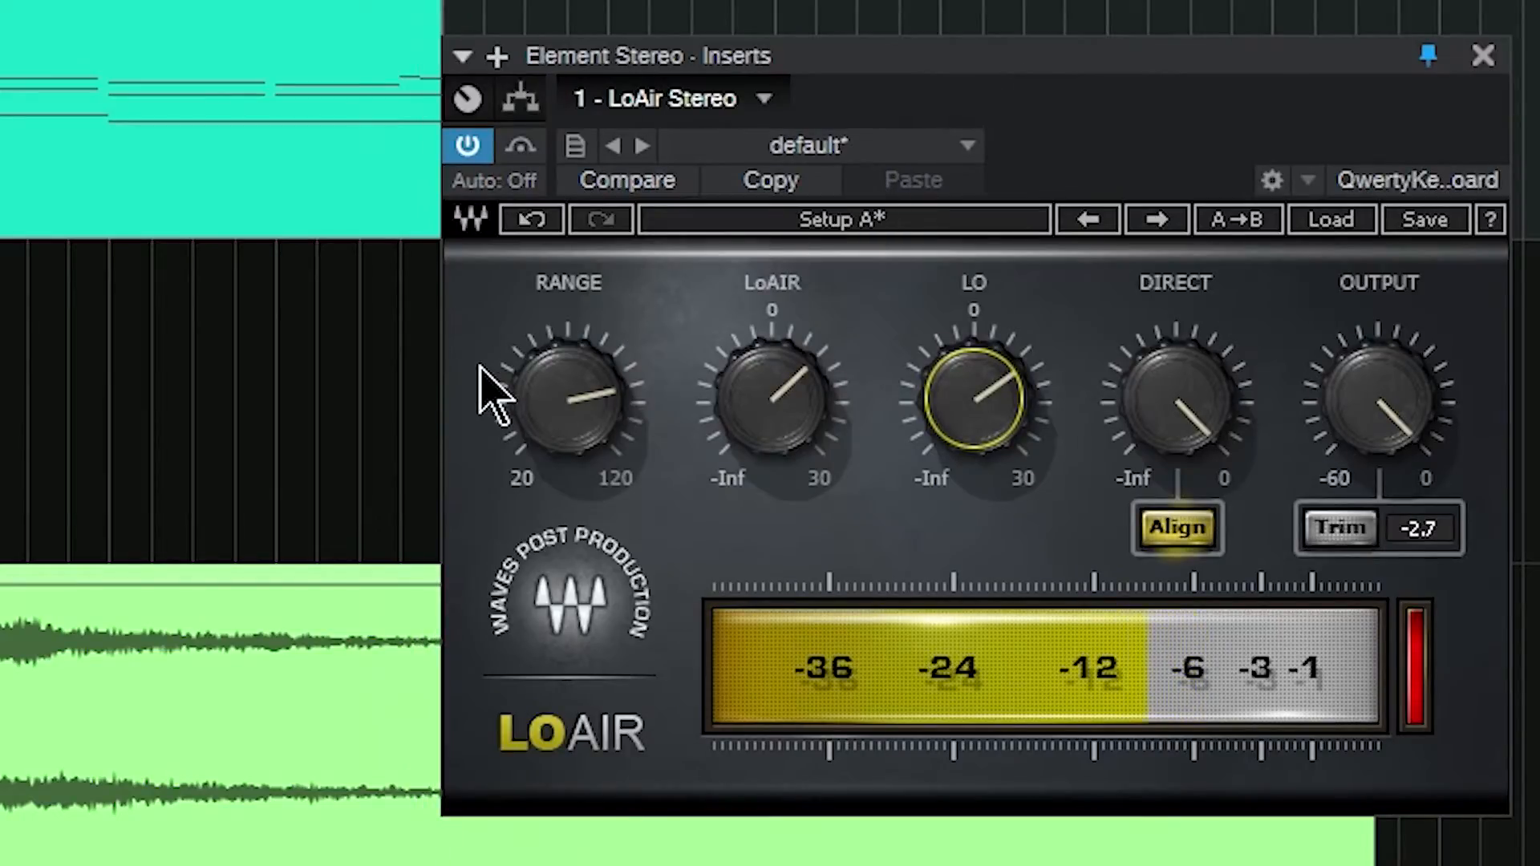
left_click(468, 145)
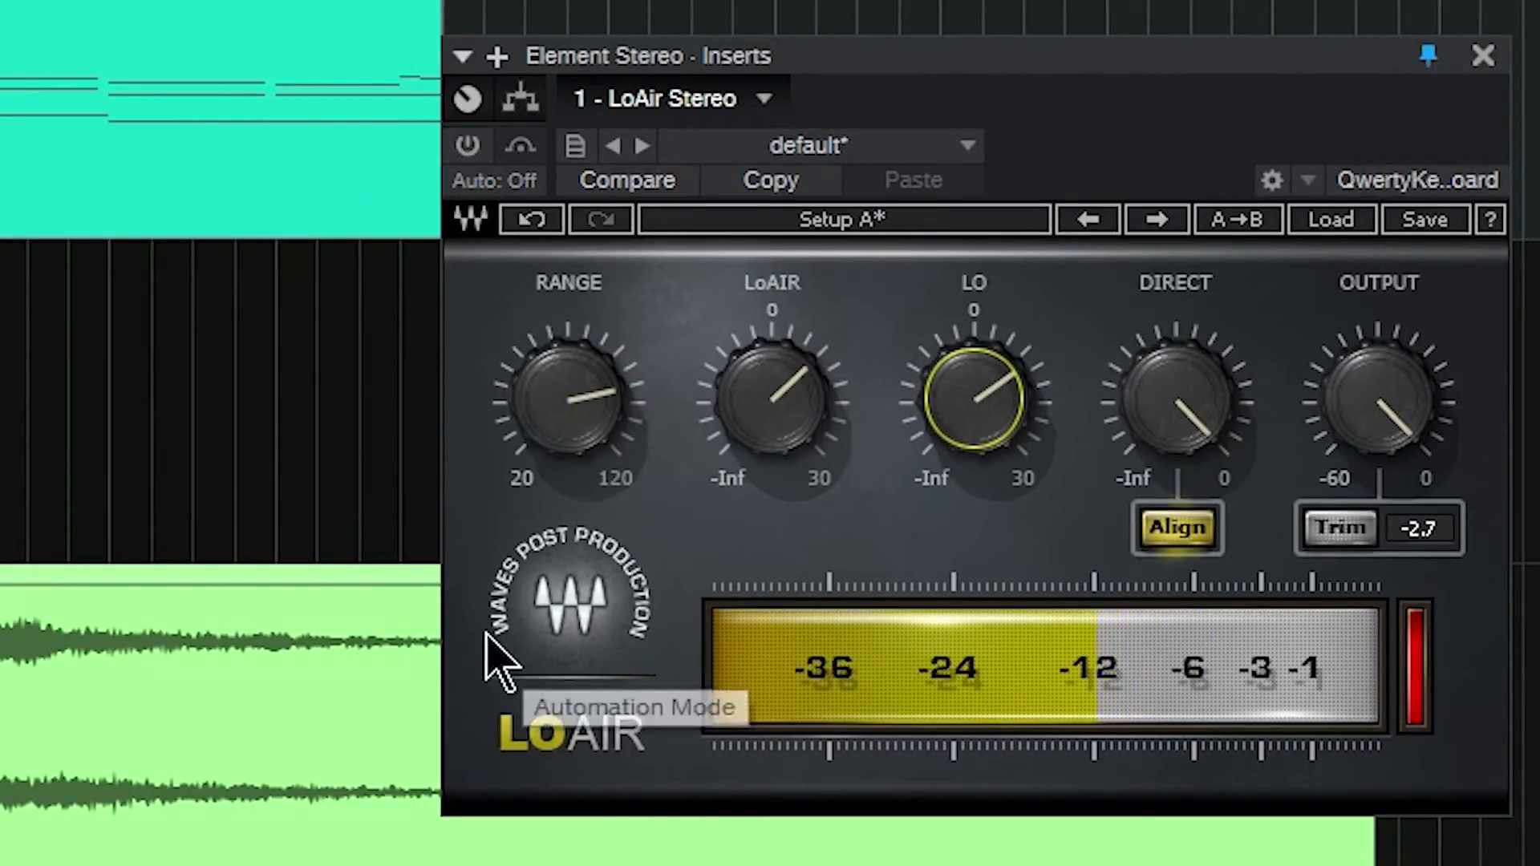
left_click(468, 145)
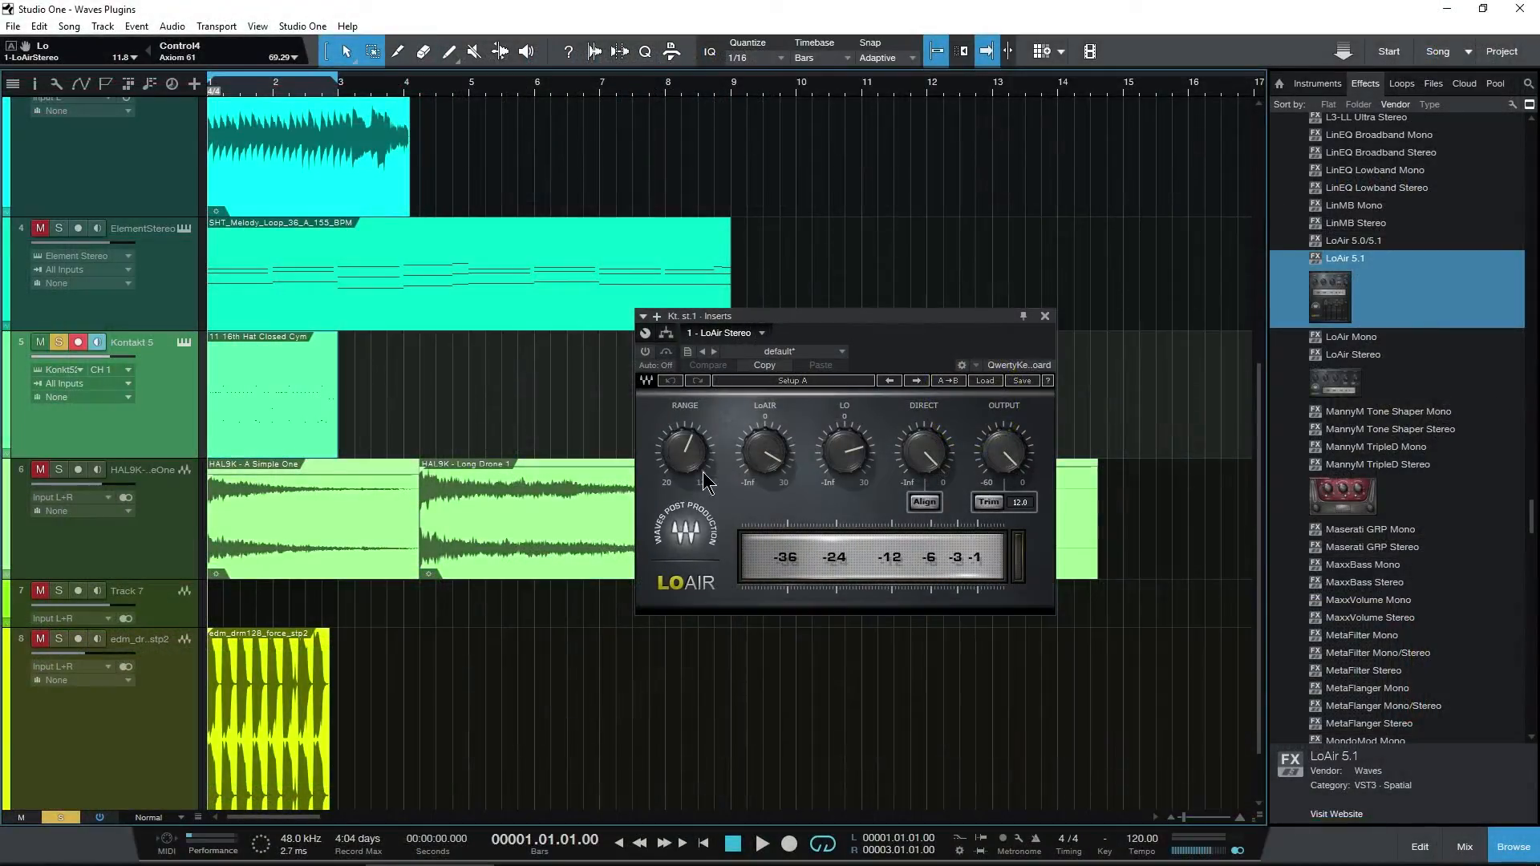
Play the Kontakt 5 track with LoAir Stereo off, activate the plug-in, and replay it while comparing bypassed and active sound
key("space")
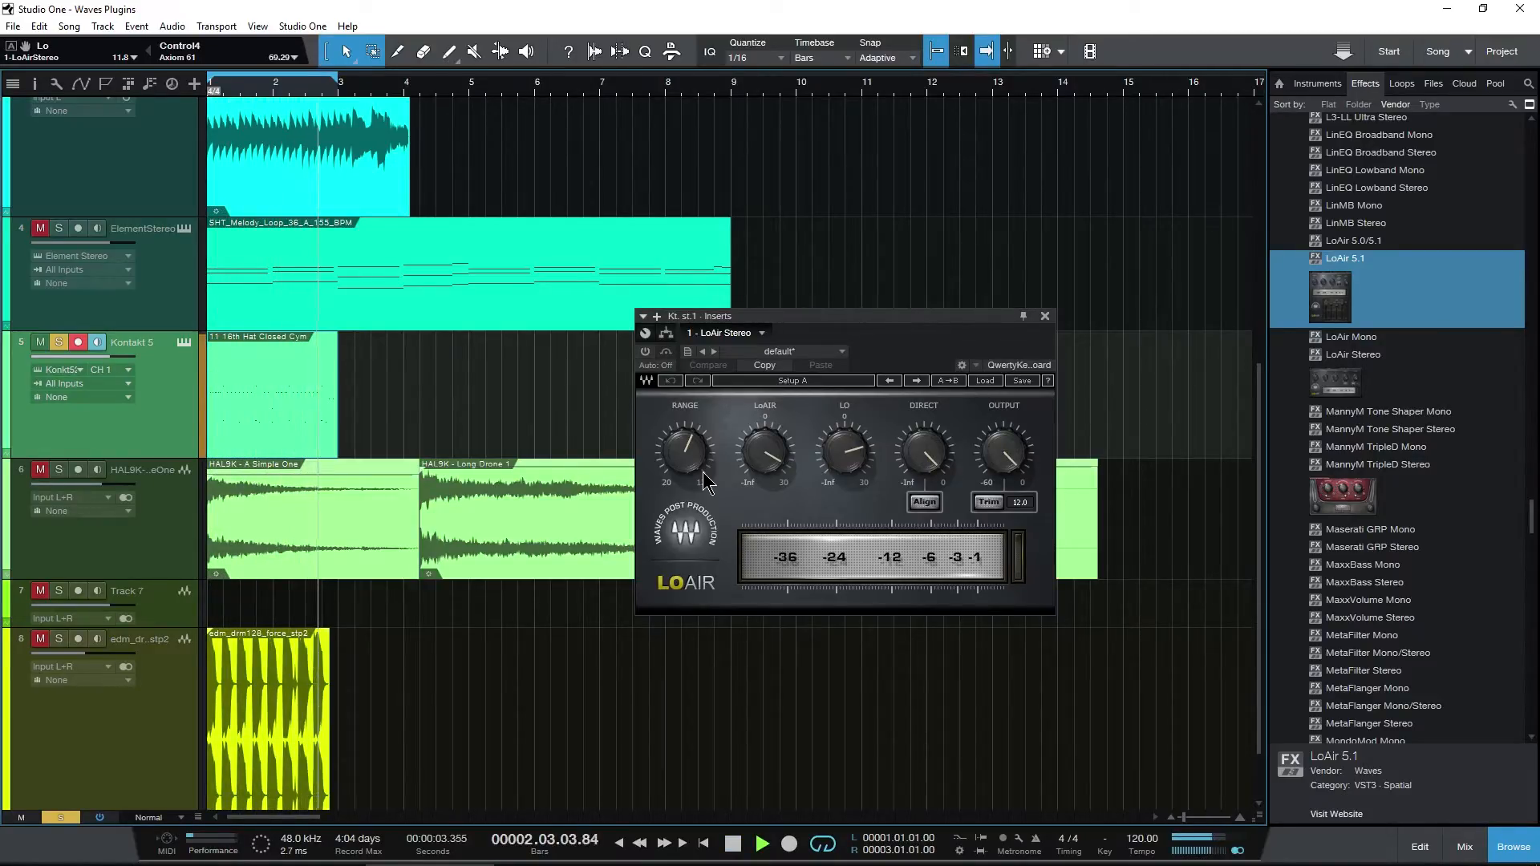
key("space")
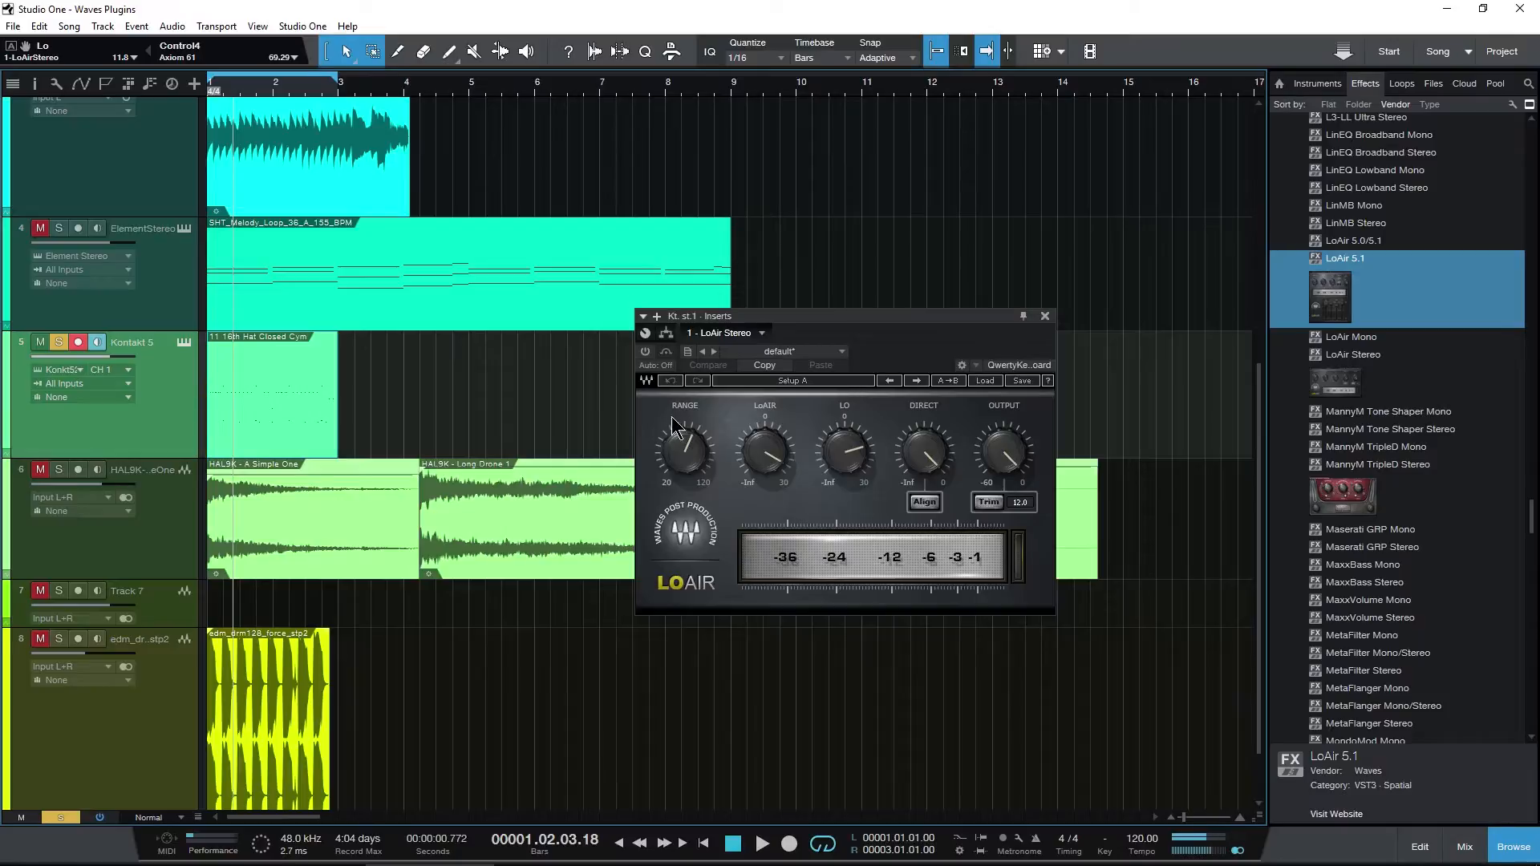
left_click(645, 353)
mouse_move(681, 447)
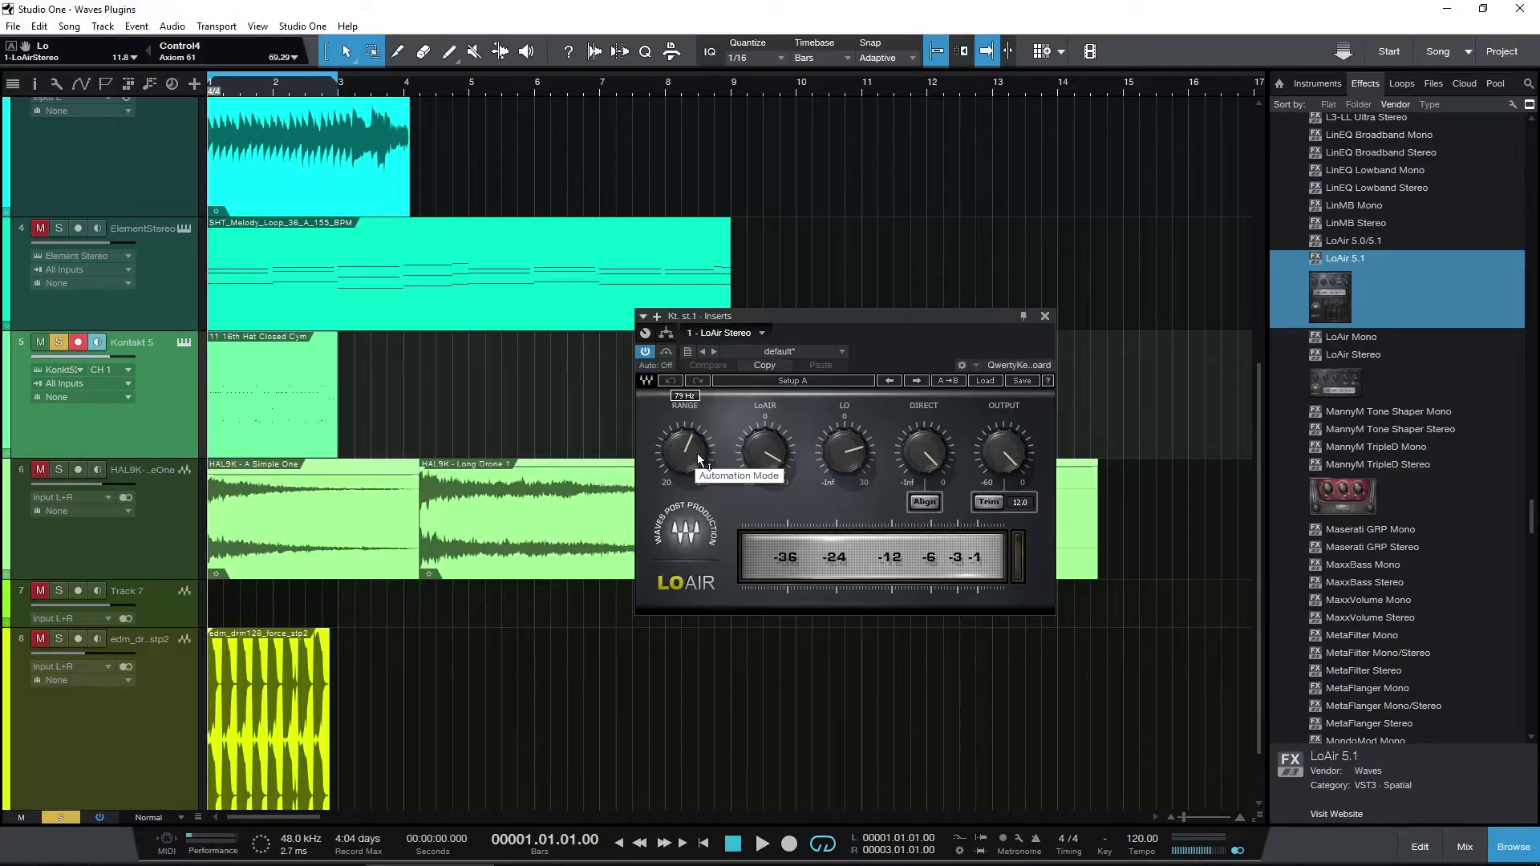
key("space")
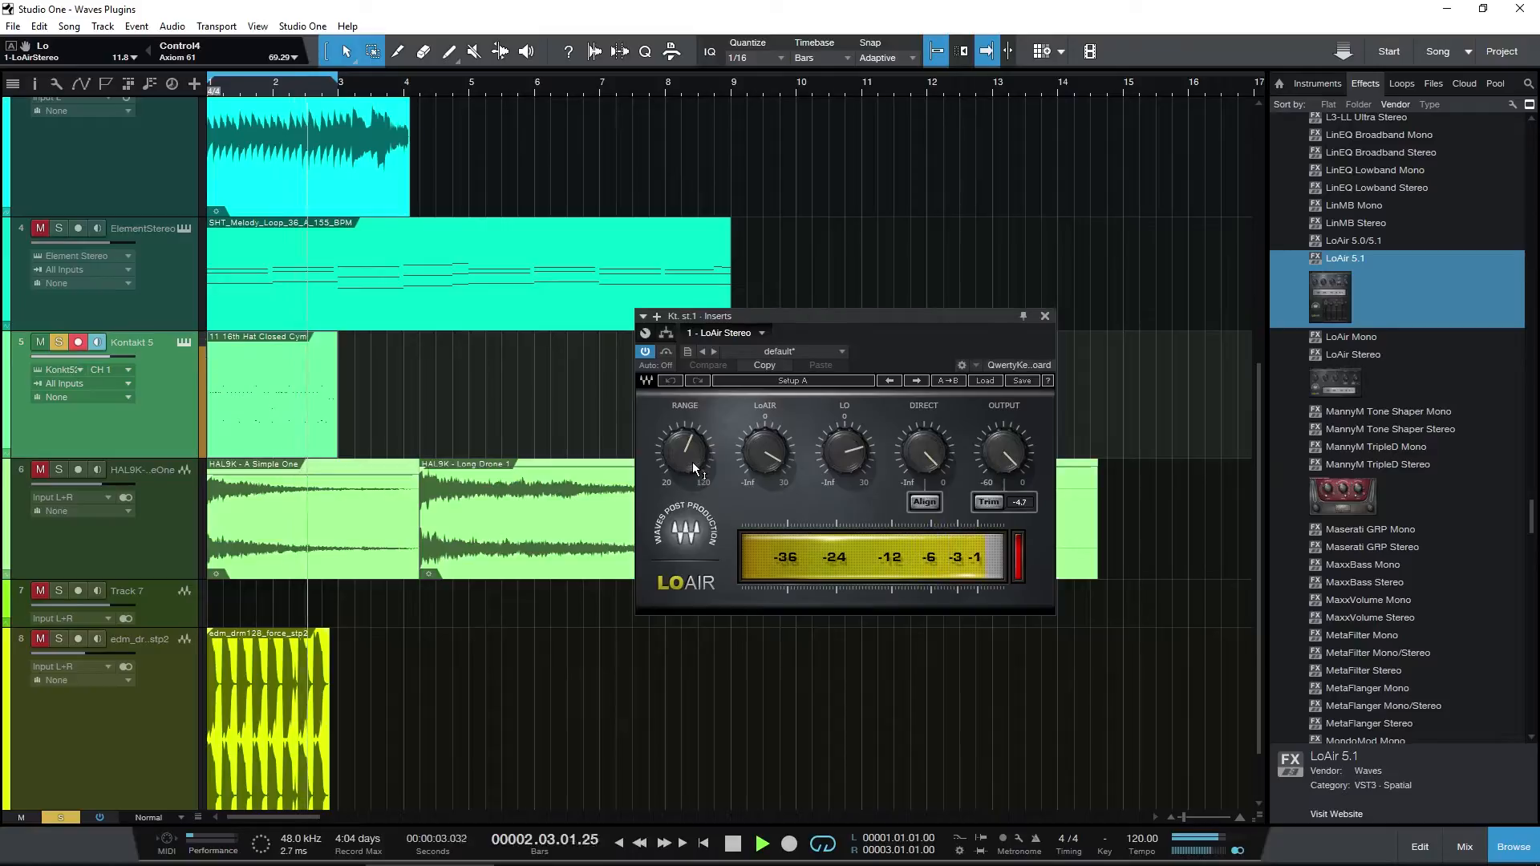
left_click(646, 353)
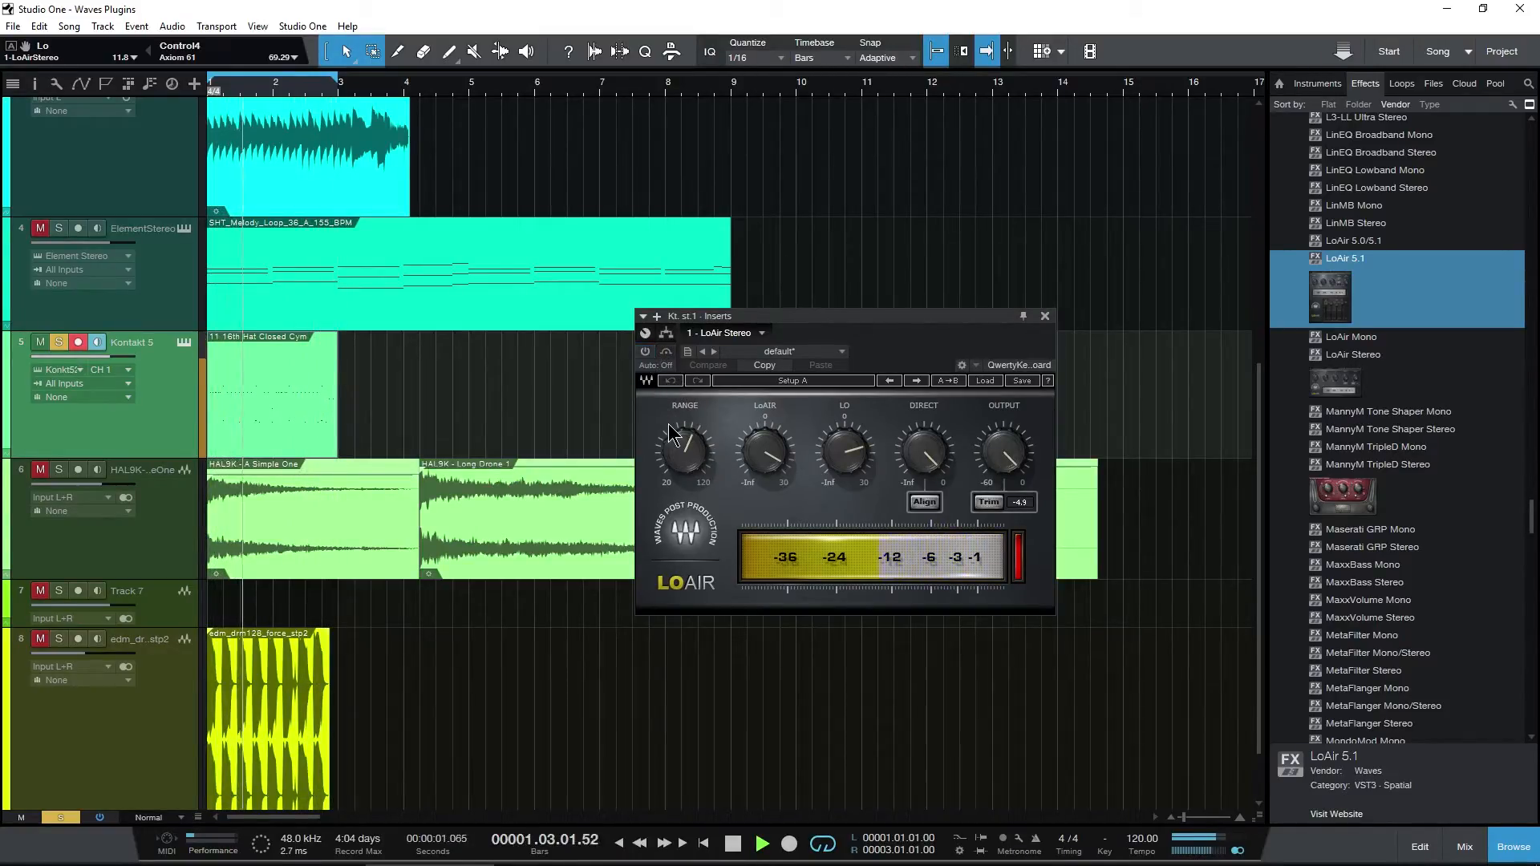
left_click(645, 352)
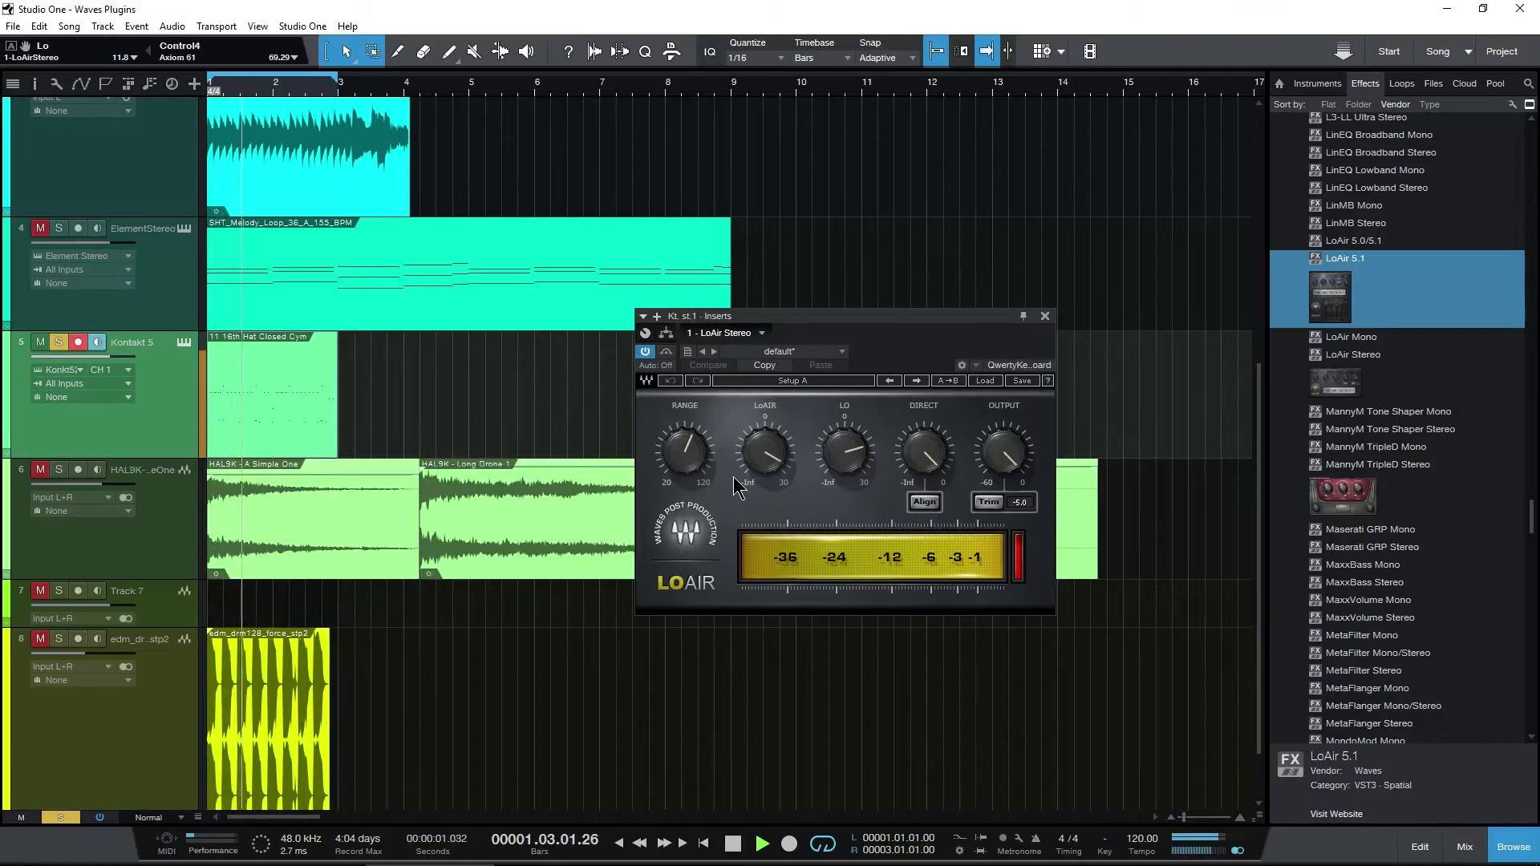
Bring up the edm_drm128_force_stp2 track's LoAir insert, solo that track, and reposition the insert window
left_click(156, 750)
left_click_drag(840, 321, 883, 327)
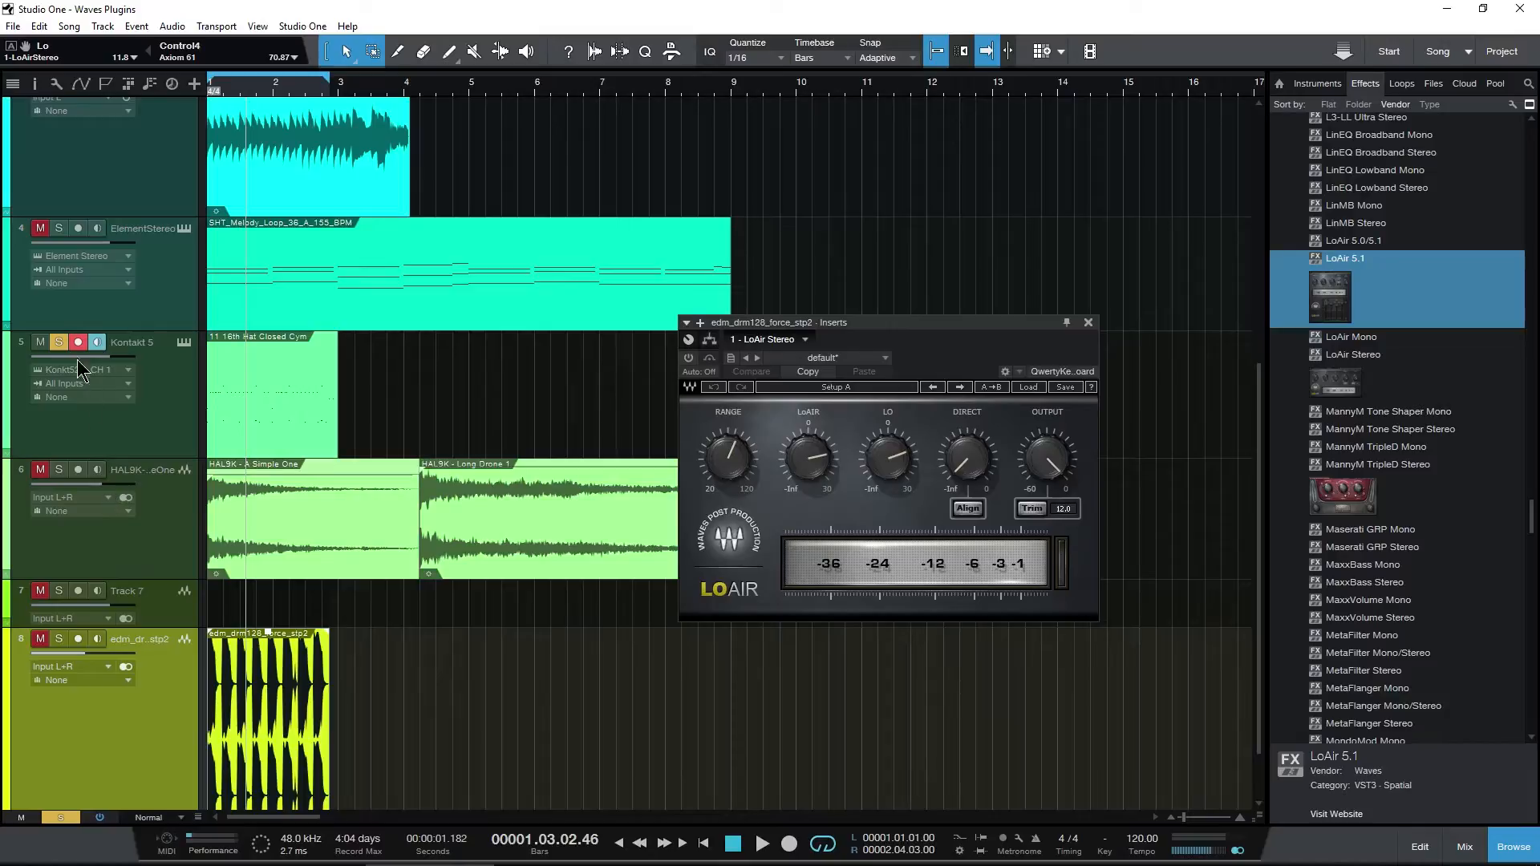
scroll(95, 486, "down", 2)
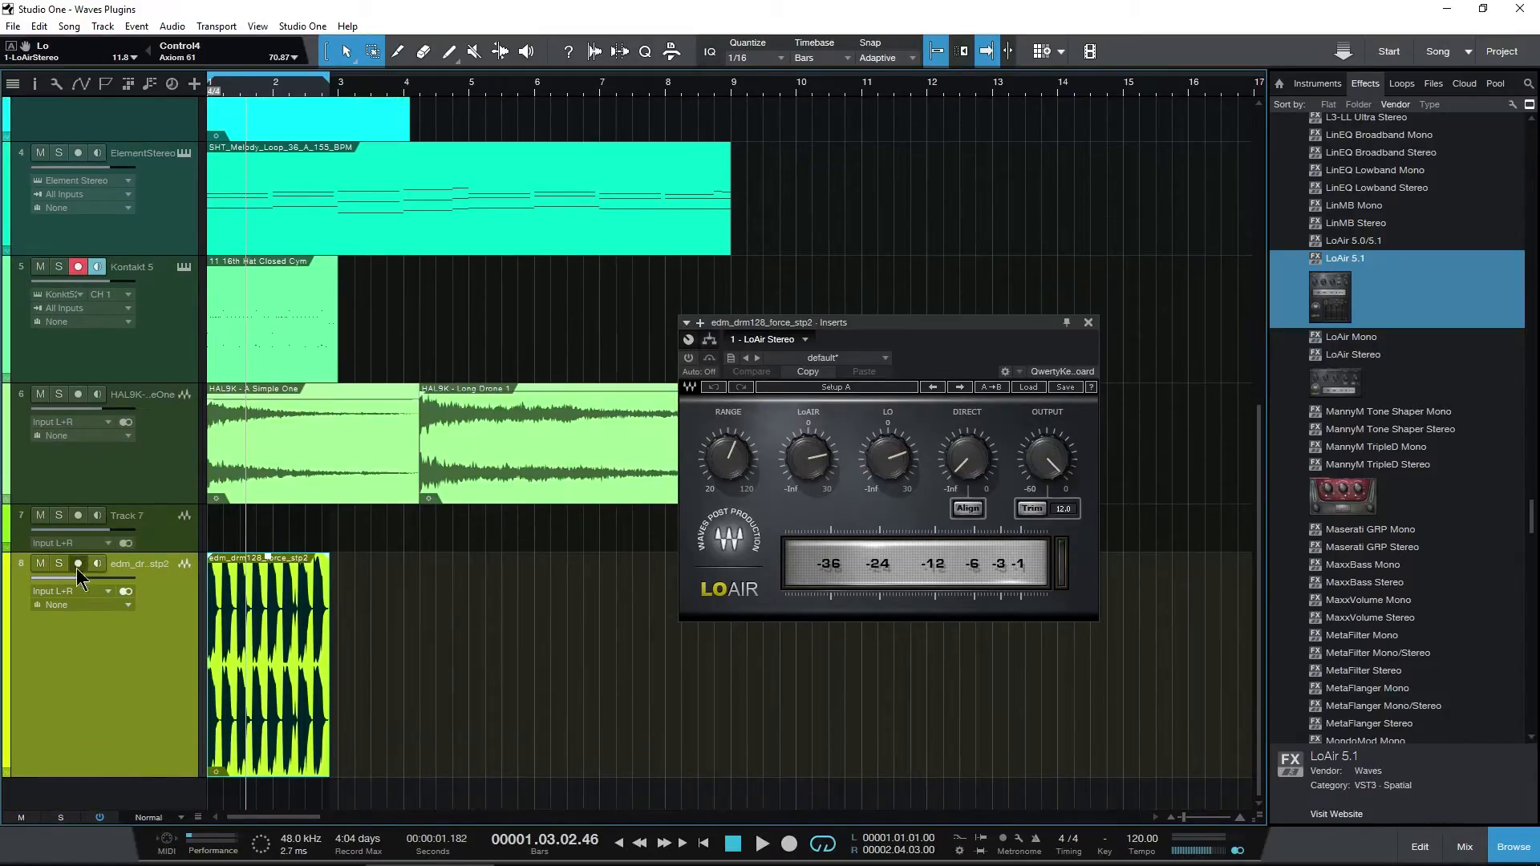
left_click(58, 563)
left_click_drag(749, 323, 791, 378)
Play the soloed drum loop from the start with LoAir bypassed, and return to the beginning
key("comma")
key("space")
key("space")
key("comma")
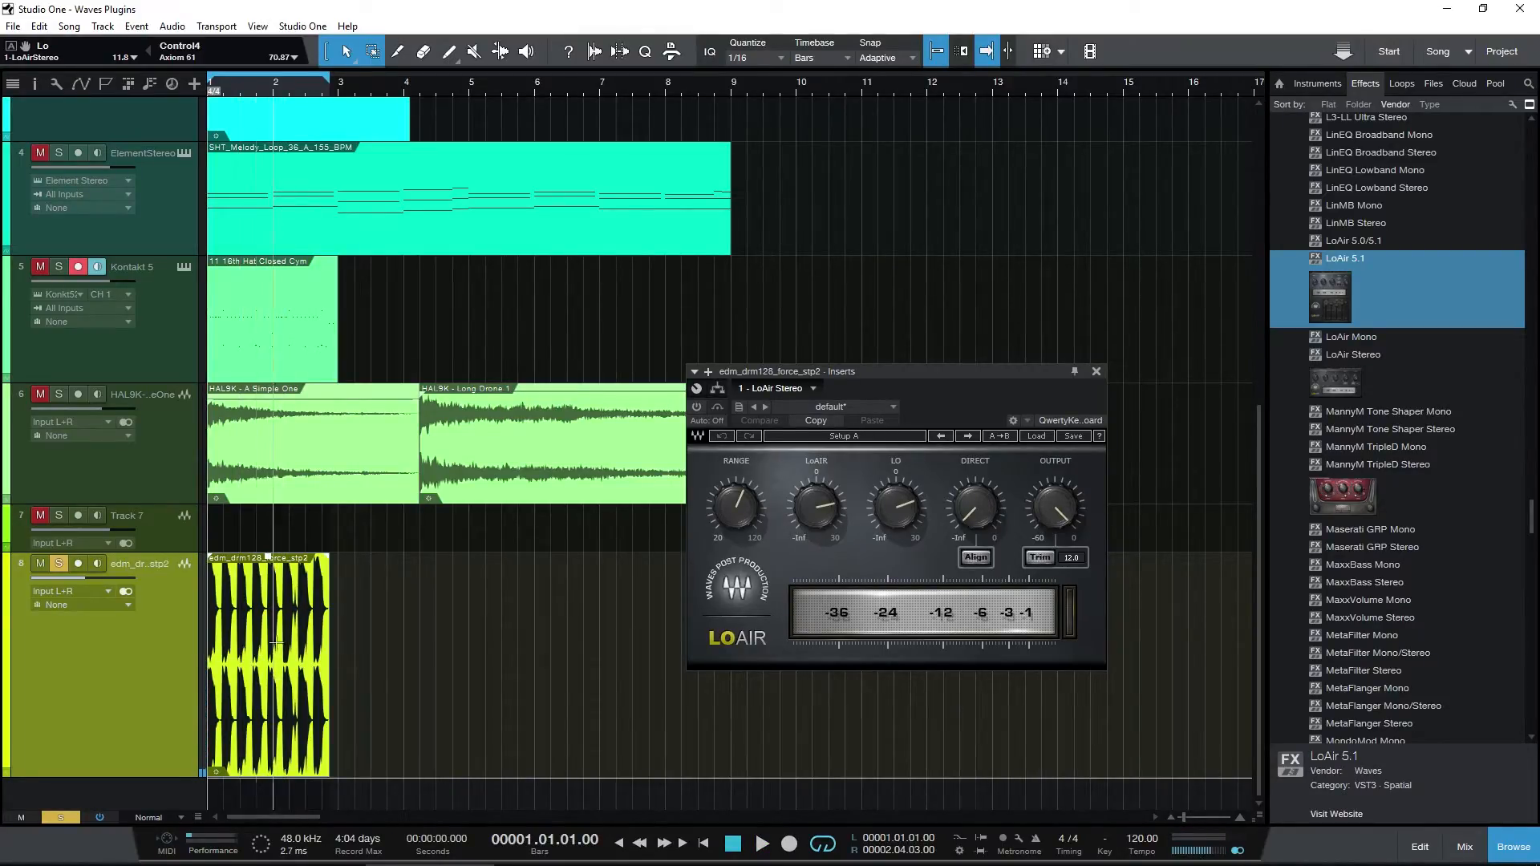
Activate LoAir on the drum track, play it with Direct at -Inf, and raise Direct to -42.0
left_click_drag(975, 507, 975, 503)
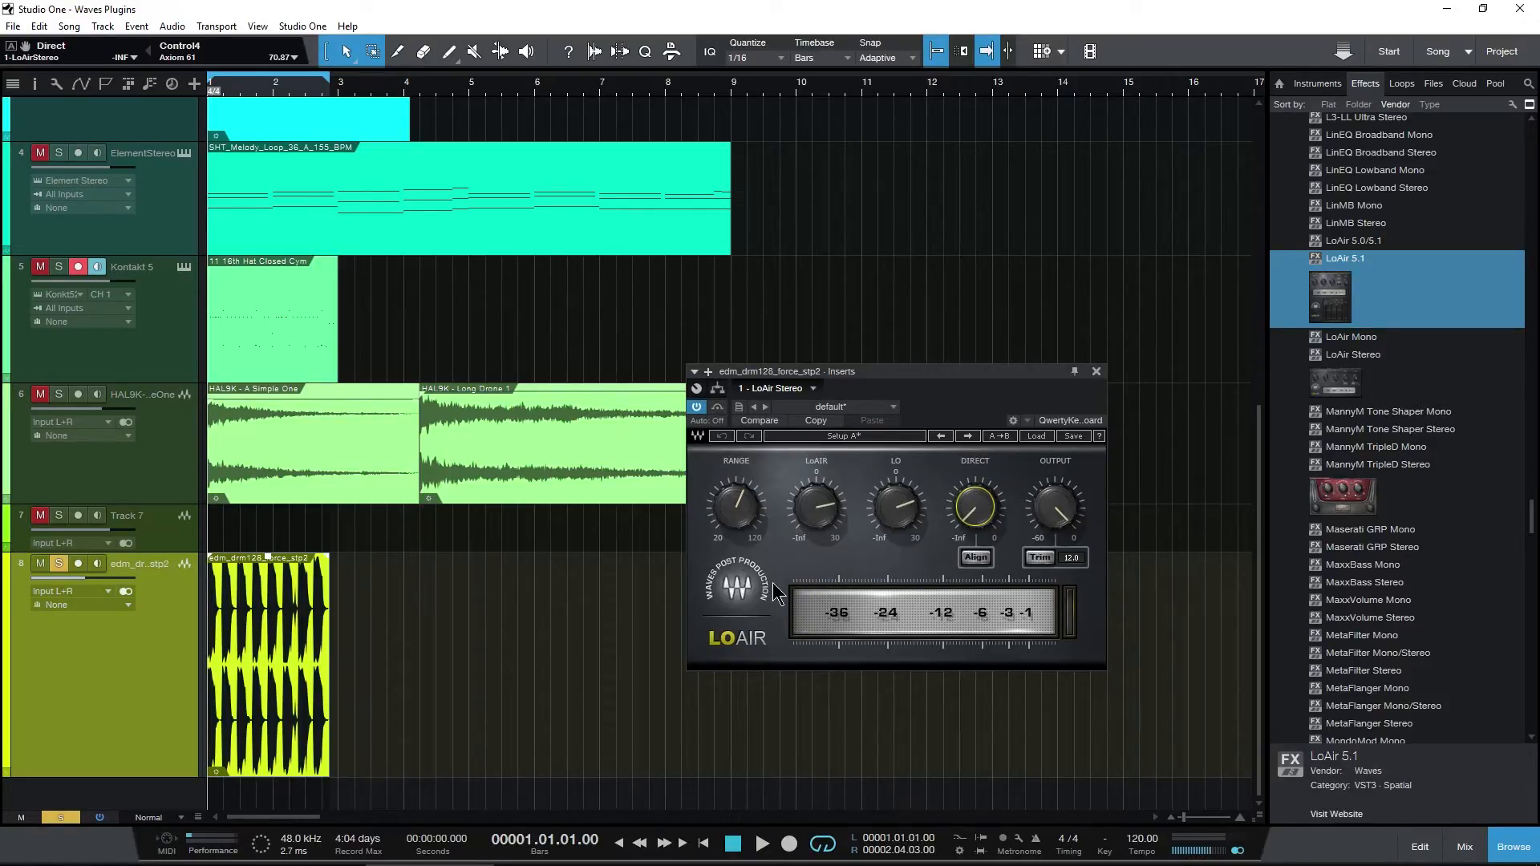
key("space")
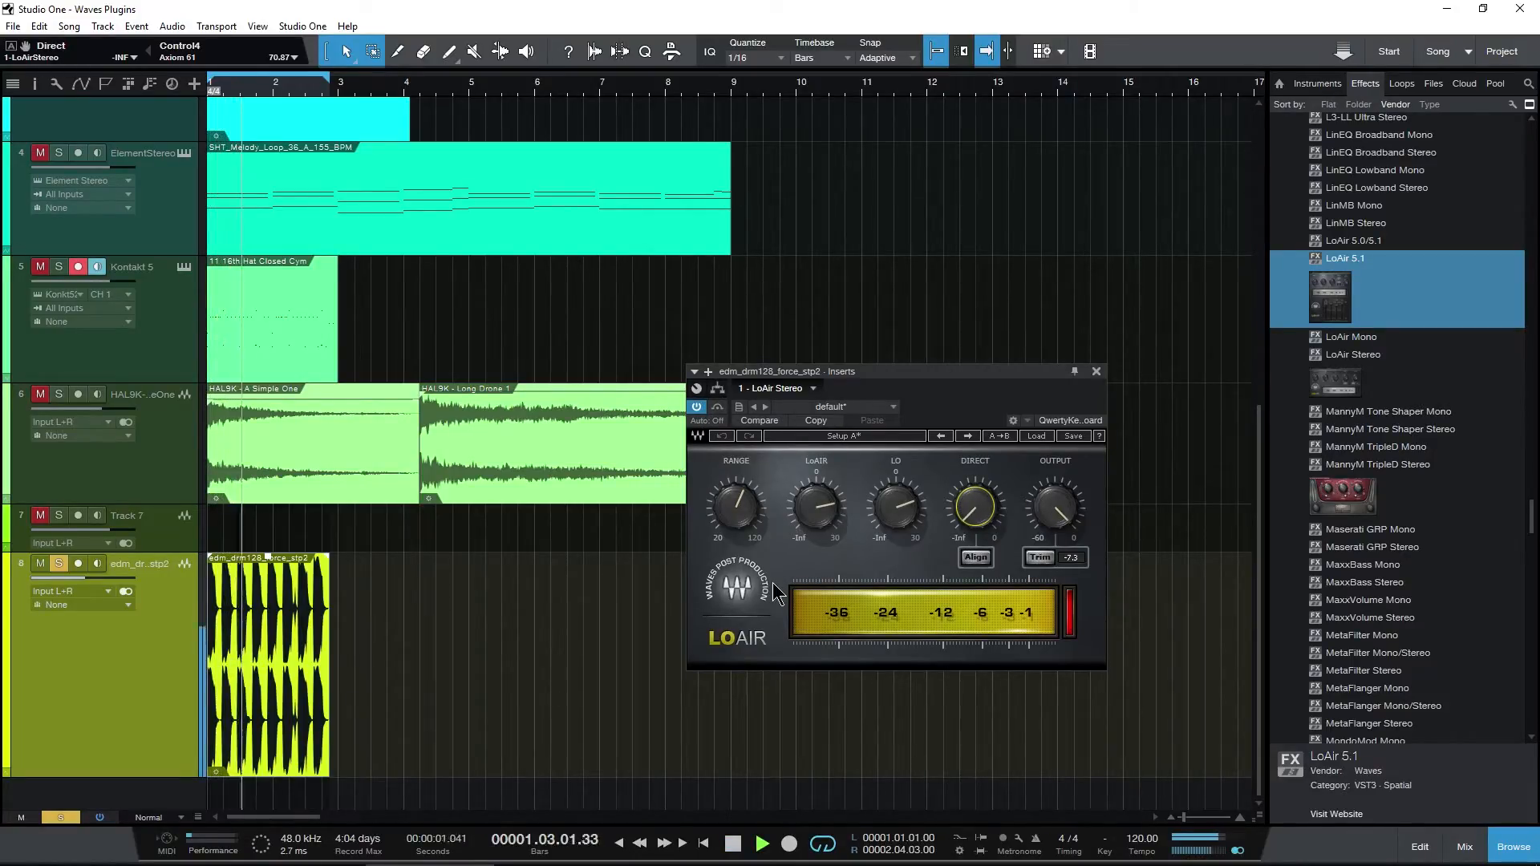
mouse_move(975, 510)
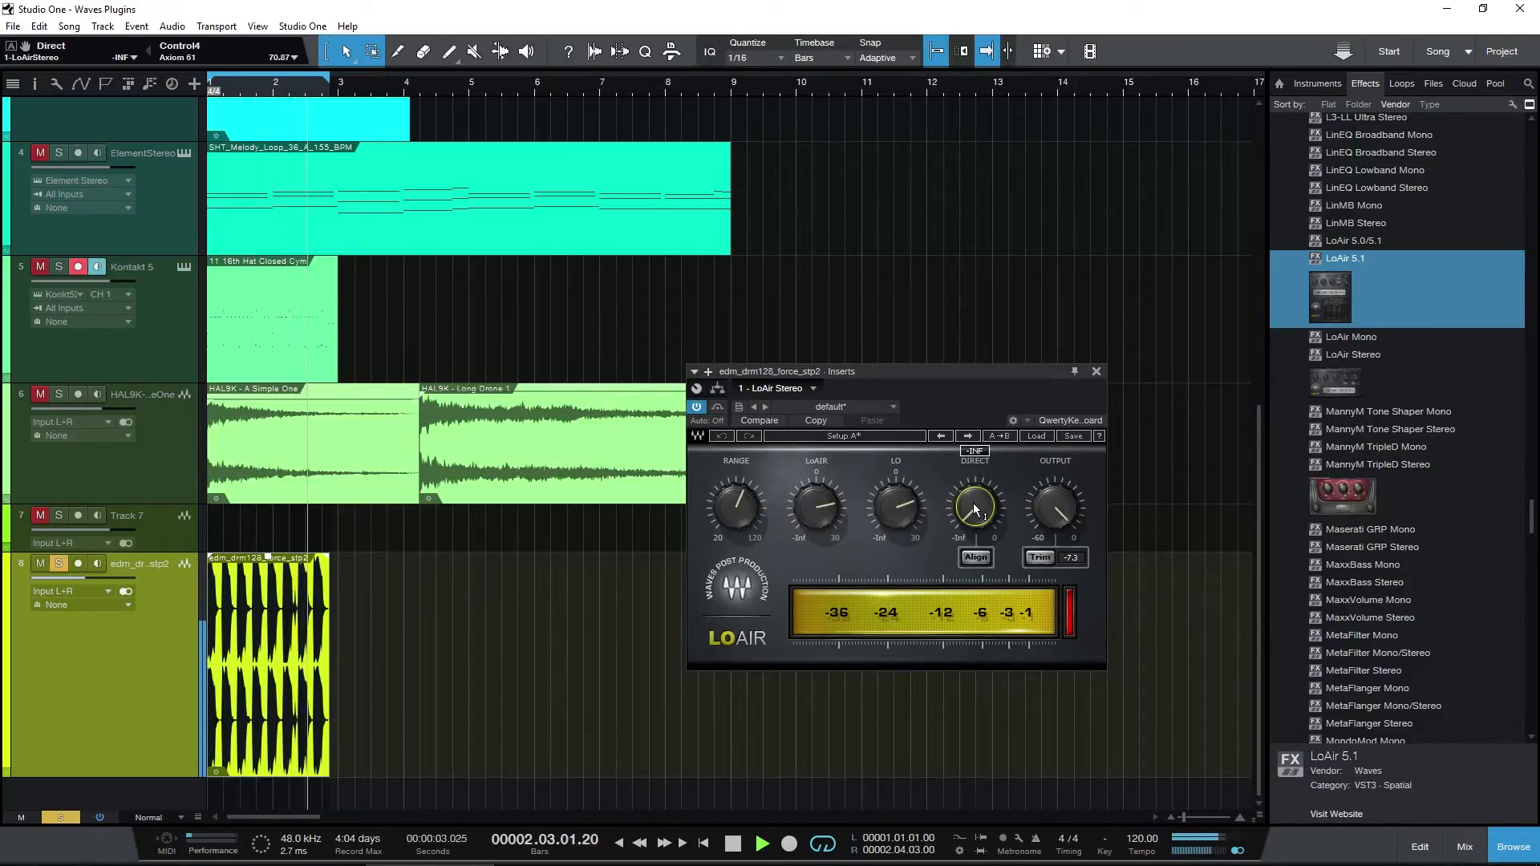
mouse_move(976, 510)
left_mouse_down()
mouse_move(975, 474)
mouse_move(983, 521)
left_mouse_up()
key("space")
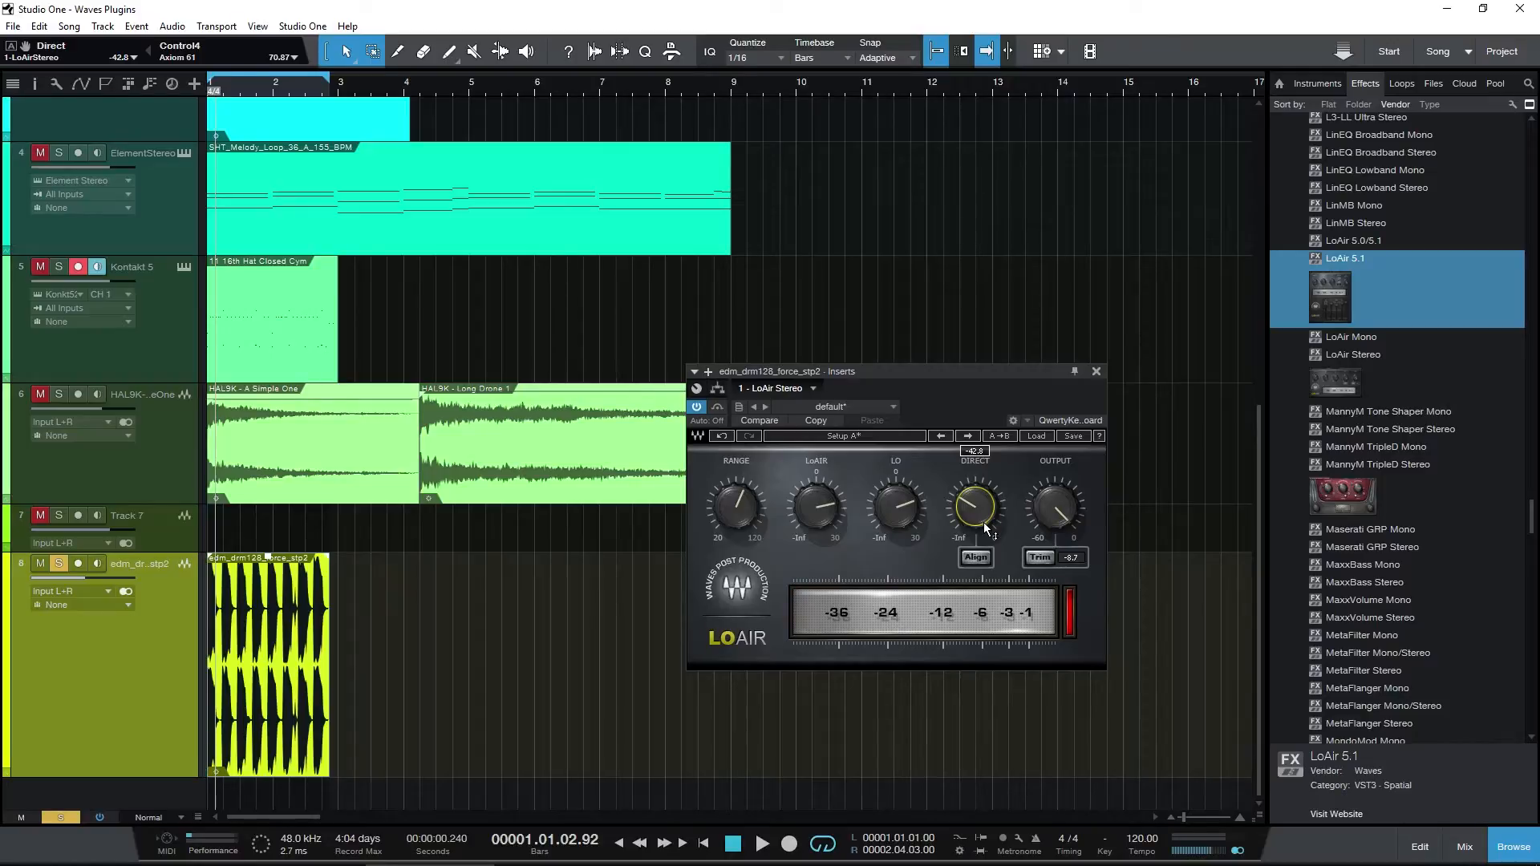
Readjust Direct on the drum track's LoAir and set LoAIR to about 11.5 while auditioning the loop
left_click_drag(984, 522, 983, 533)
left_click_drag(816, 506, 896, 523)
key("space")
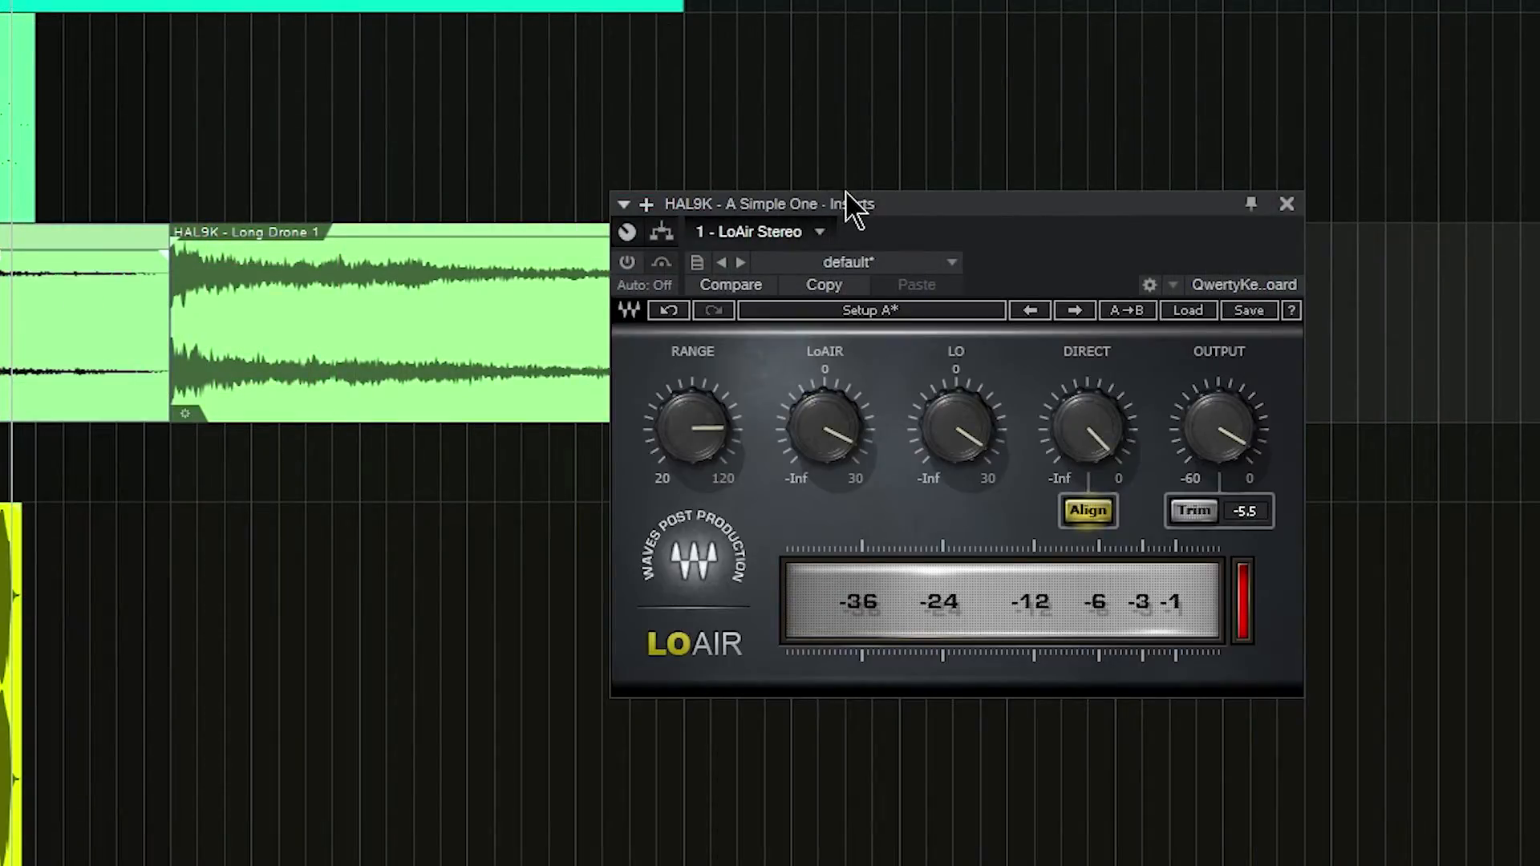
Shift the HAL9K track's insert window aside, select the Long Drone 1 clip, and play the track with LoAir bypassed
left_click_drag(845, 191, 892, 207)
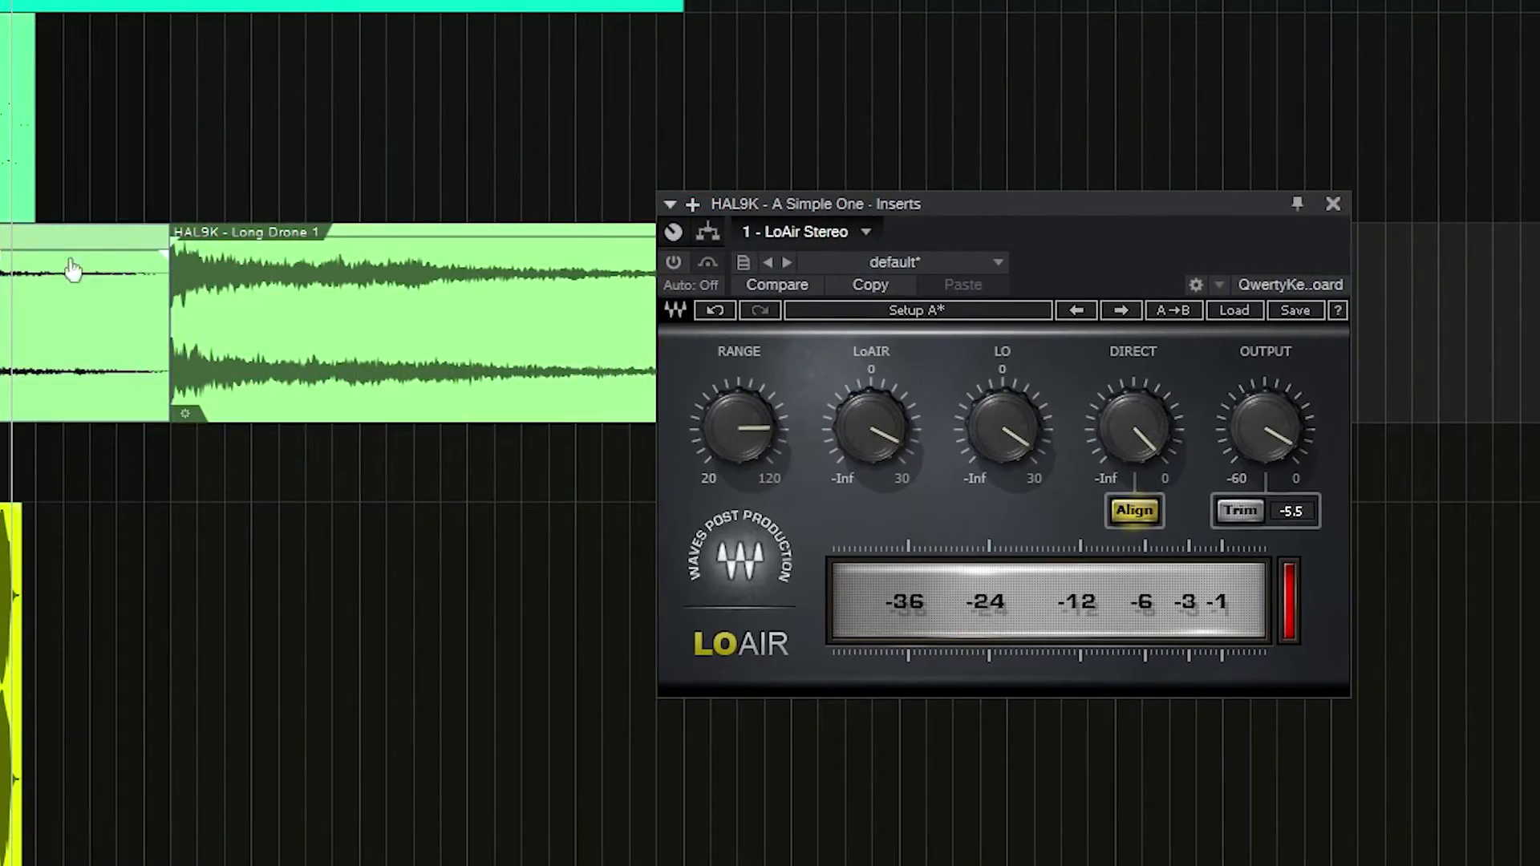
left_click(375, 372)
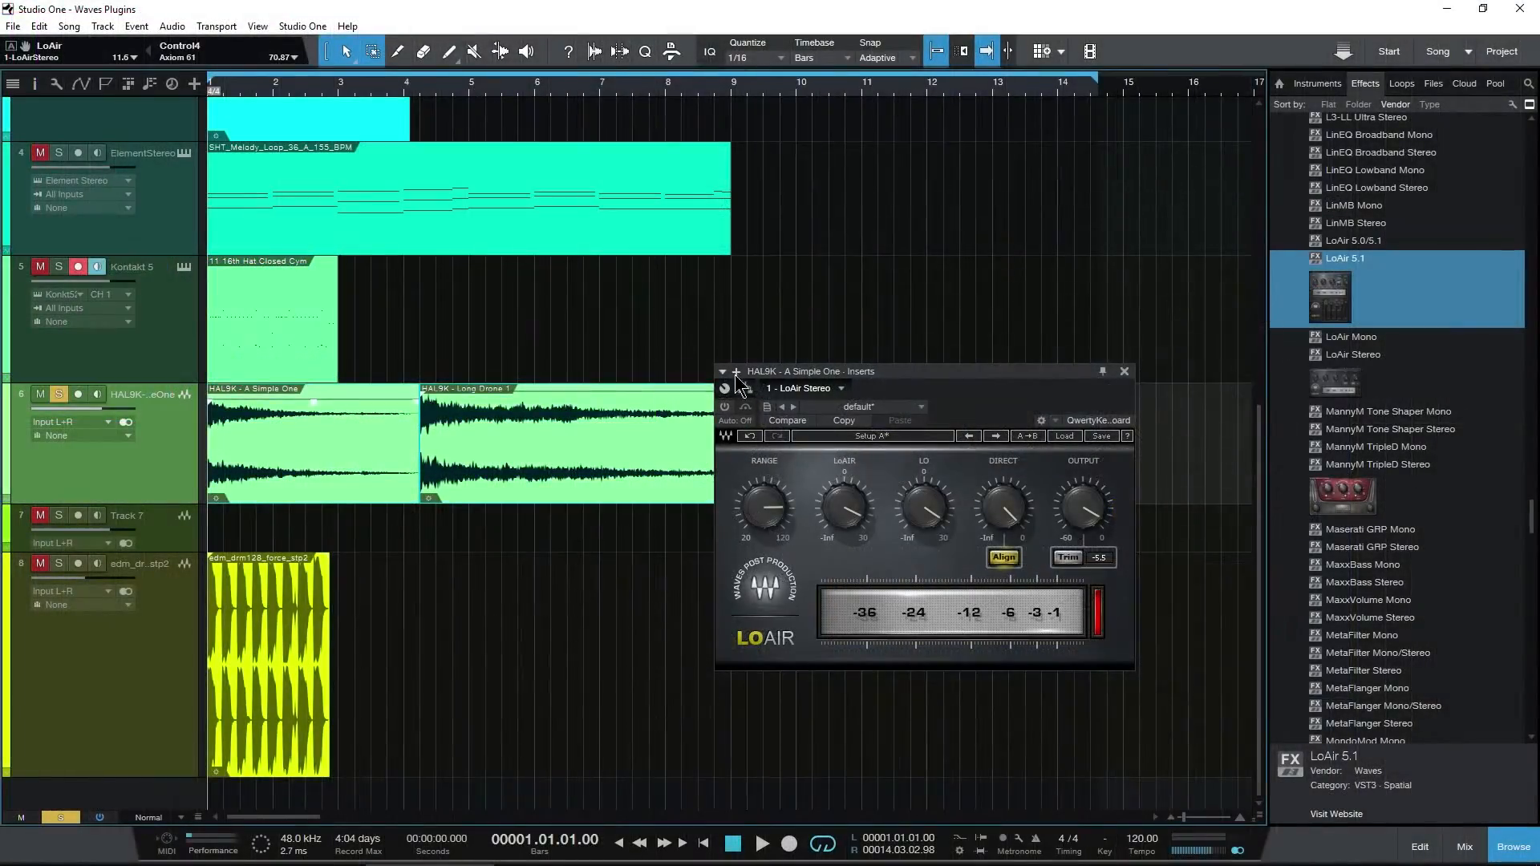
key("space")
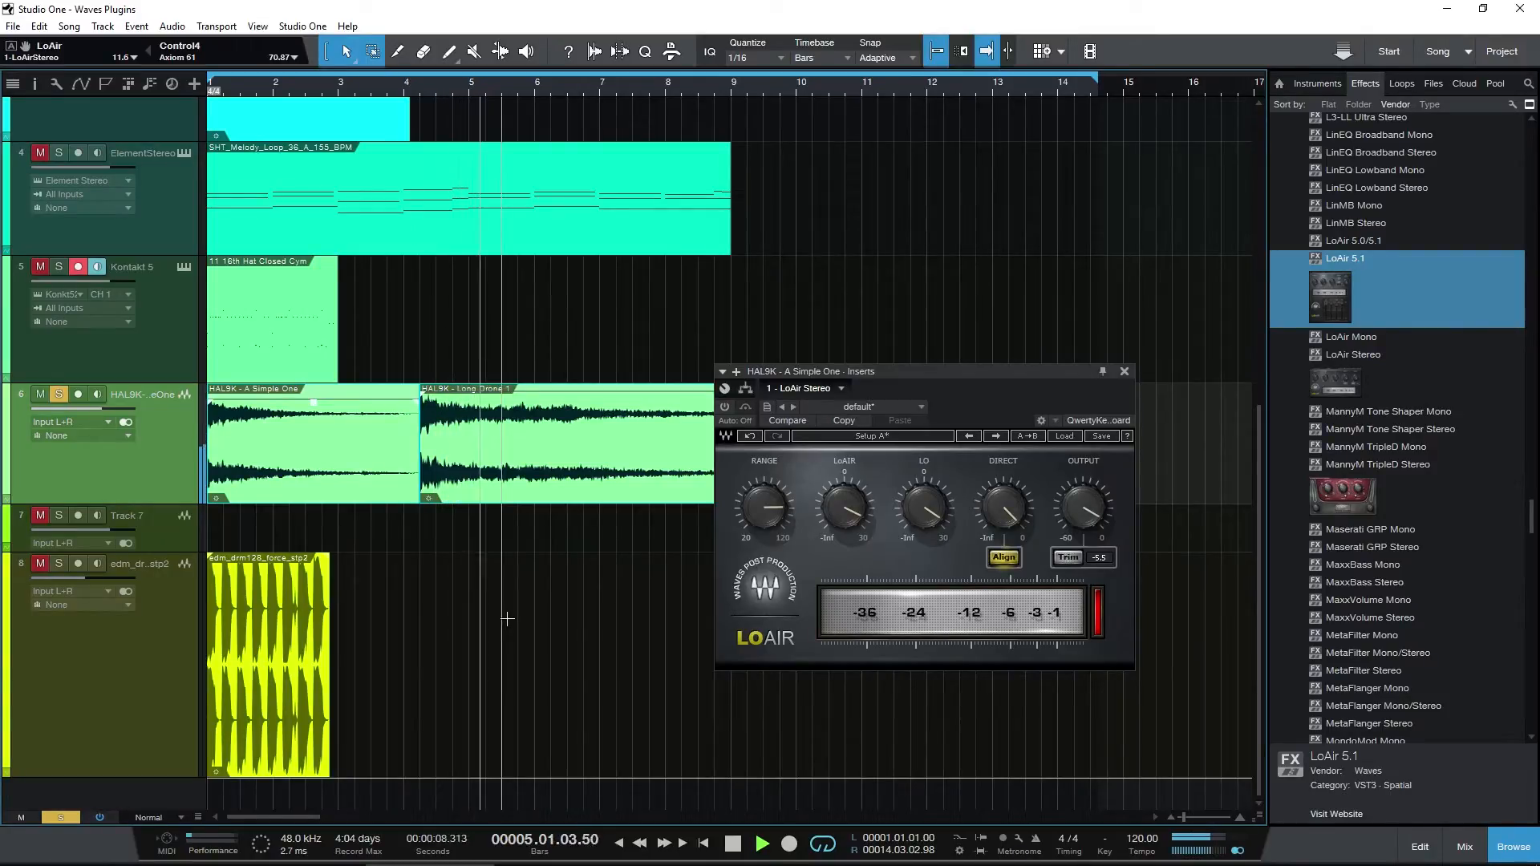
key("space")
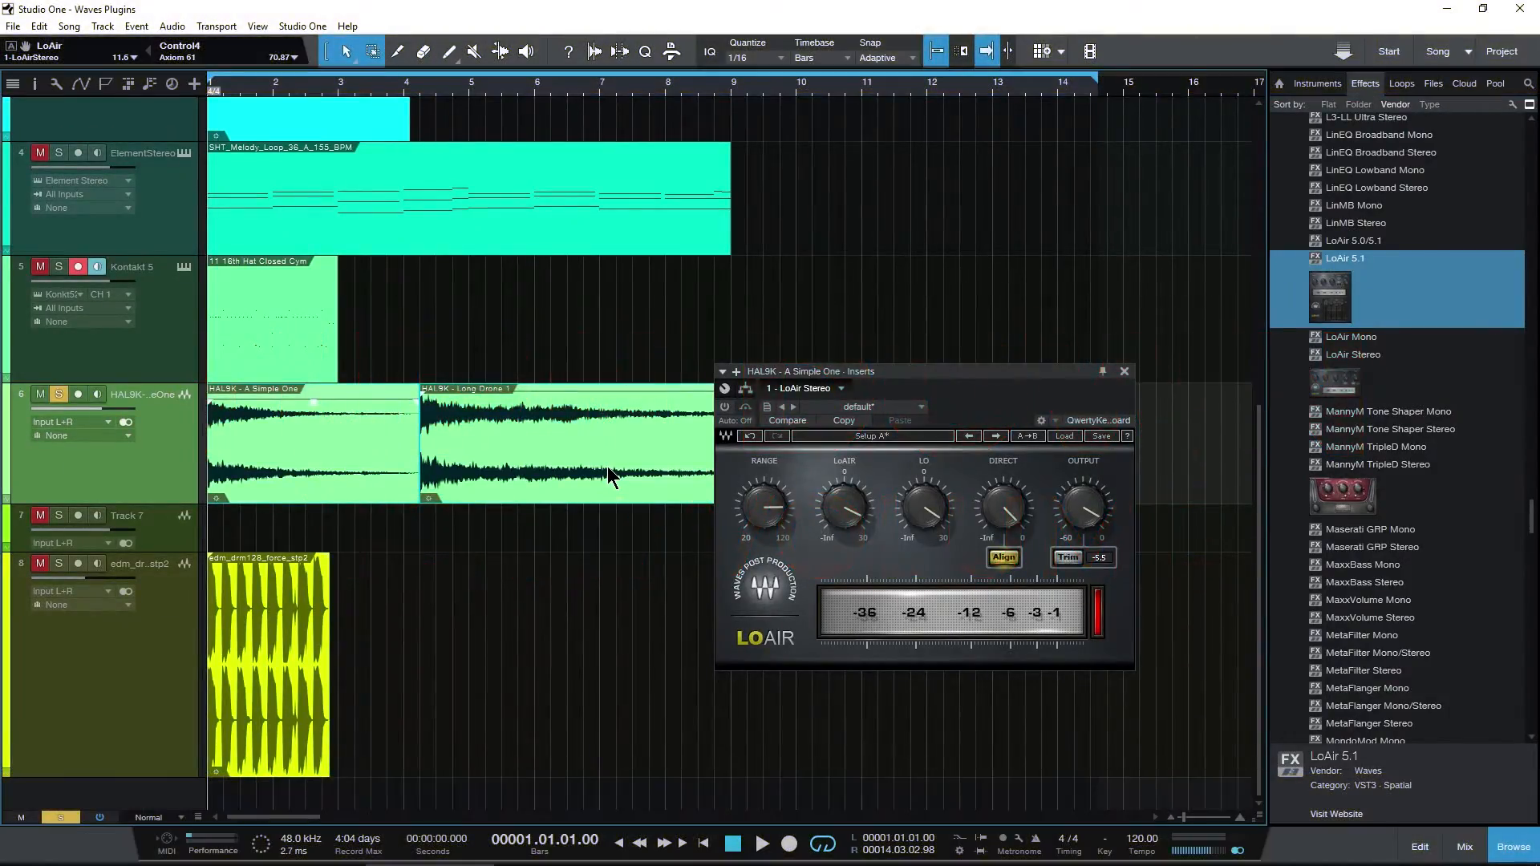
Activate LoAir on the HAL9K track and replay the long drone from bar 5 with the plug-in bypassed for comparison
left_click(724, 407)
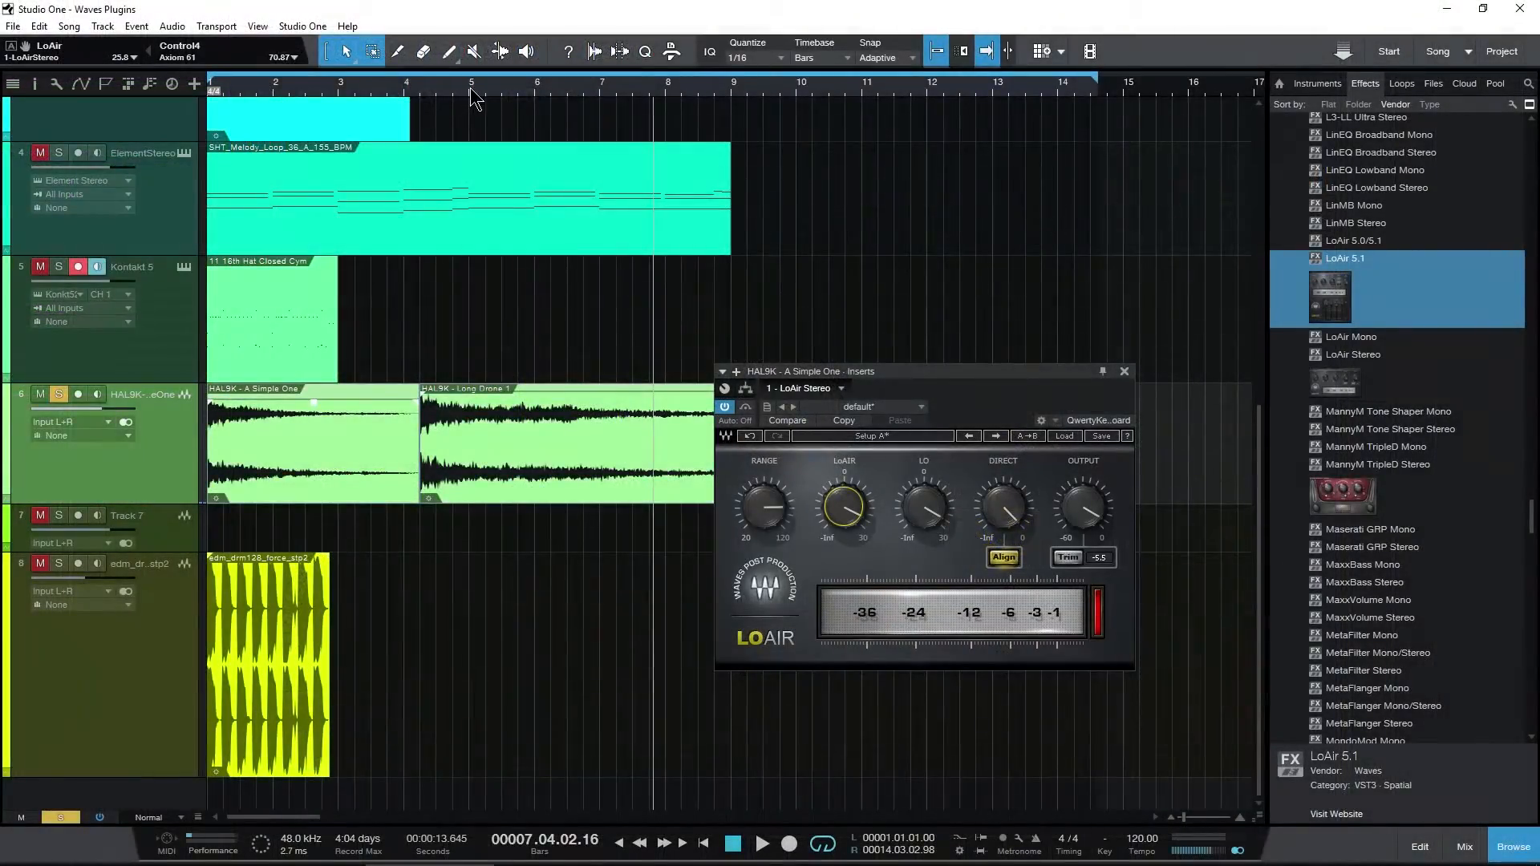
left_click(472, 90)
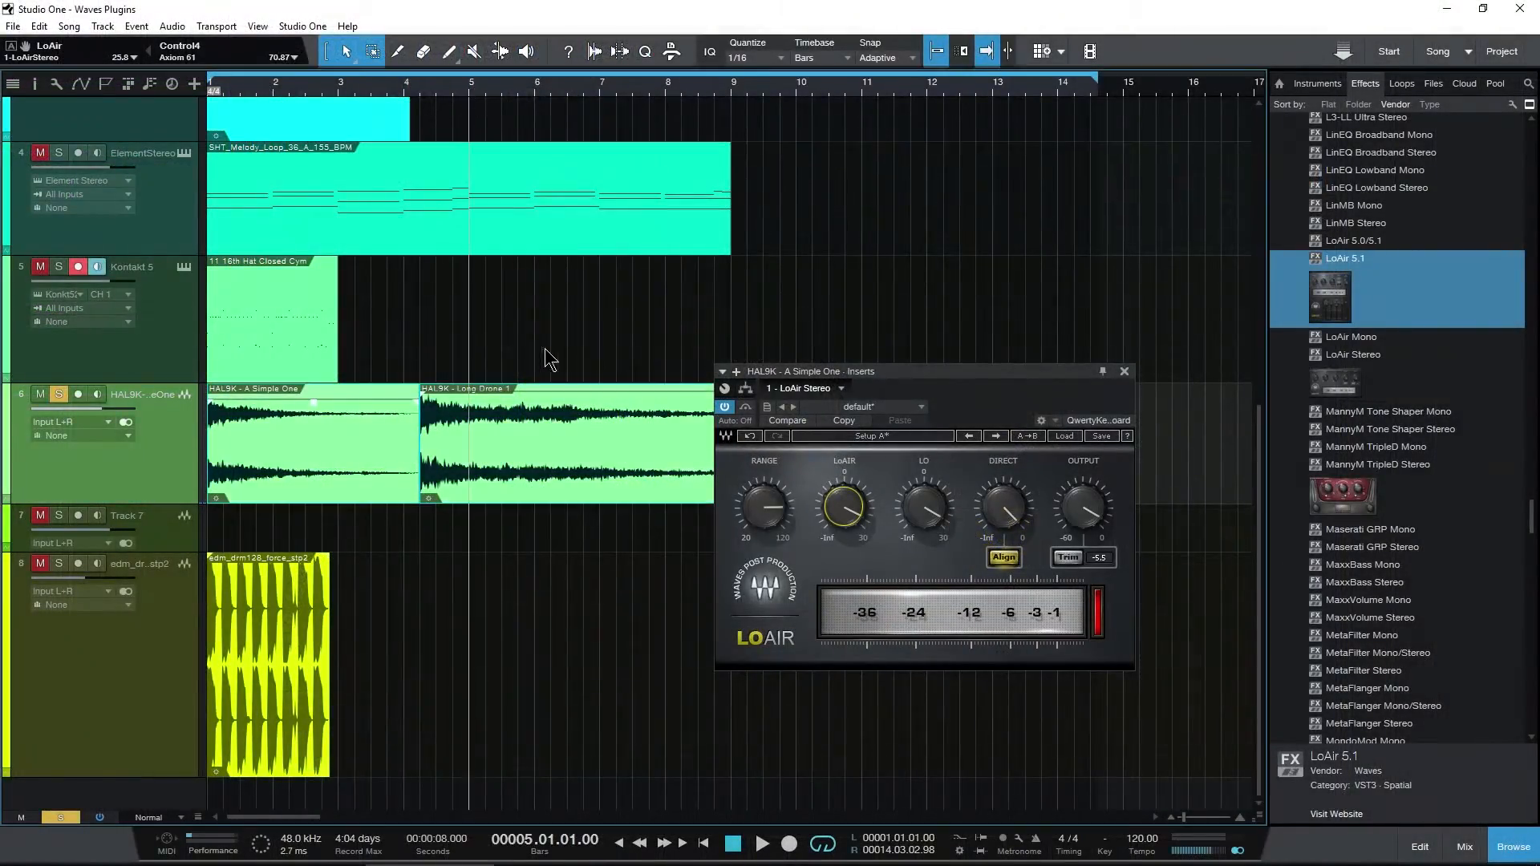
key("space")
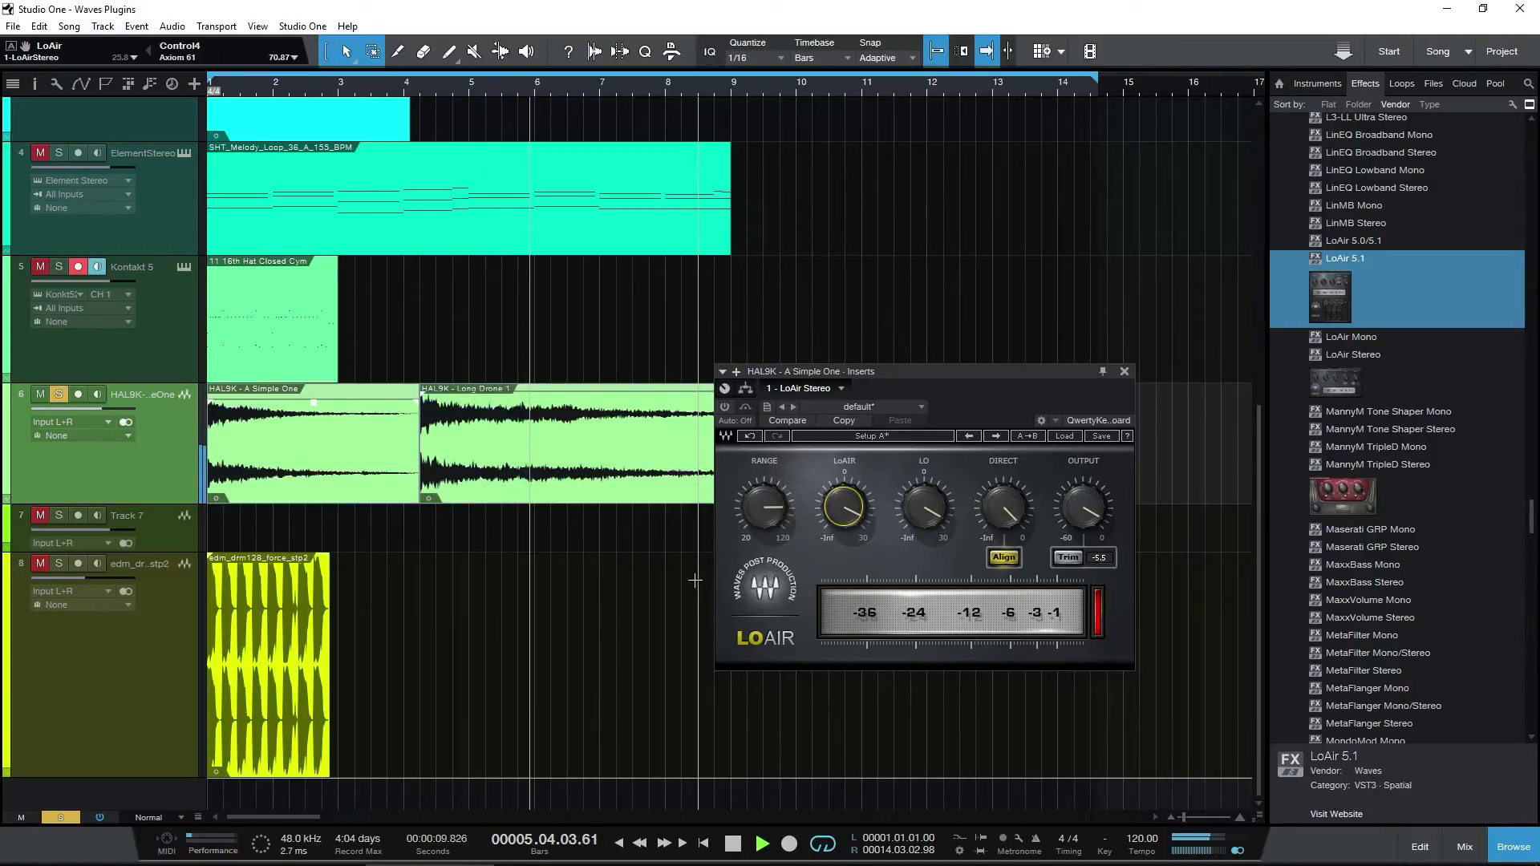
key("space")
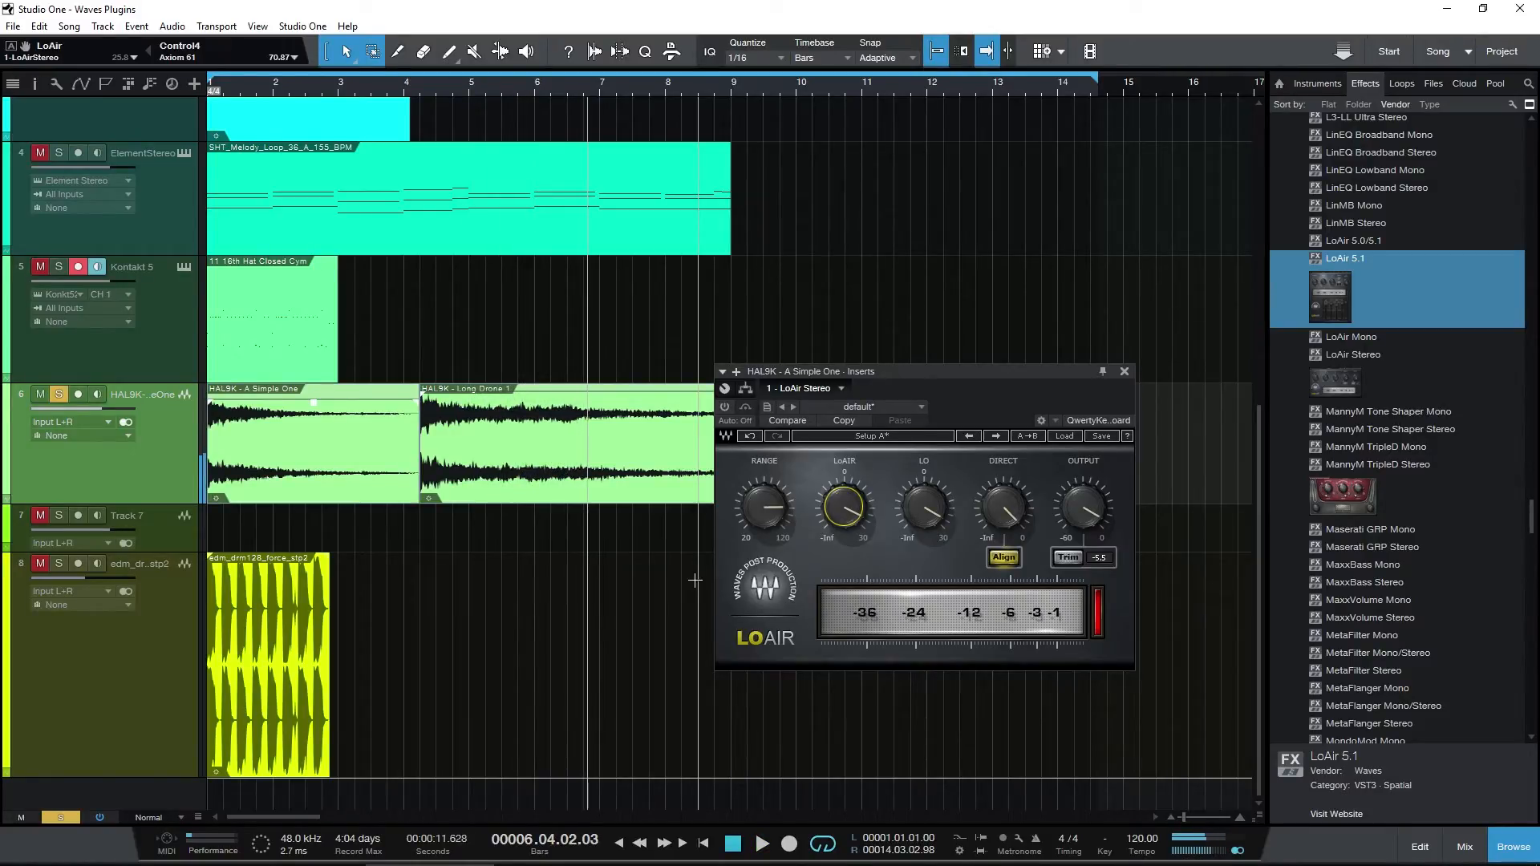
Replay the long drone from around bar 5 with LoAir active, switching the plug-in off and back on
left_click(483, 84)
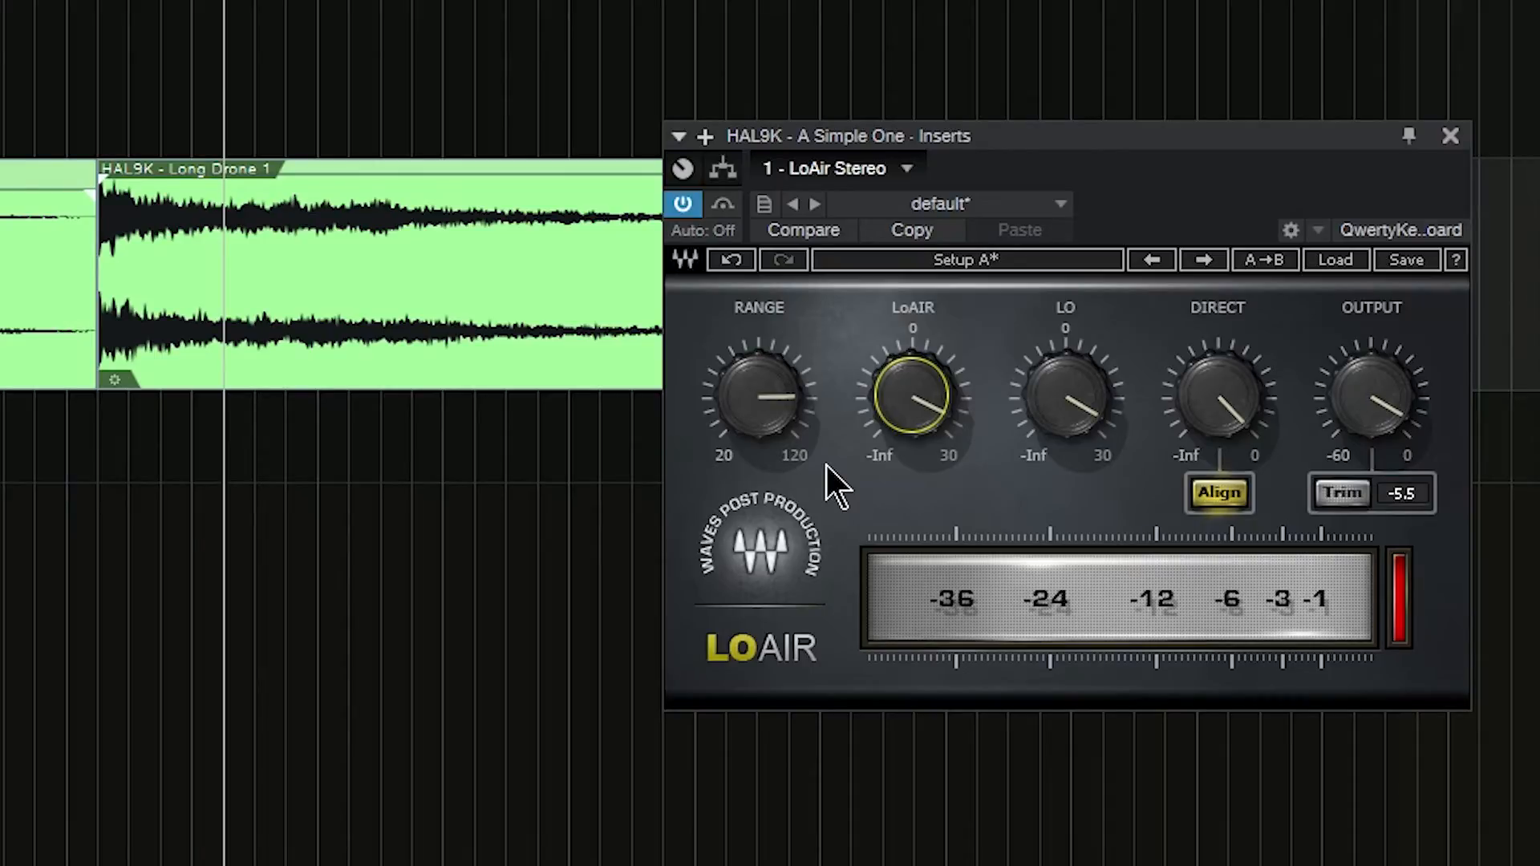
key("space")
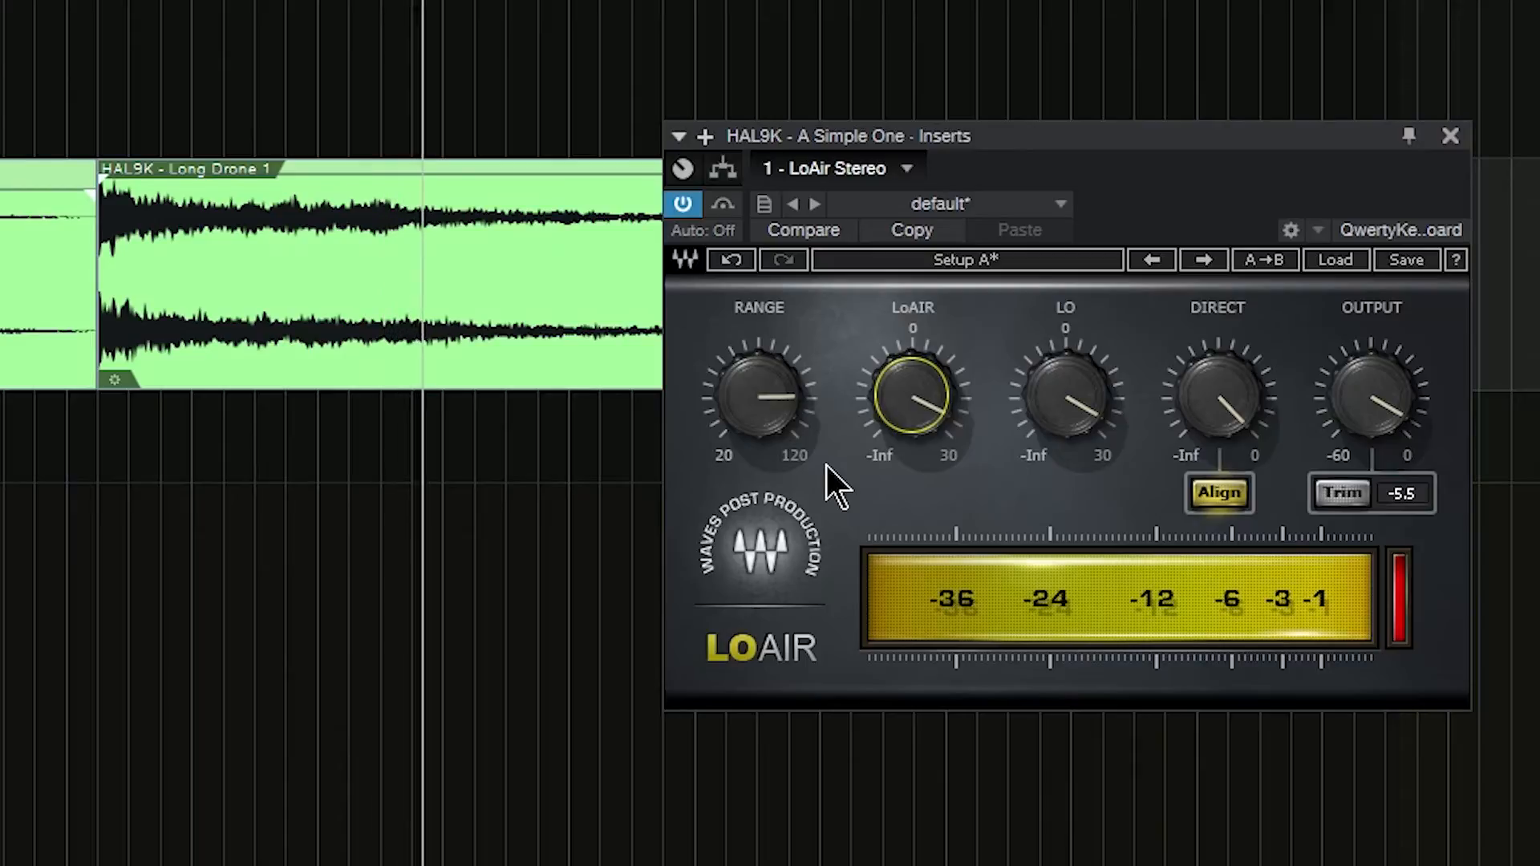
left_click(684, 205)
left_click(684, 201)
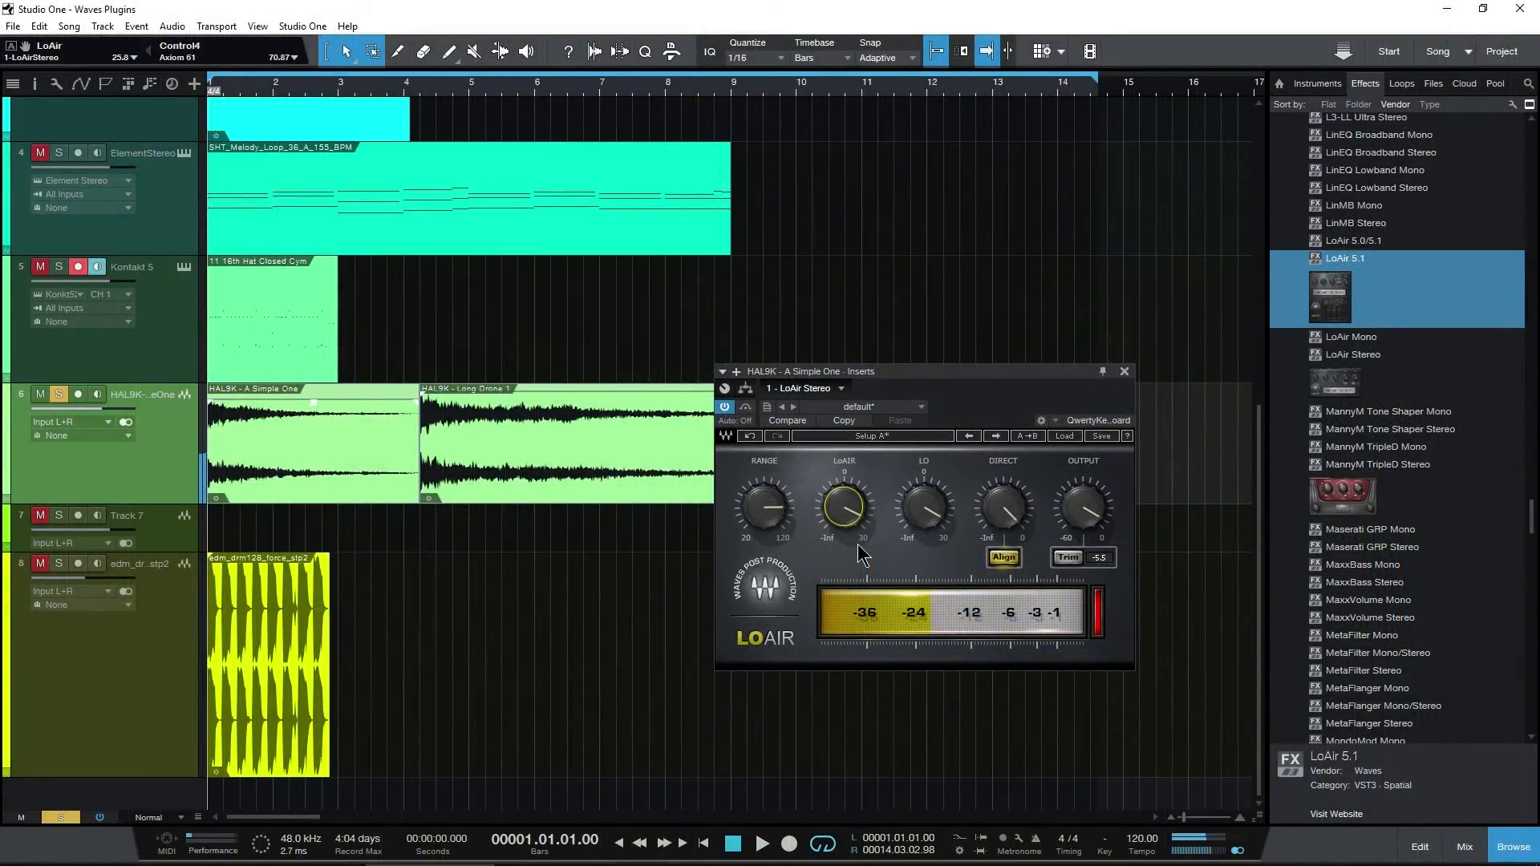
Play the HAL9K clips from the beginning through the active LoAir Stereo and stop playback during the drone
key("space")
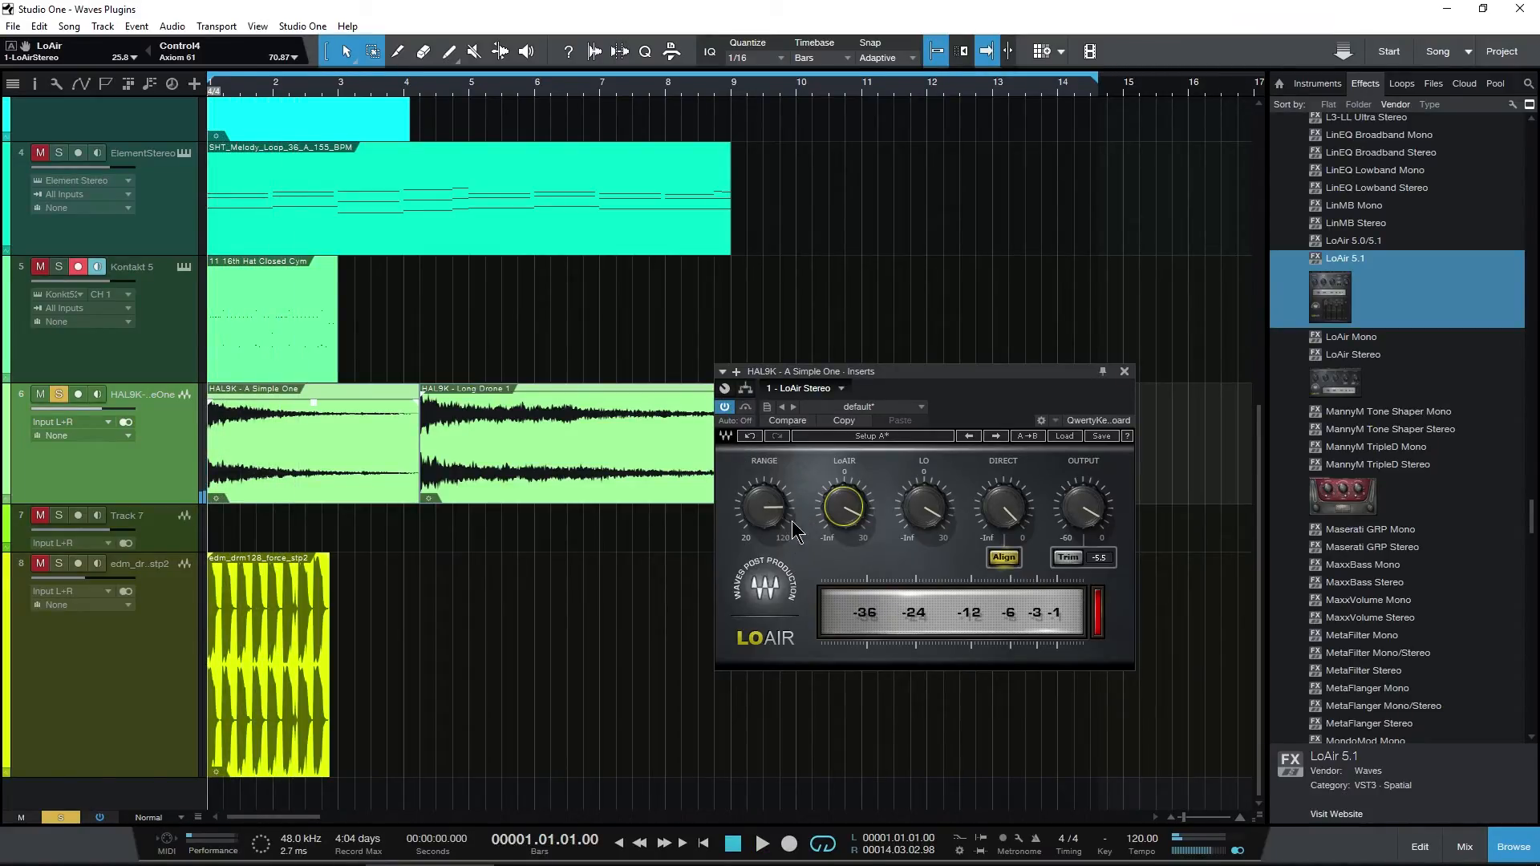
key("space")
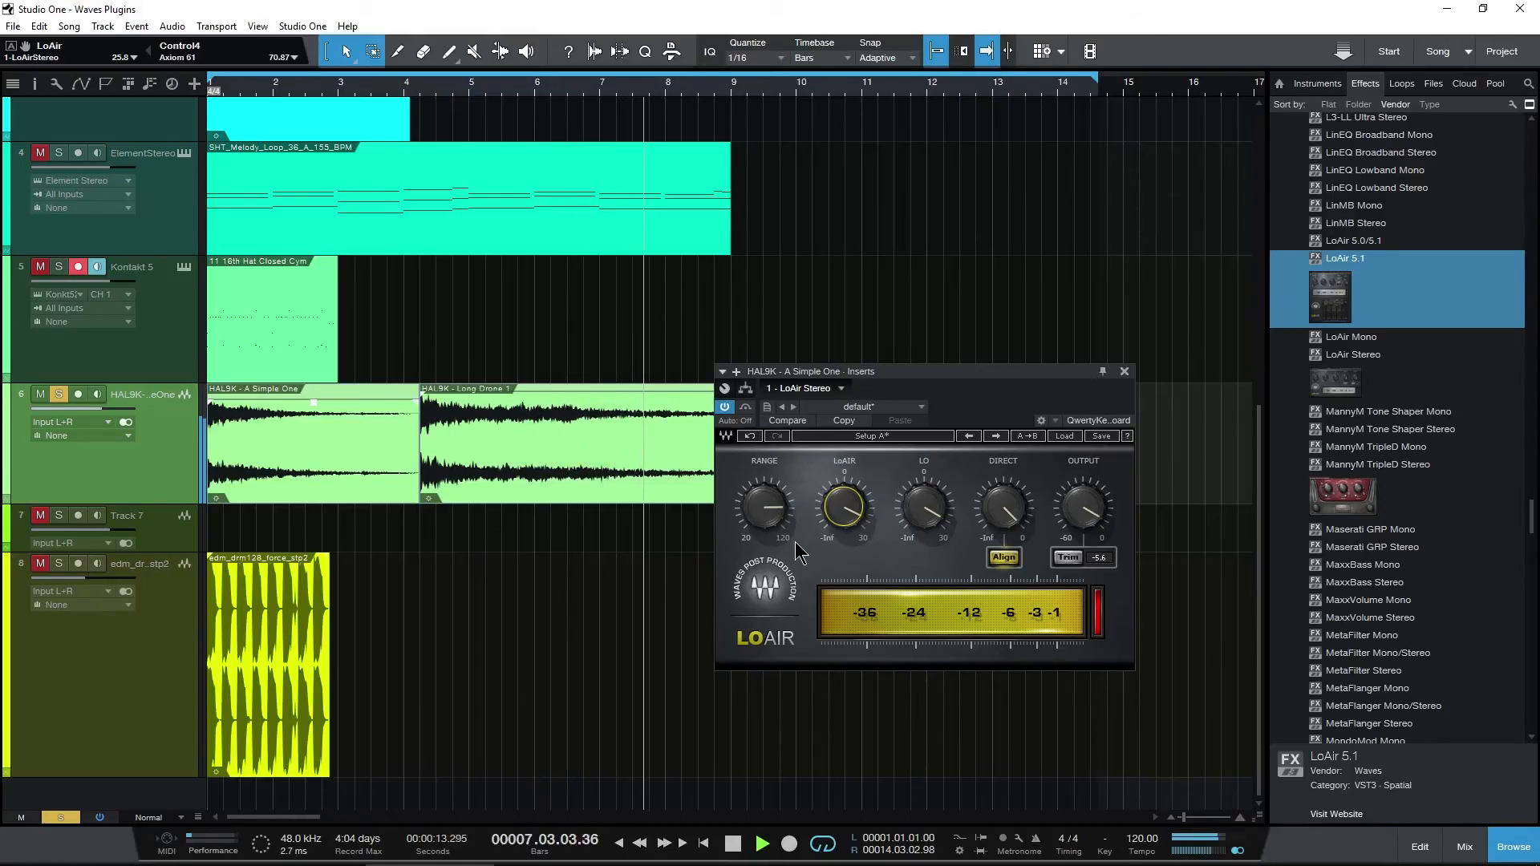
key("space")
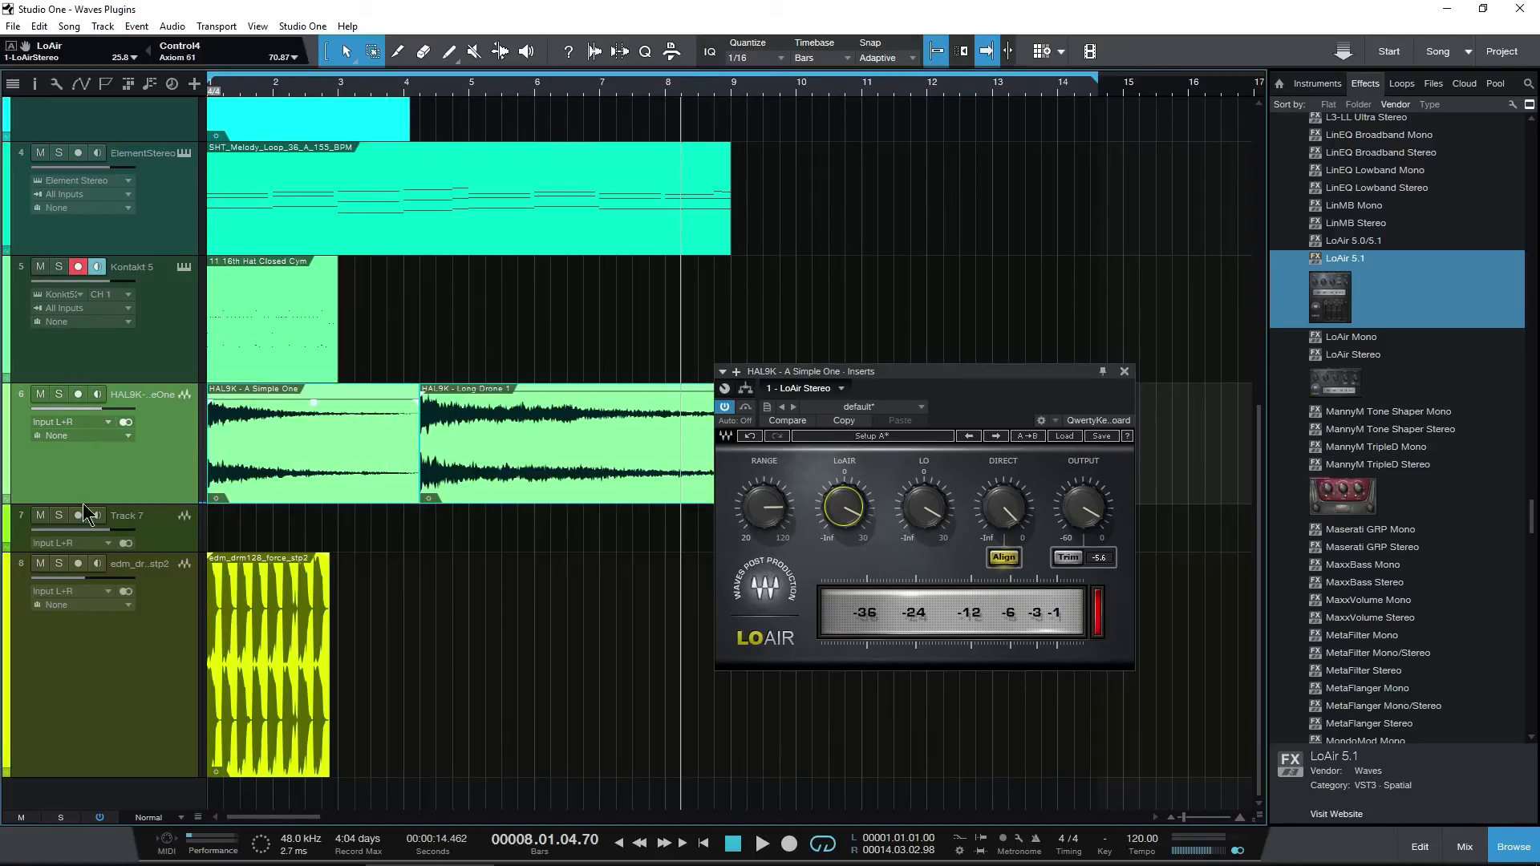
Activate LoAir Stereo on the Element Stereo track while its melody loop plays
scroll(80, 449, "up", 6)
scroll(88, 514, "up", 2)
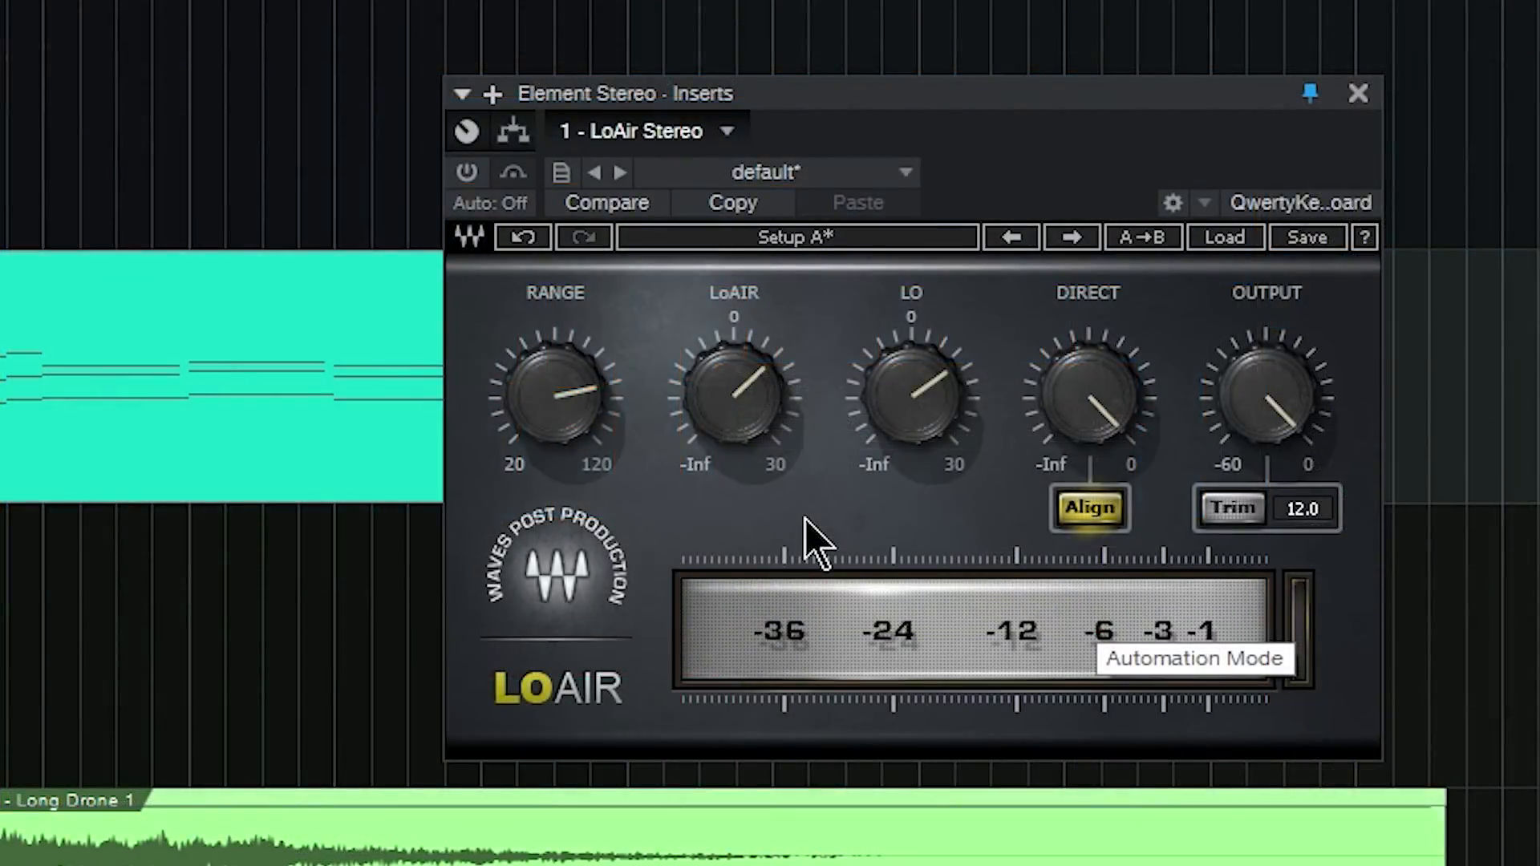
left_click(467, 173)
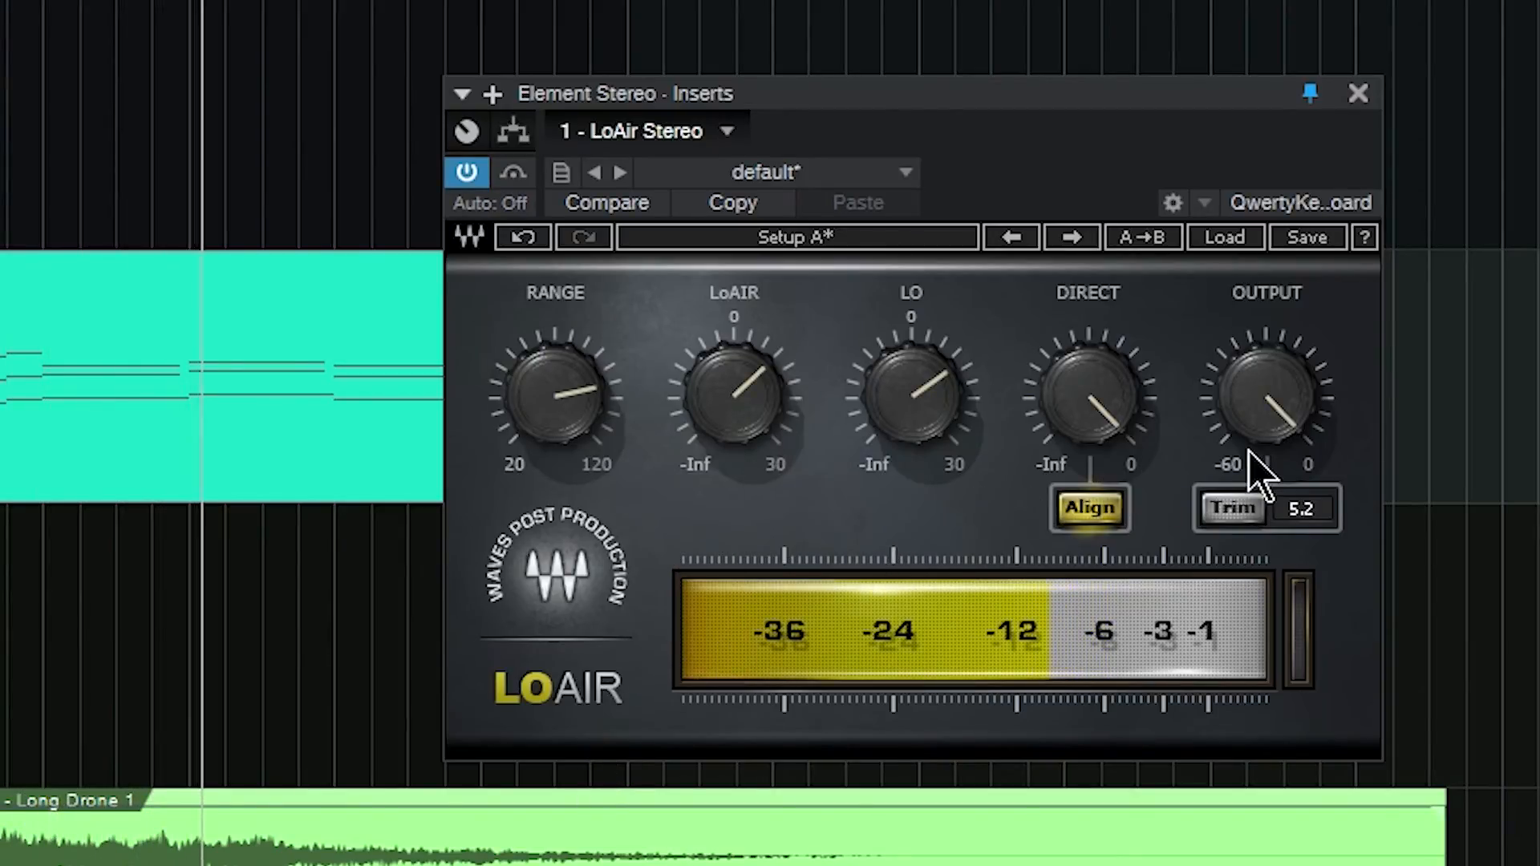
Raise the Element Stereo track's LoAir level to 26.4 and its Lo level to 22.2 during playback
left_click(1265, 397)
left_click_drag(734, 395, 734, 362)
left_click_drag(910, 395, 910, 377)
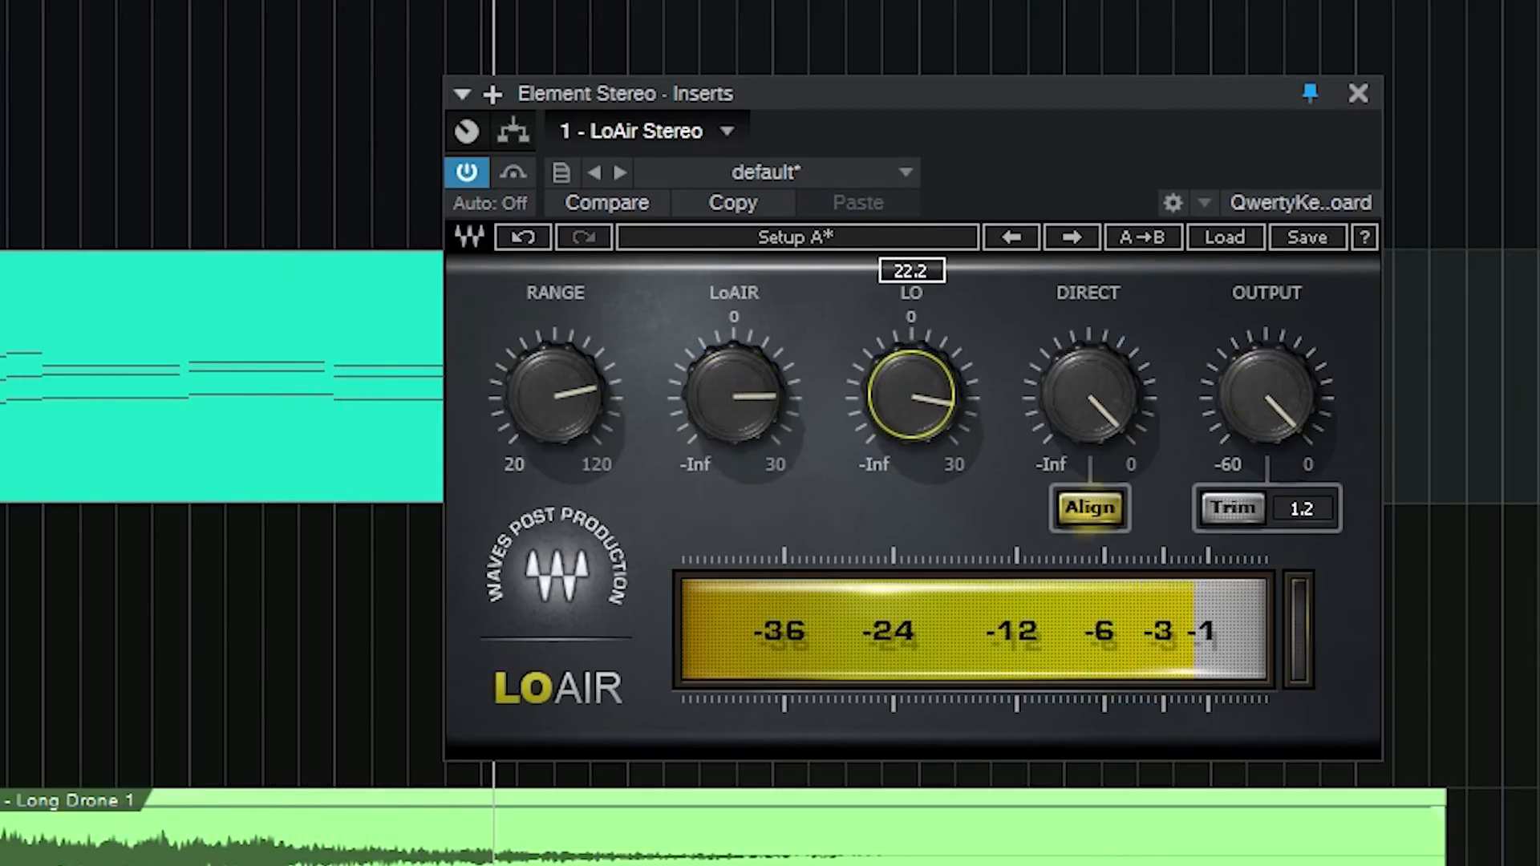
left_click_drag(734, 407, 733, 377)
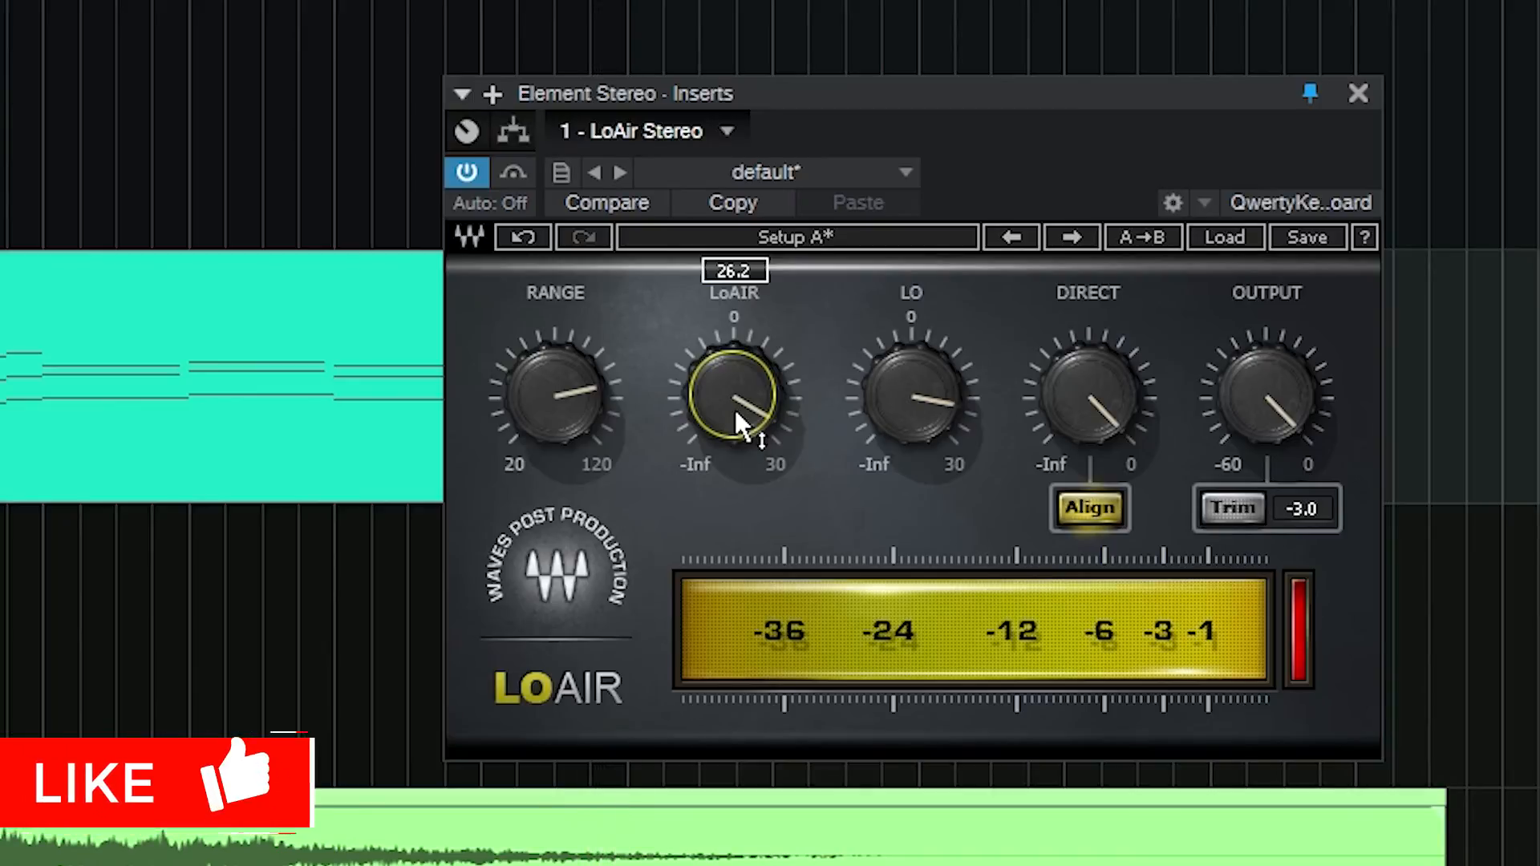
left_click(551, 411)
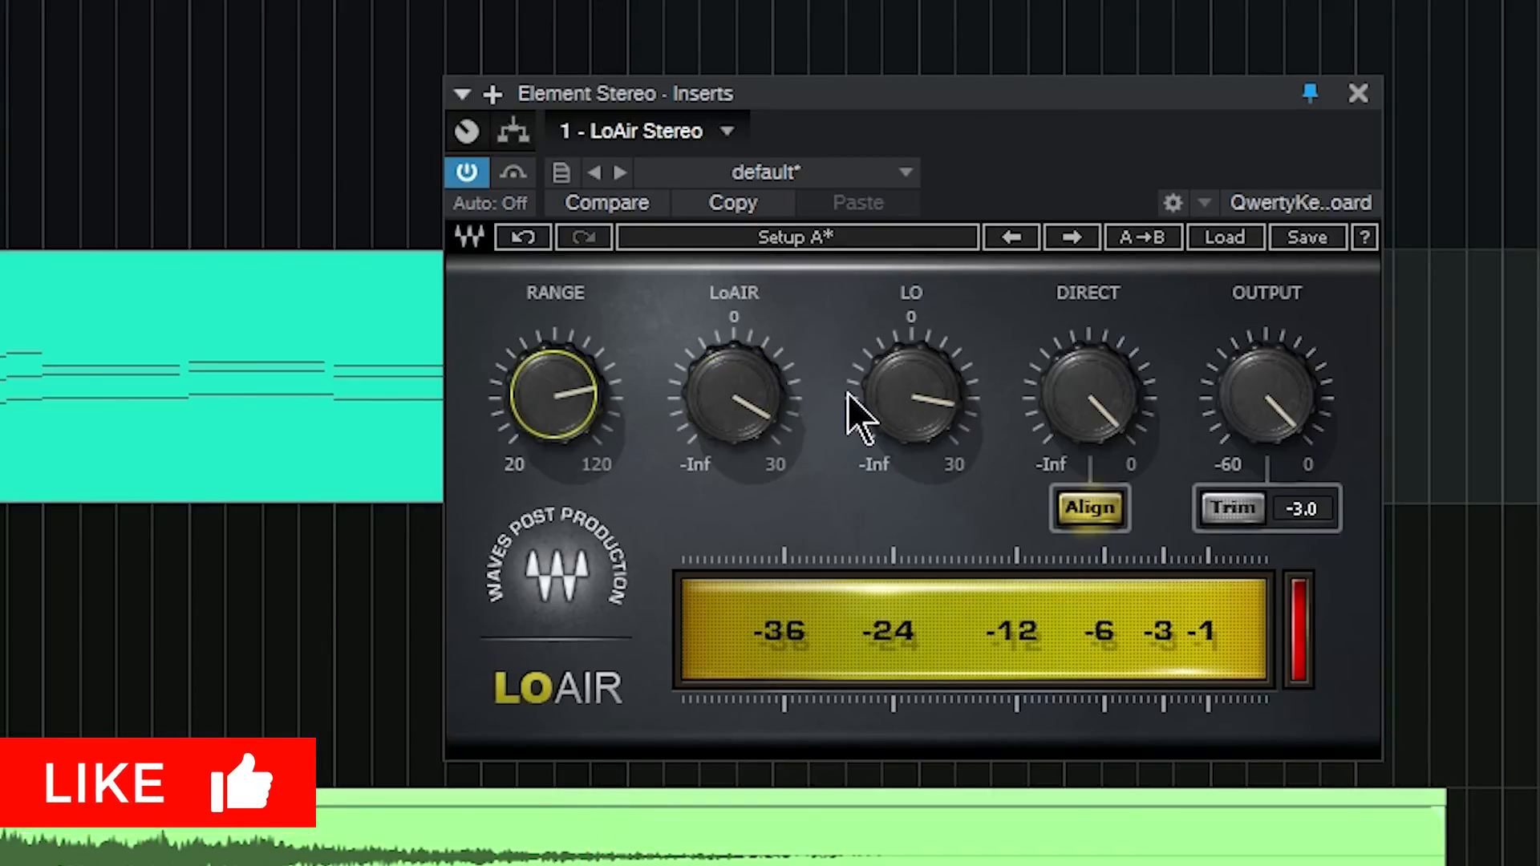
left_click(890, 396)
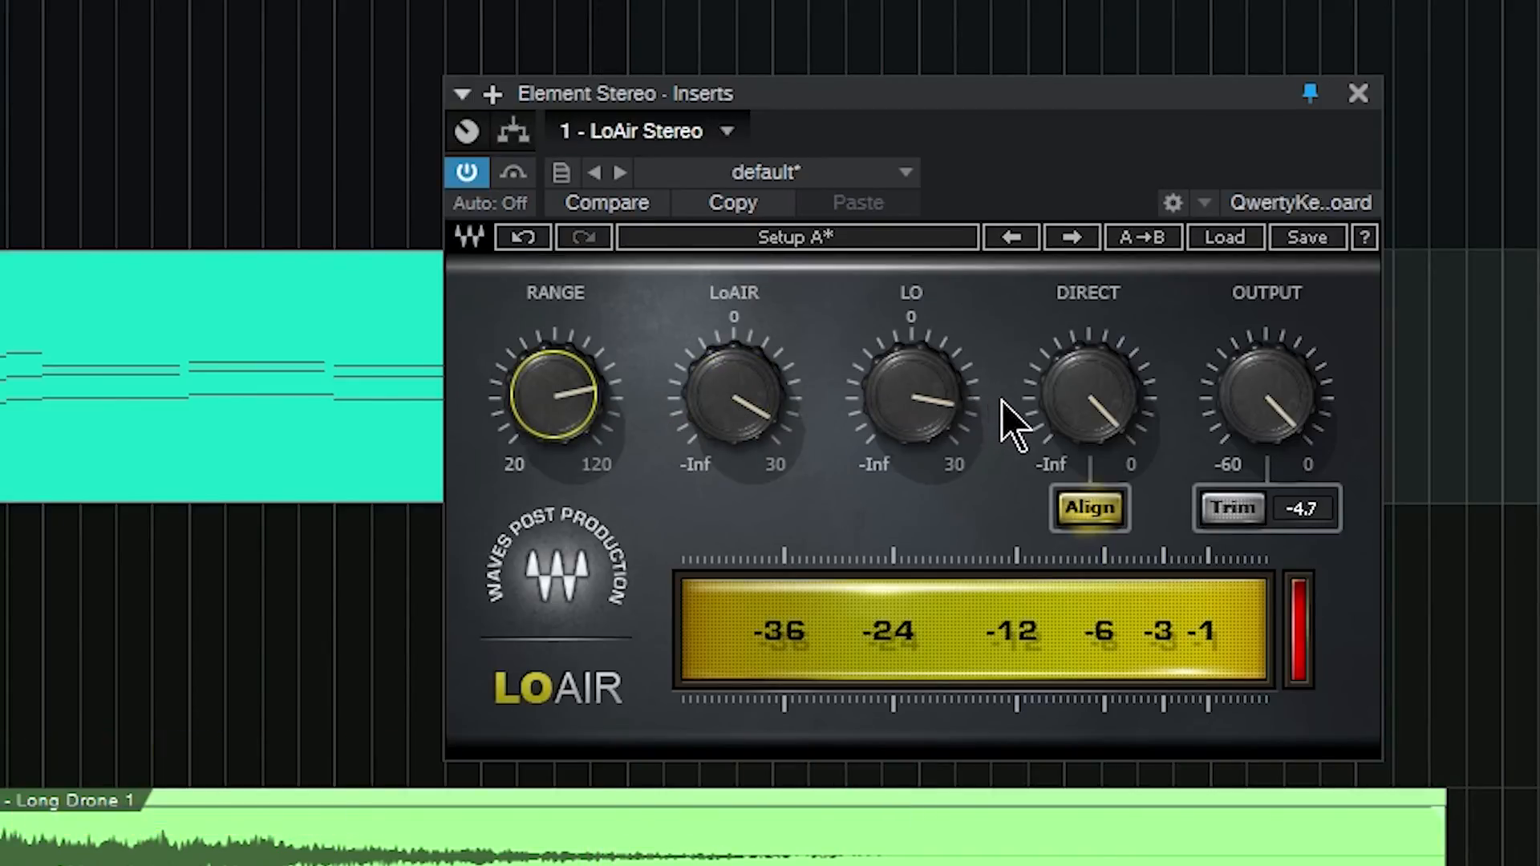
left_click(1083, 401)
left_click(732, 397)
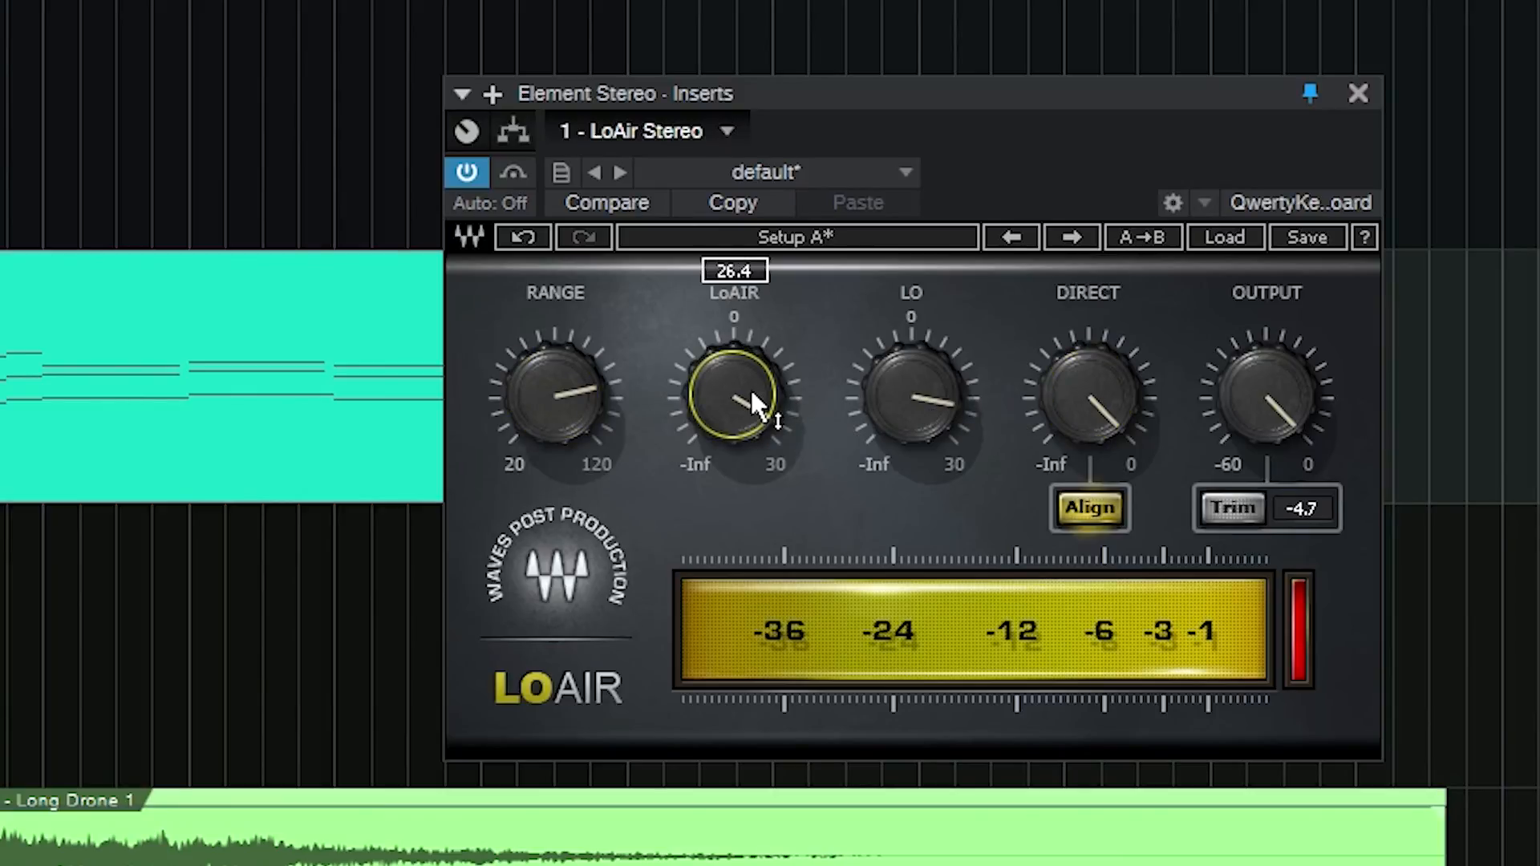